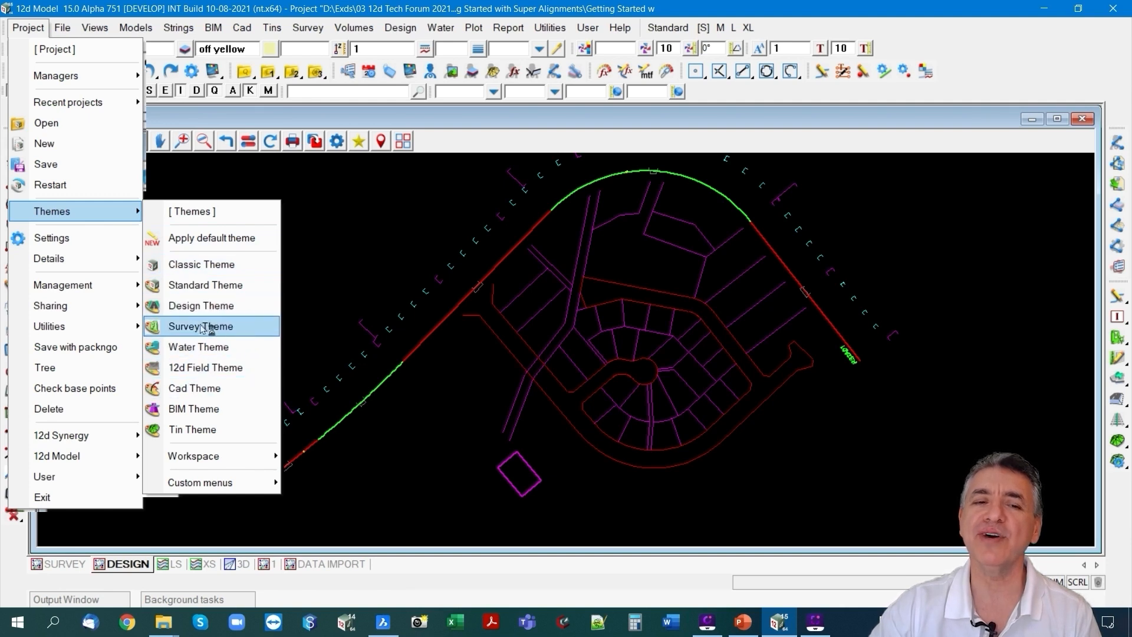
Apply the Standard Theme and show the DESIGN plan view and the LS section view side by side.
{"action": "left_click", "coordinate": [205, 286]}
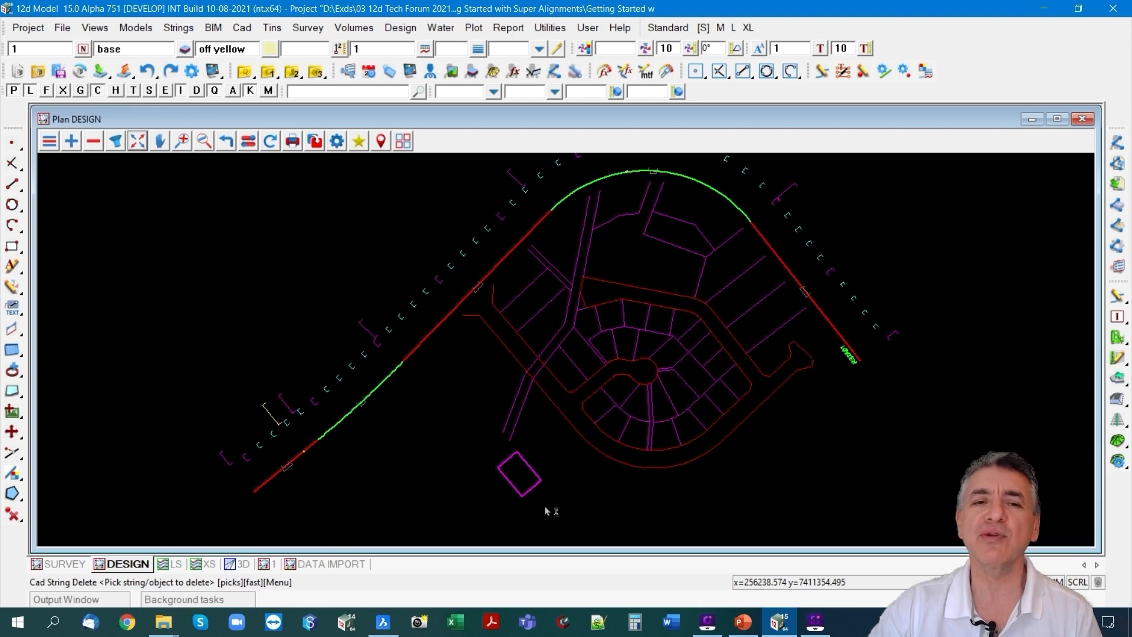
{"action": "left_click_drag", "start_coordinate": [404, 141], "coordinate": [407, 226]}
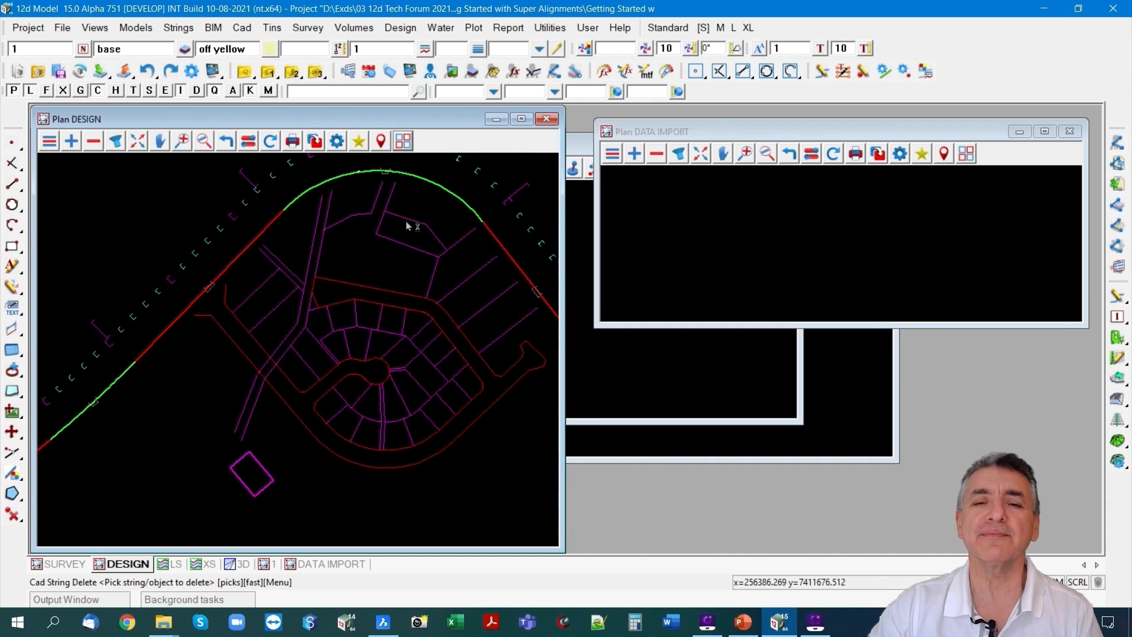
{"action": "left_click", "coordinate": [168, 564]}
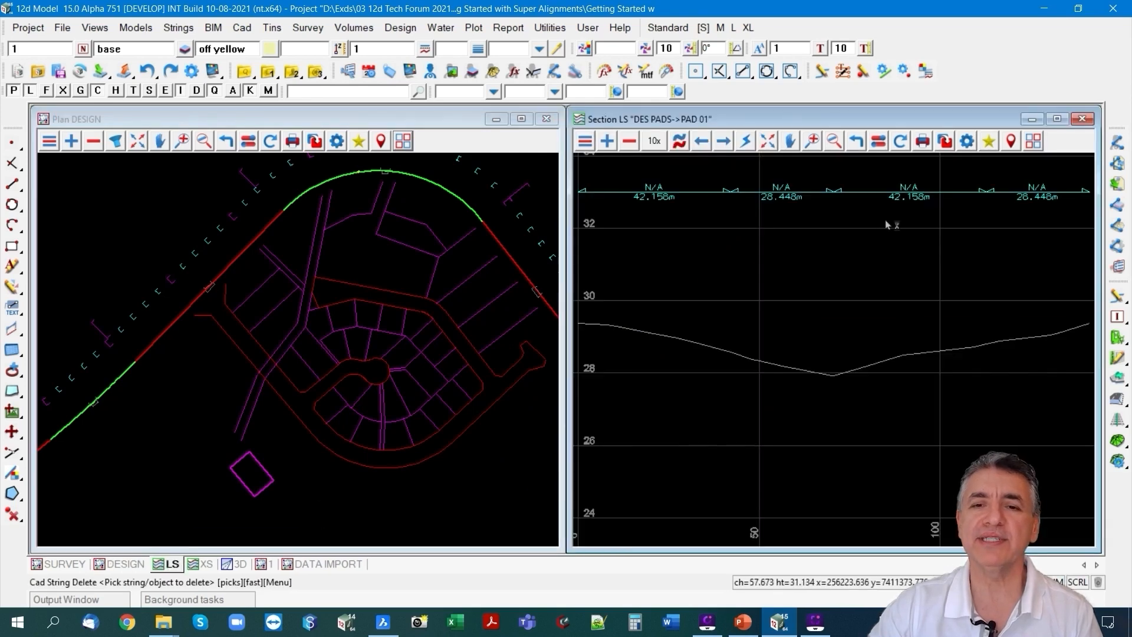
Profile the magenta rectangular pad string PAD 01 in the LS section view.
{"action": "left_click", "coordinate": [681, 142]}
{"action": "left_click", "coordinate": [253, 494]}
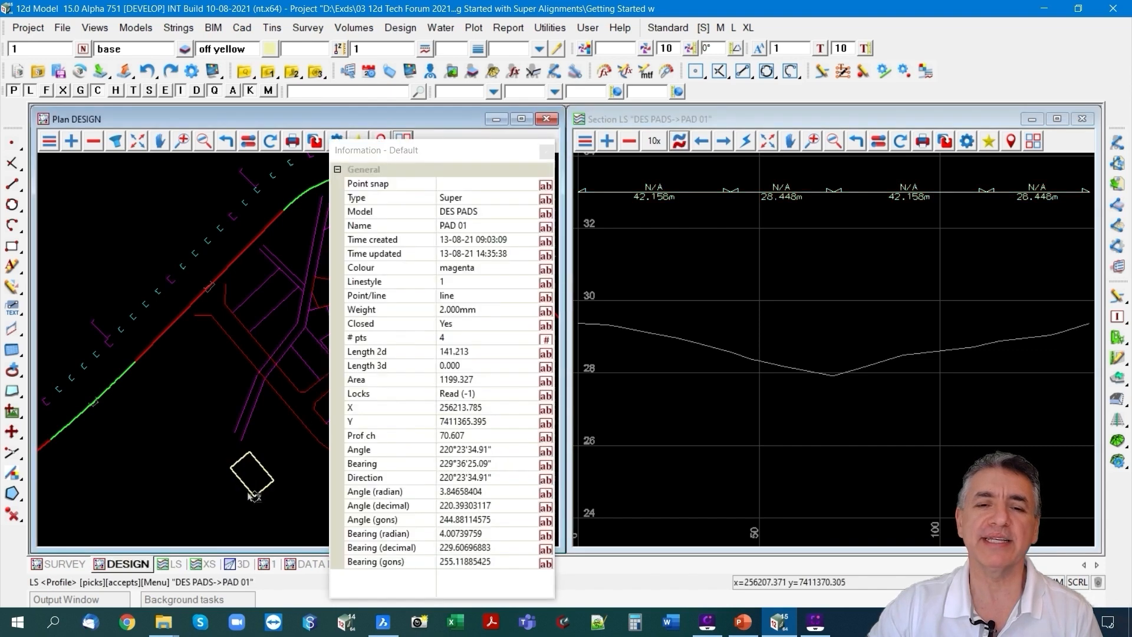
{"action": "middle_click", "coordinate": [250, 494]}
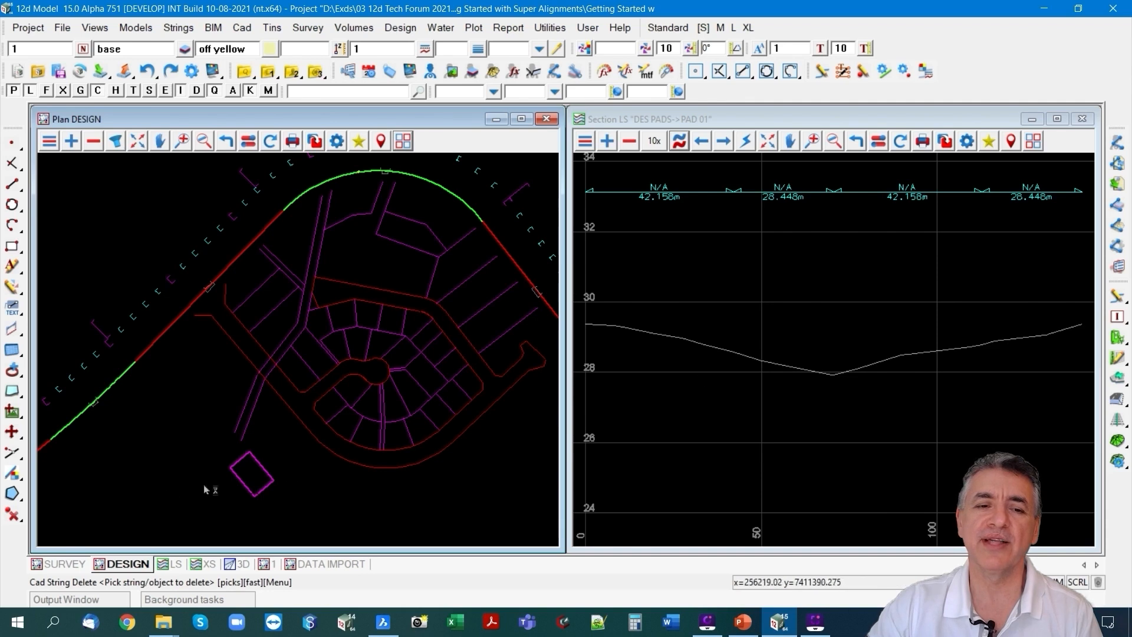
Run String Inquire with the 12d inquire style on vertex 1 of the PAD 01 string.
{"action": "scroll", "coordinate": [207, 522], "scroll_direction": "up", "scroll_amount": 2}
{"action": "scroll", "coordinate": [281, 502], "scroll_direction": "up", "scroll_amount": 1}
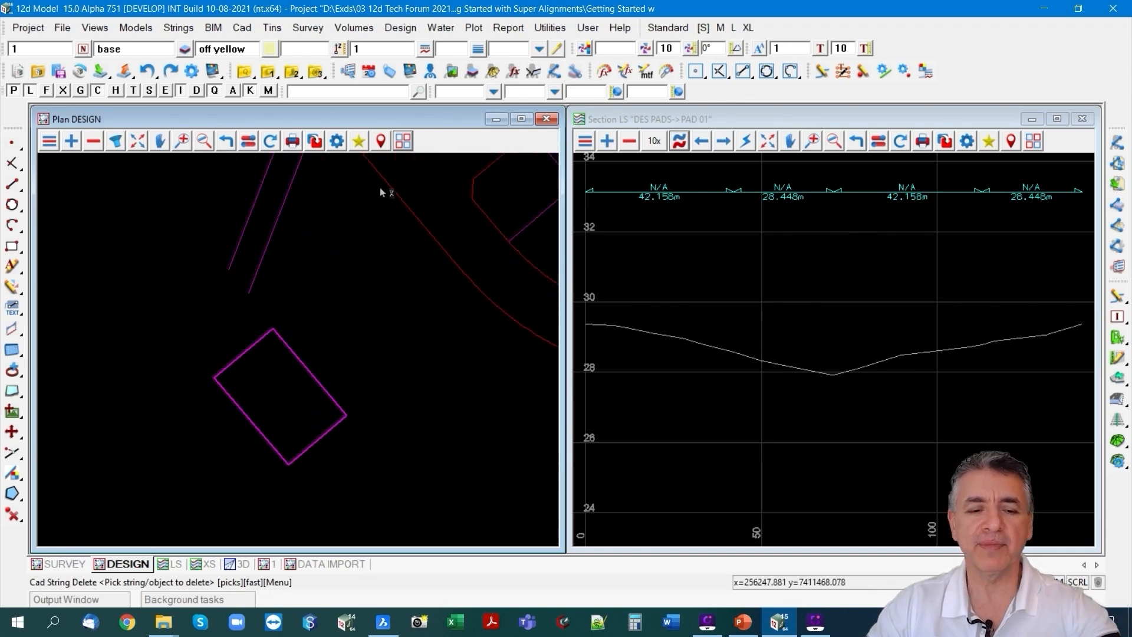
{"action": "key", "text": "F2"}
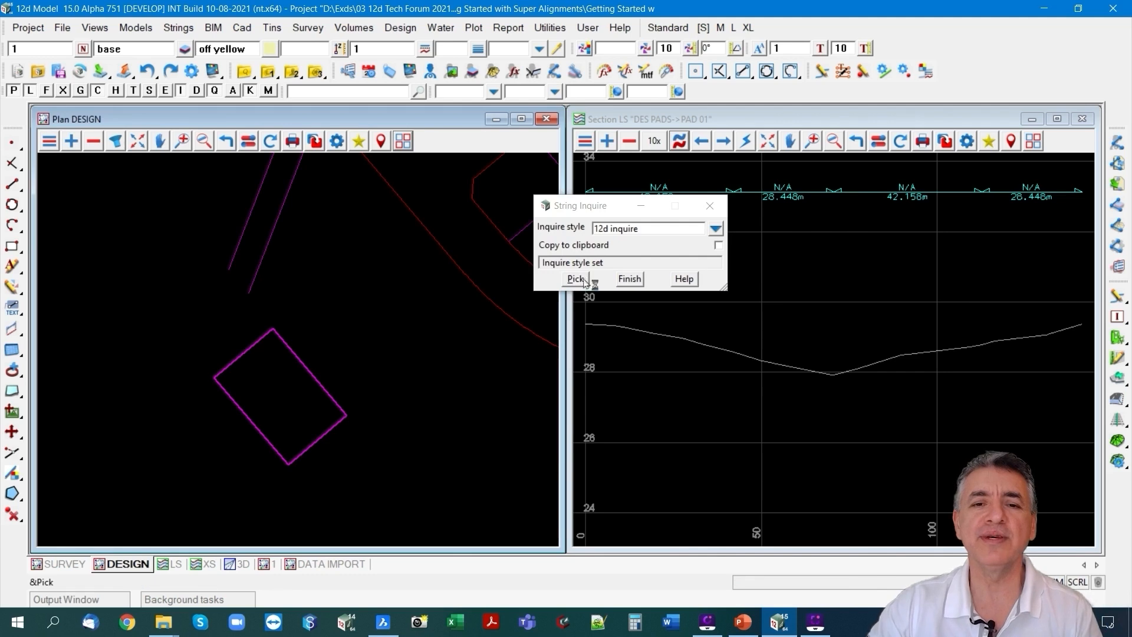
{"action": "left_click", "coordinate": [589, 280]}
{"action": "left_click", "coordinate": [273, 328]}
{"action": "left_click", "coordinate": [274, 329]}
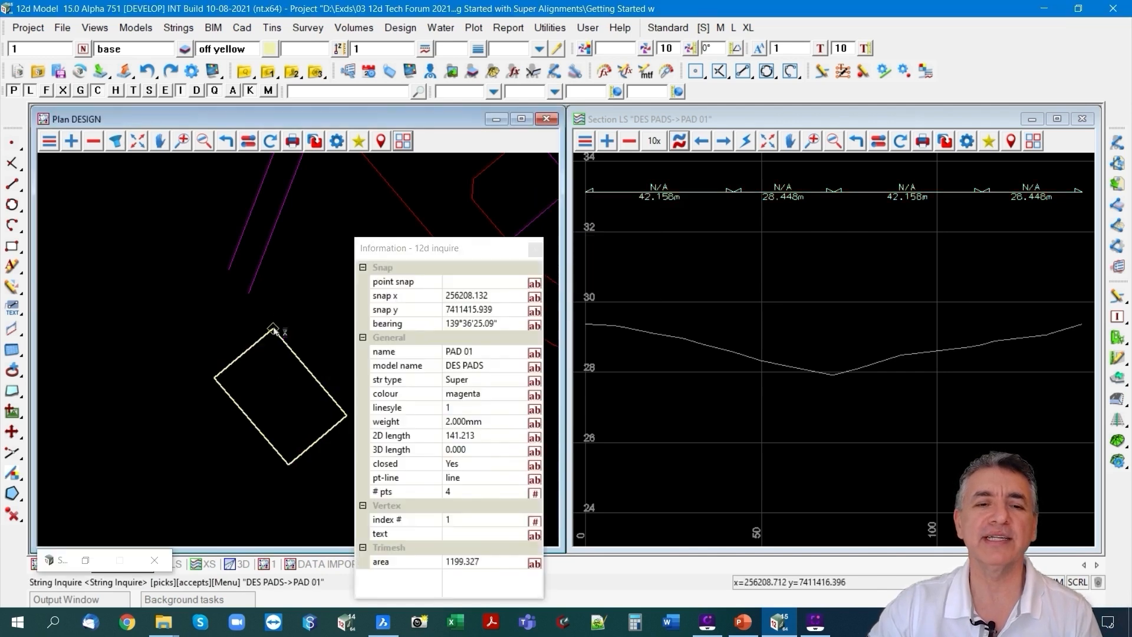
Set the height of the PAD 01 string to 30 using the entire string height mode.
{"action": "right_click", "coordinate": [273, 328]}
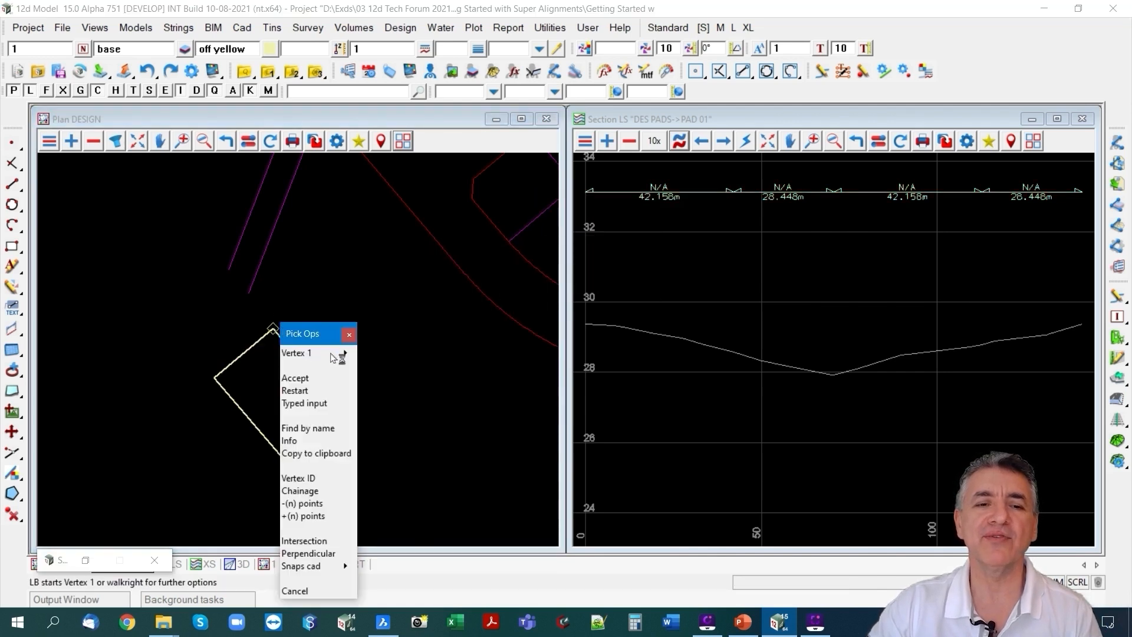
{"action": "mouse_move", "coordinate": [346, 356]}
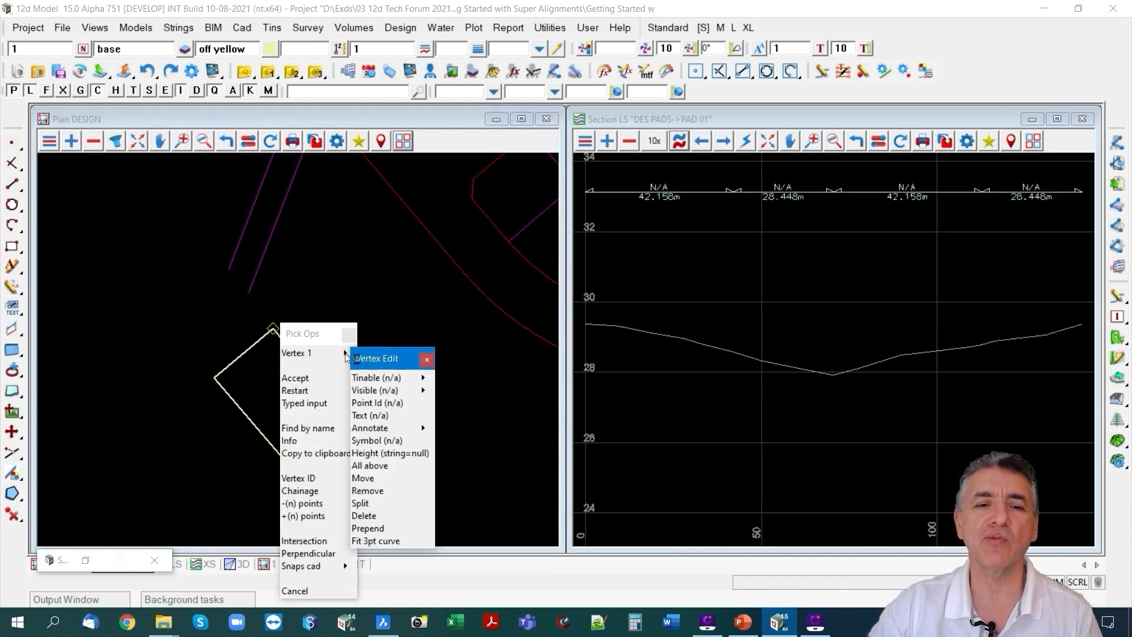
{"action": "left_click", "coordinate": [387, 454]}
{"action": "left_click_drag", "start_coordinate": [492, 470], "coordinate": [438, 148]}
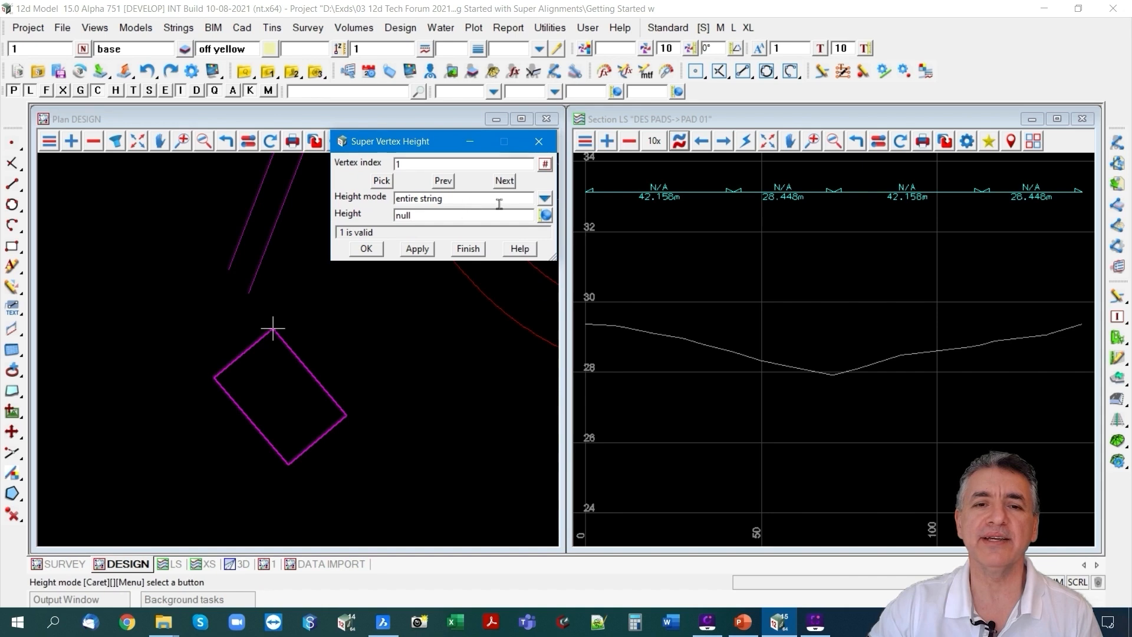
{"action": "double_click", "coordinate": [434, 214]}
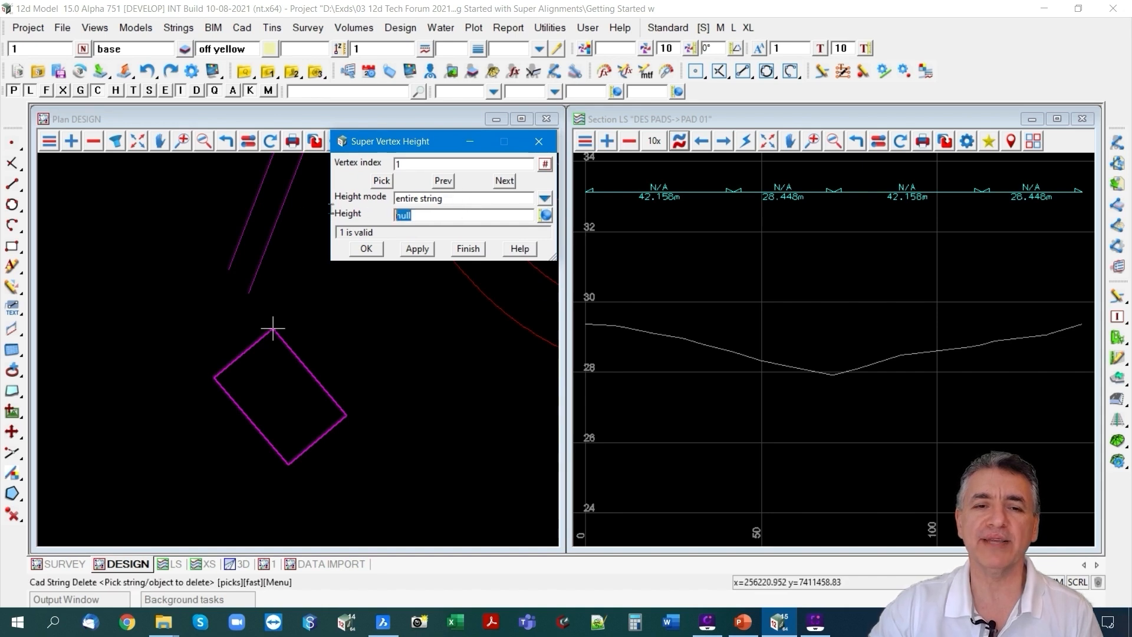
{"action": "type", "text": "30"}
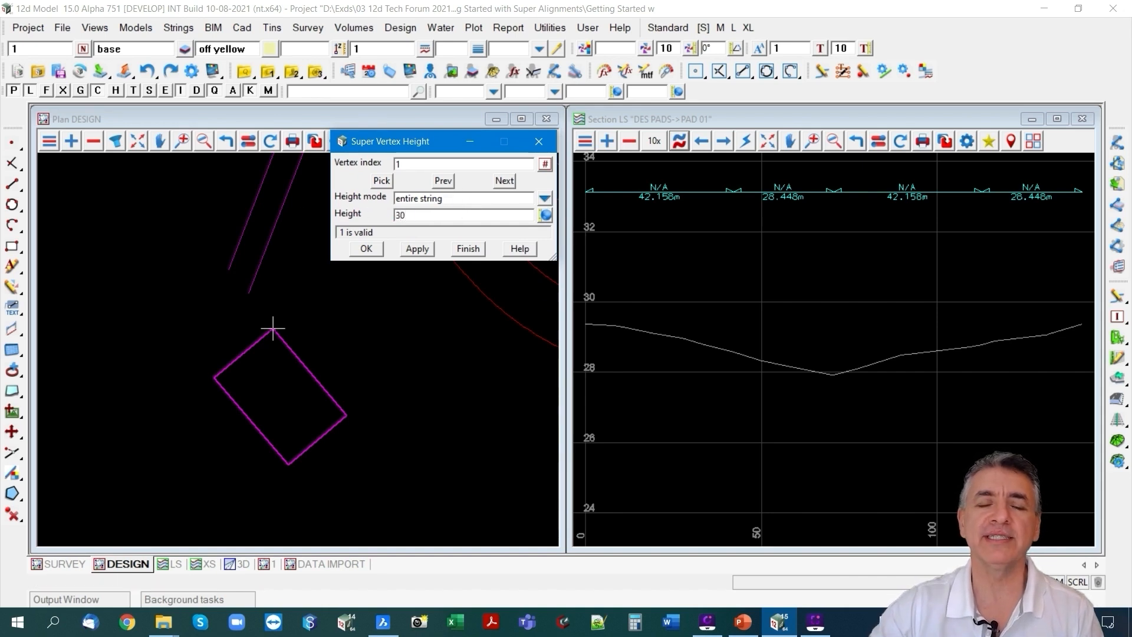
{"action": "left_click", "coordinate": [424, 250]}
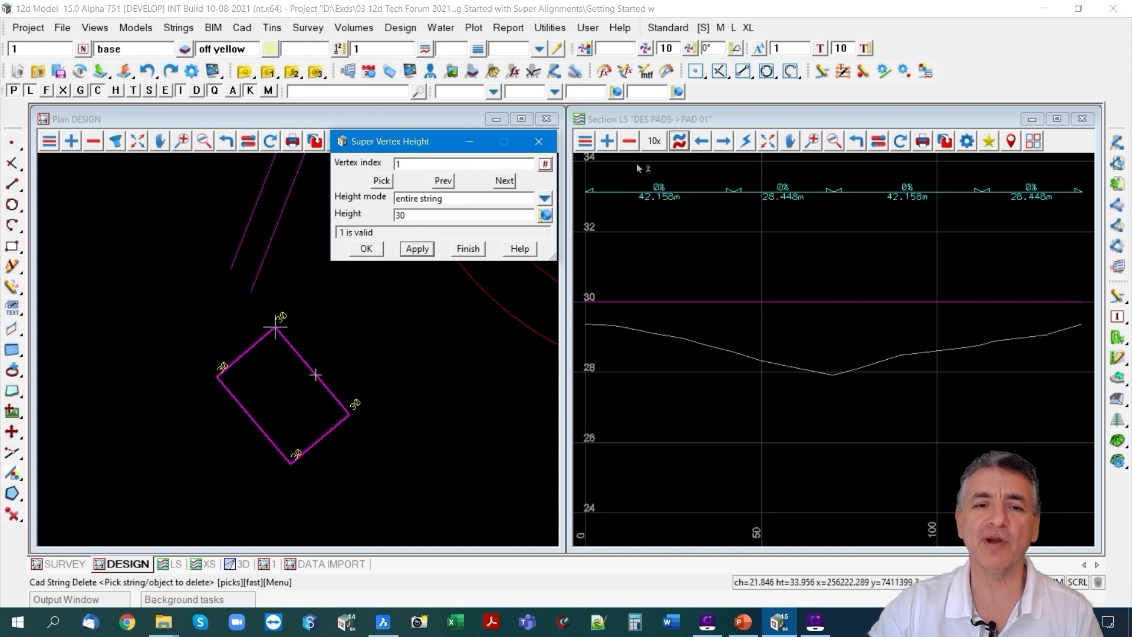
Set the height of the pad's vertex 2 to 28 using the each vertex height mode, and finish the vertex height edit.
{"action": "left_click", "coordinate": [505, 181]}
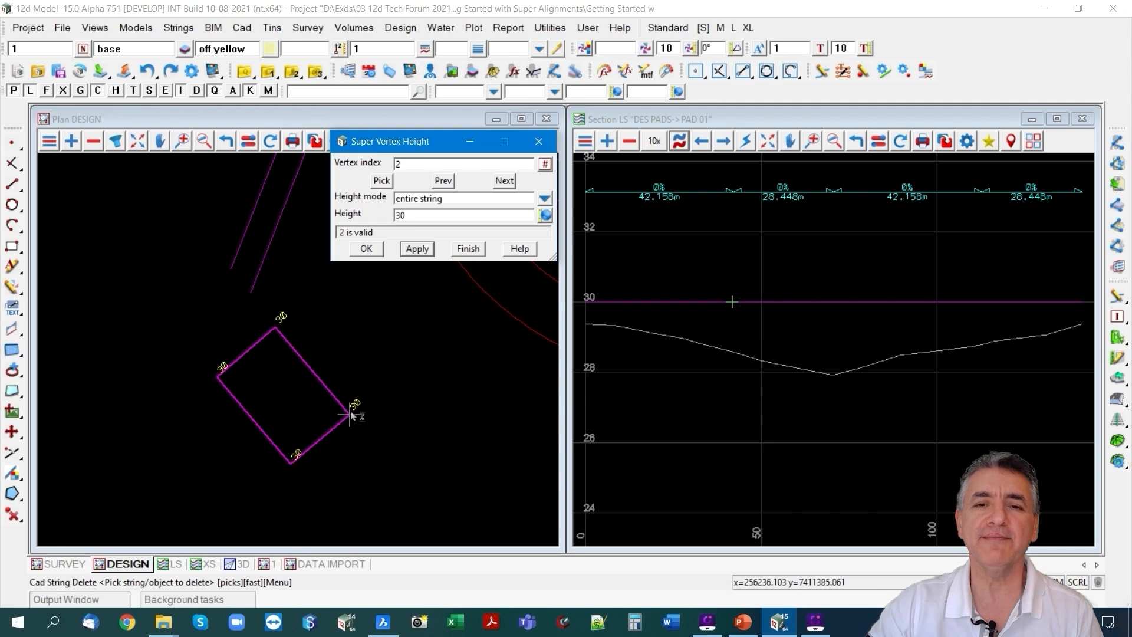
{"action": "left_click", "coordinate": [544, 199]}
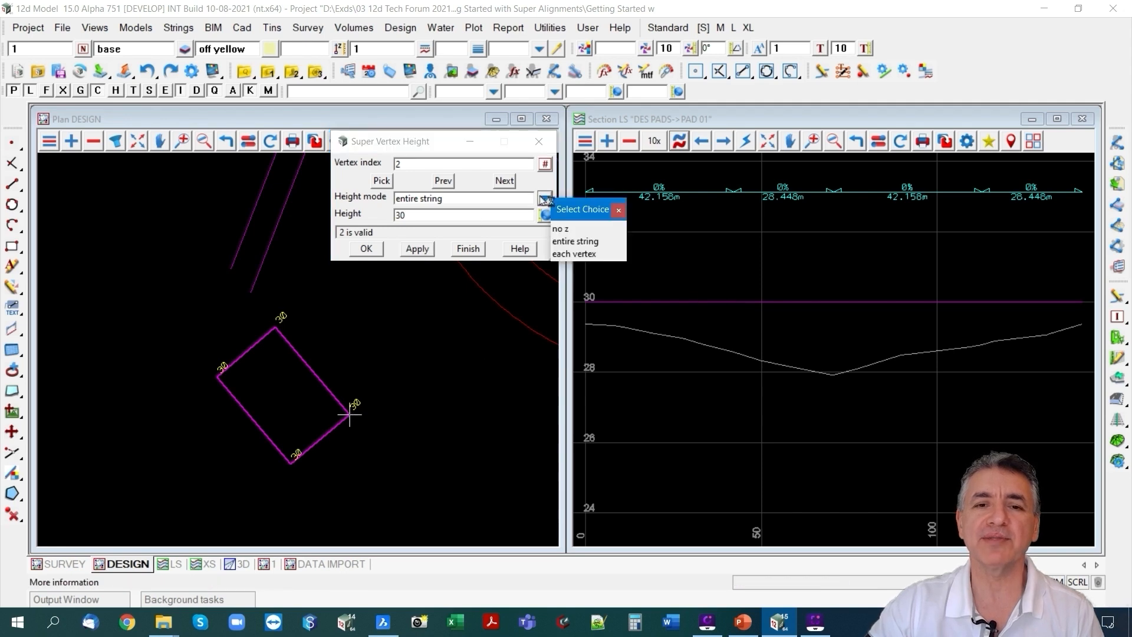
{"action": "left_click", "coordinate": [570, 255]}
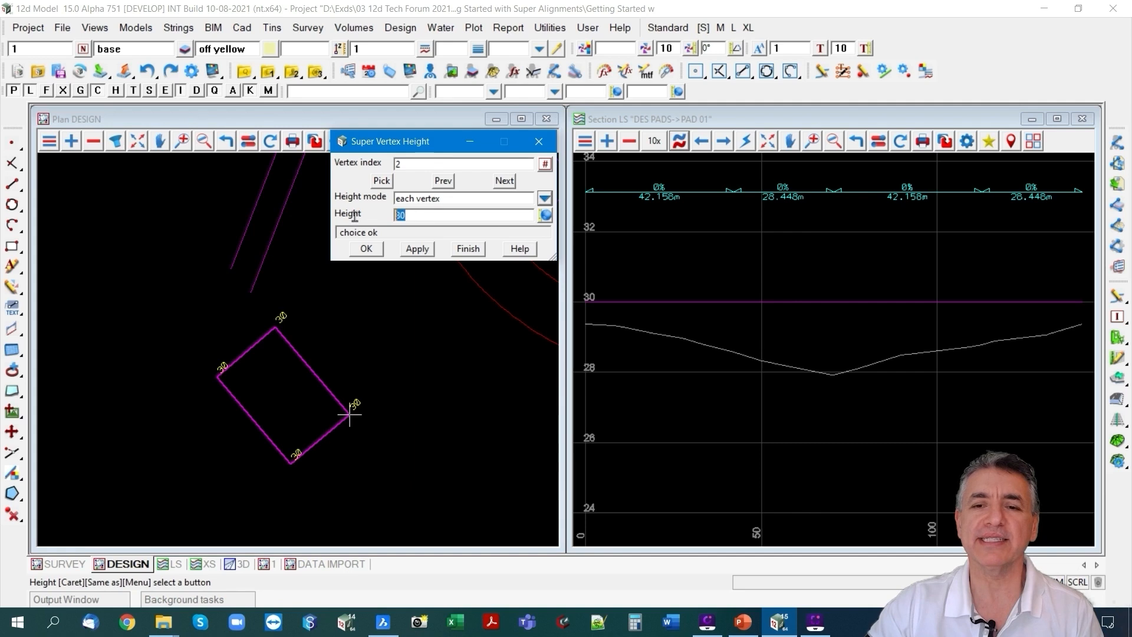
{"action": "type", "text": "28"}
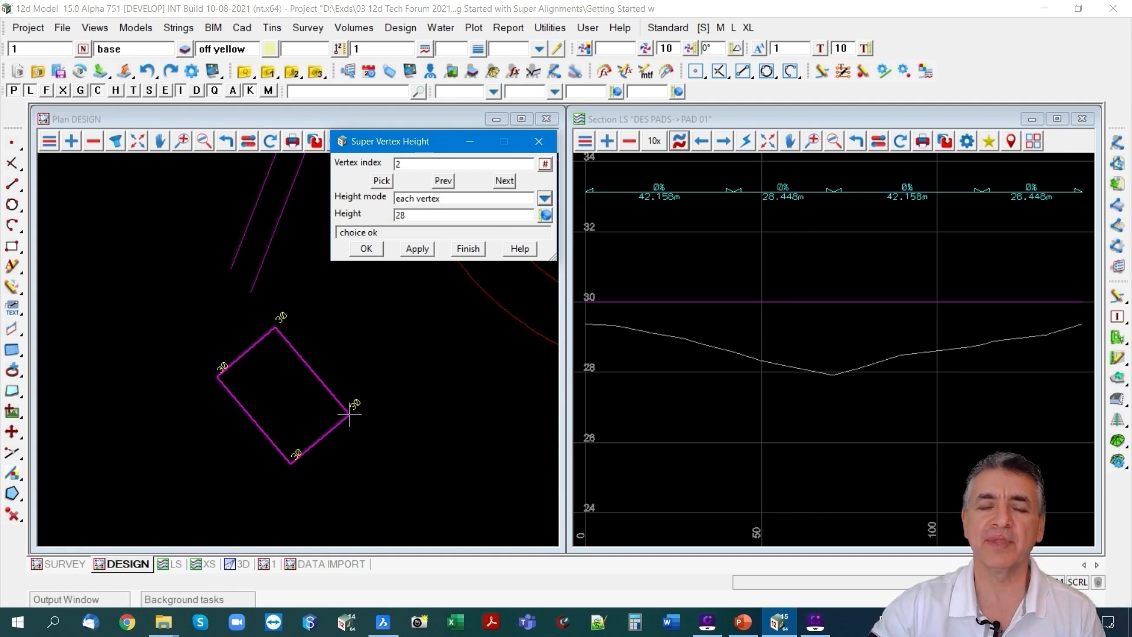
{"action": "left_click", "coordinate": [417, 248]}
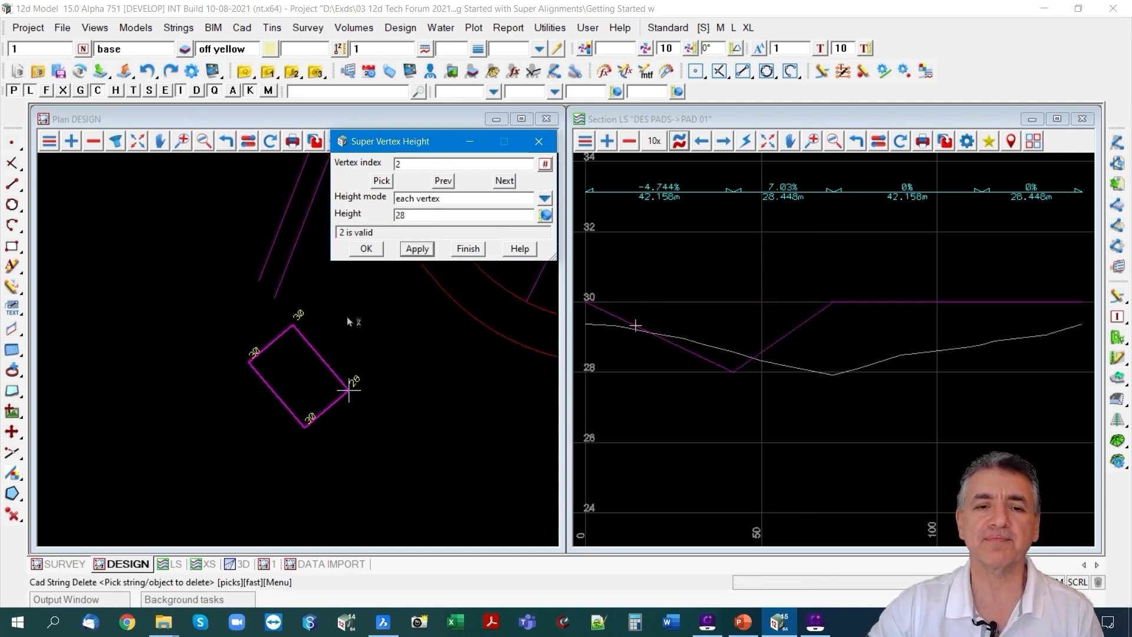
{"action": "scroll", "coordinate": [348, 389], "scroll_direction": "up", "scroll_amount": 3}
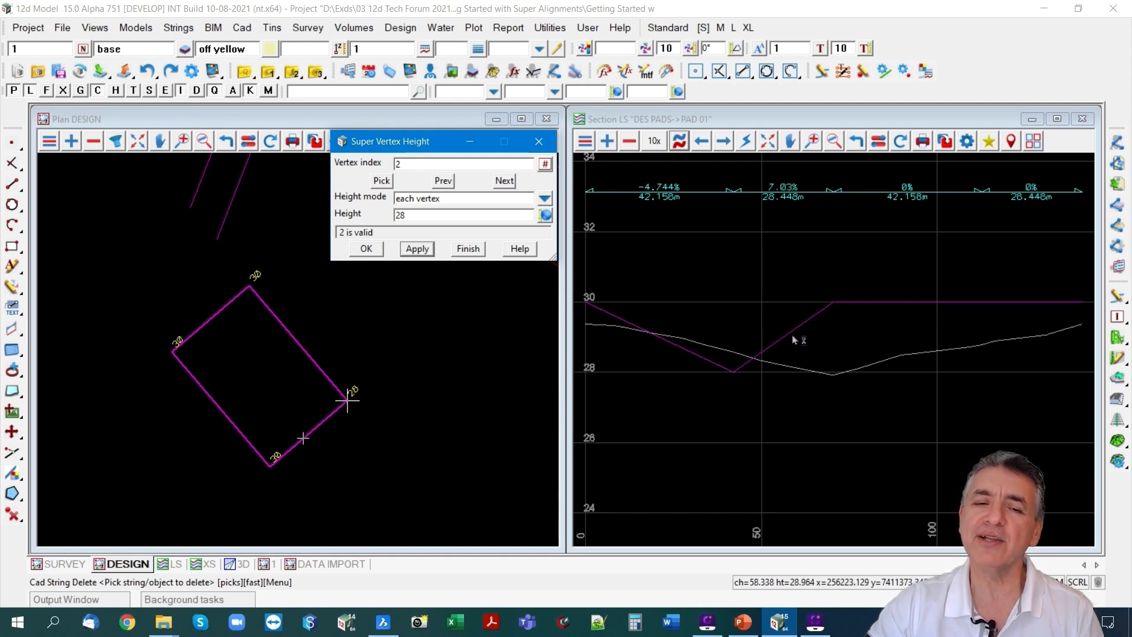
{"action": "scroll", "coordinate": [321, 427], "scroll_direction": "up", "scroll_amount": 1}
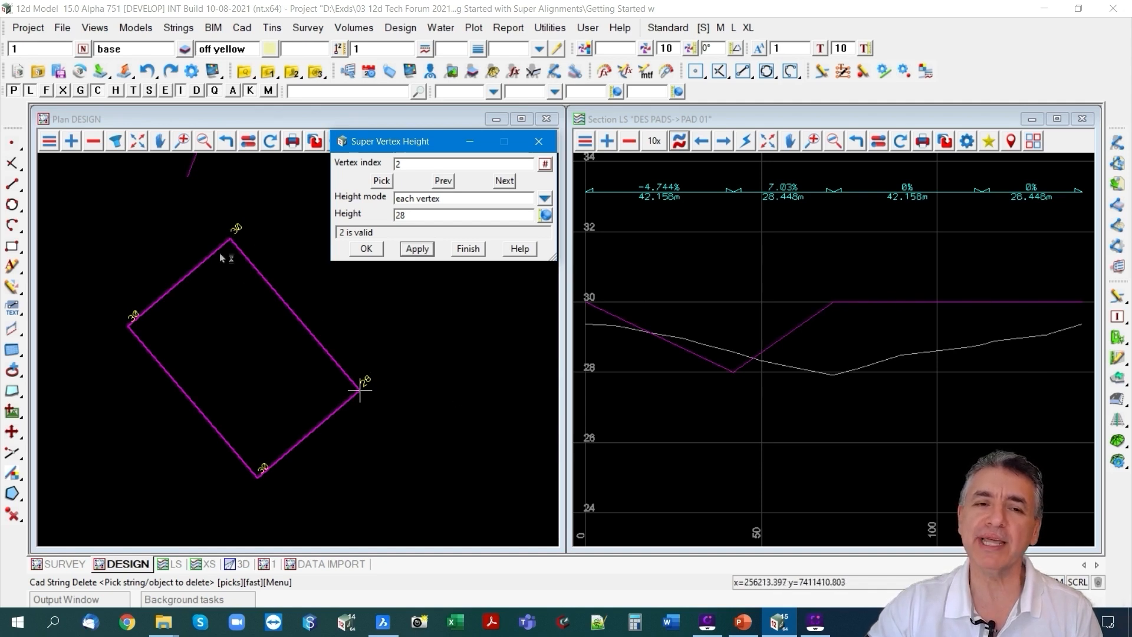
{"action": "left_click", "coordinate": [468, 249]}
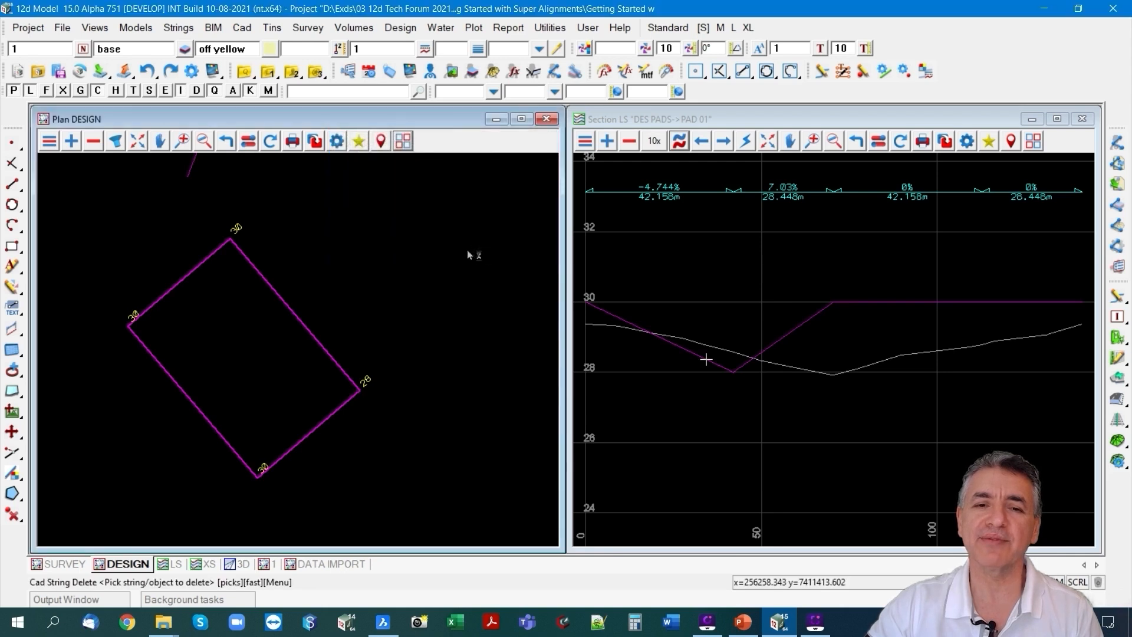
Enlarge the DESIGN plan view to the full drawing area and minimise the LS section view.
{"action": "left_click", "coordinate": [137, 140]}
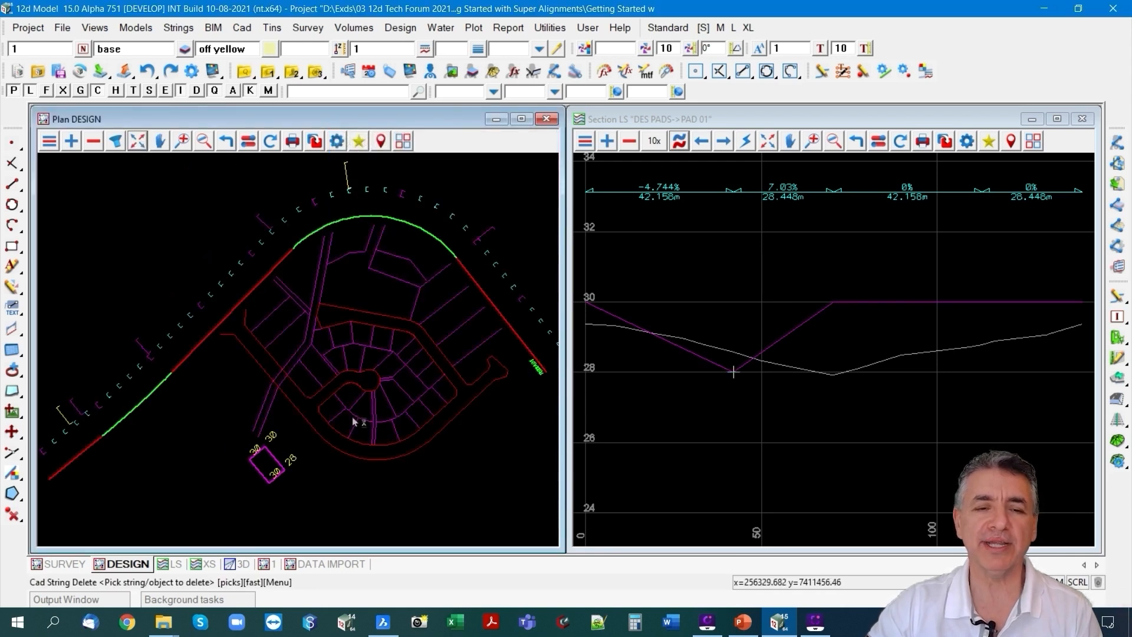
{"action": "scroll", "coordinate": [400, 457], "scroll_direction": "up", "scroll_amount": 2}
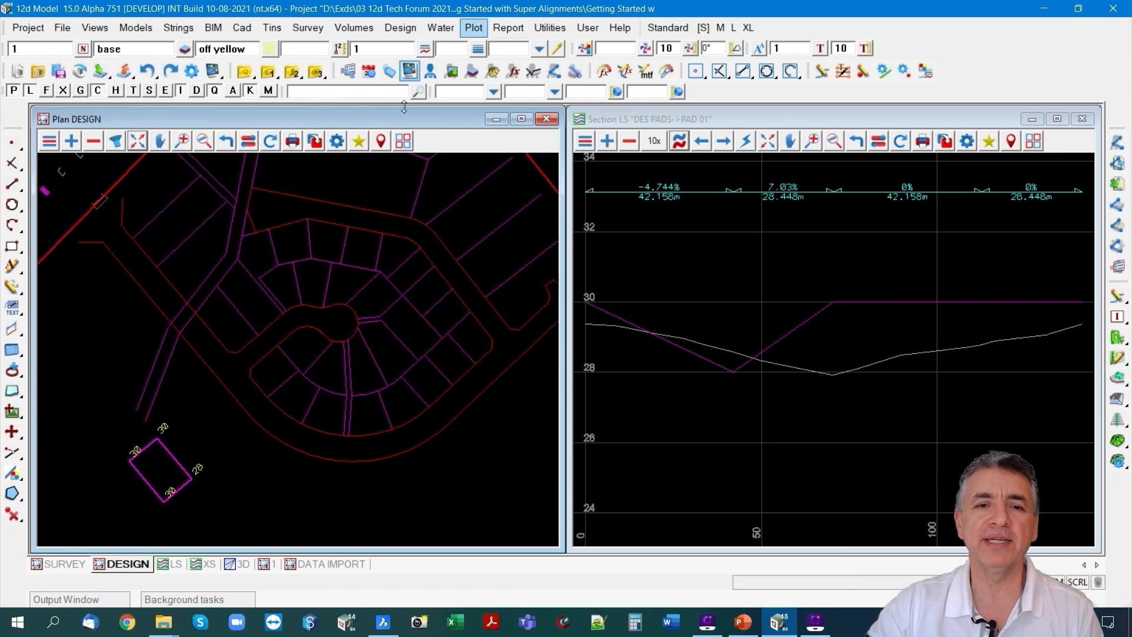
{"action": "left_click", "coordinate": [403, 140]}
{"action": "left_click", "coordinate": [464, 220]}
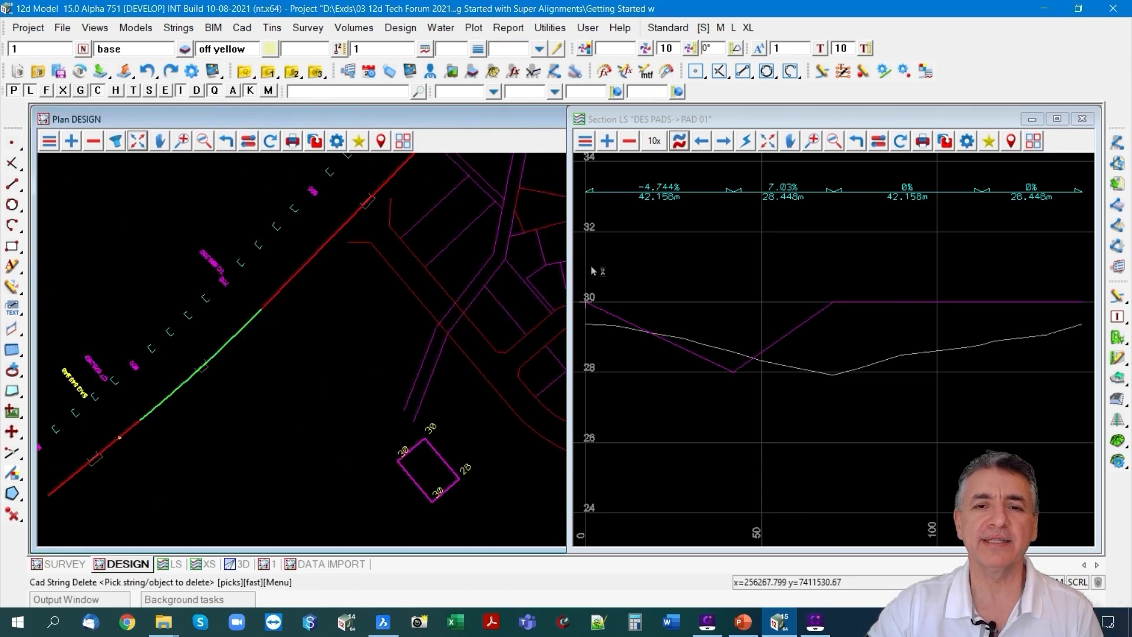
{"action": "left_click", "coordinate": [1033, 119]}
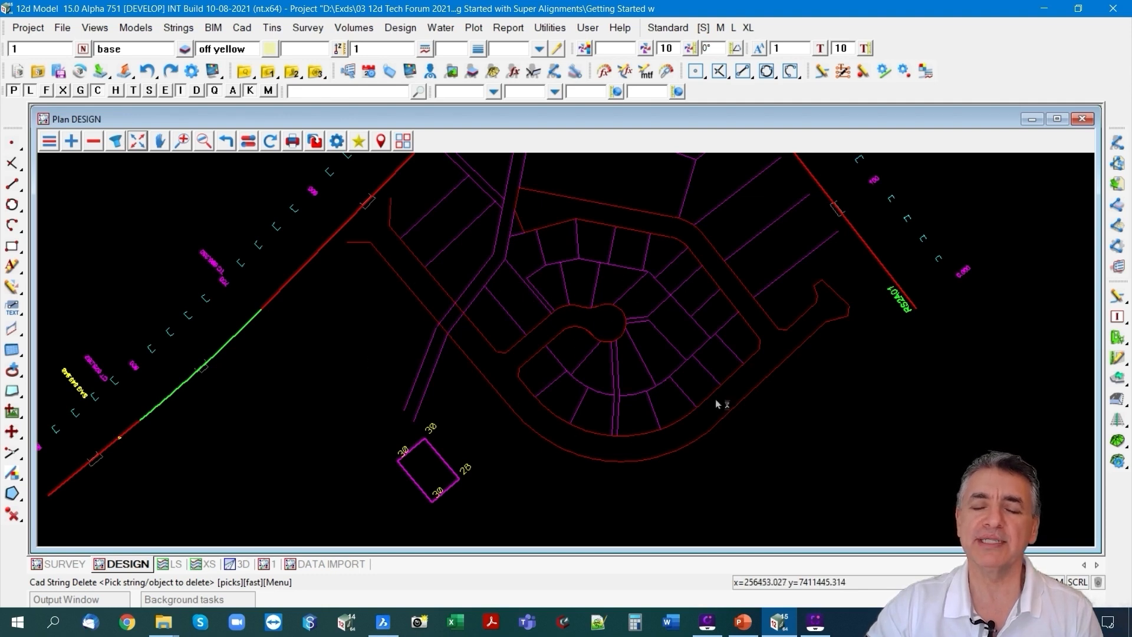
Examine the name and chainage labels along the RS2A01 alignment in the plan view.
{"action": "scroll", "coordinate": [955, 278], "scroll_direction": "up", "scroll_amount": 5}
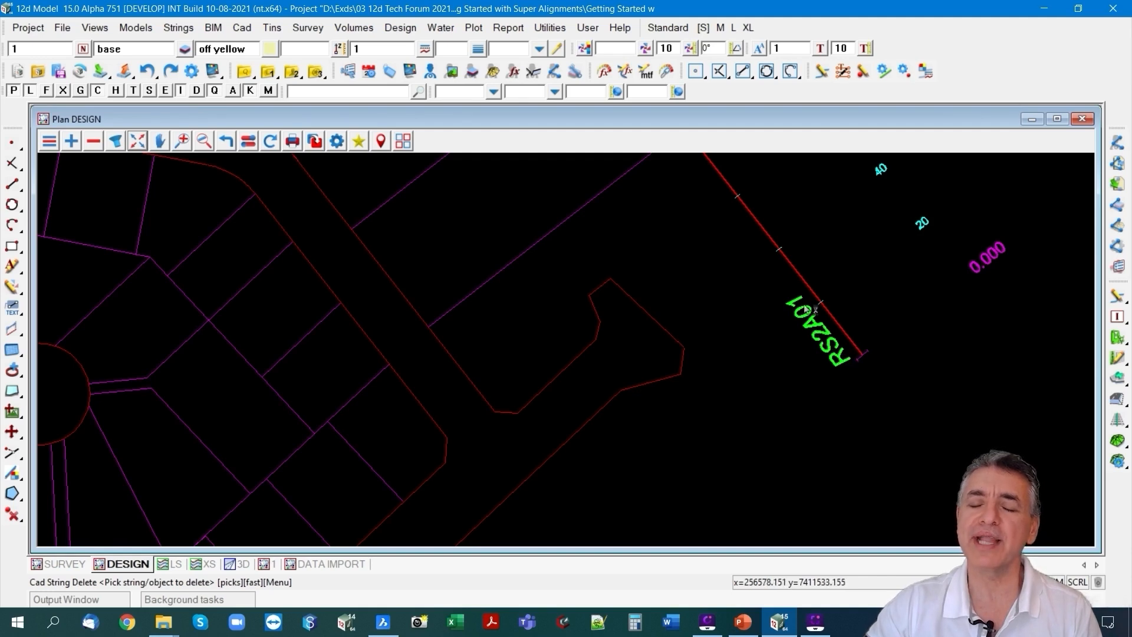
{"action": "scroll", "coordinate": [857, 353], "scroll_direction": "down", "scroll_amount": 3}
{"action": "scroll", "coordinate": [898, 340], "scroll_direction": "down", "scroll_amount": 3}
{"action": "scroll", "coordinate": [825, 193], "scroll_direction": "up", "scroll_amount": 4}
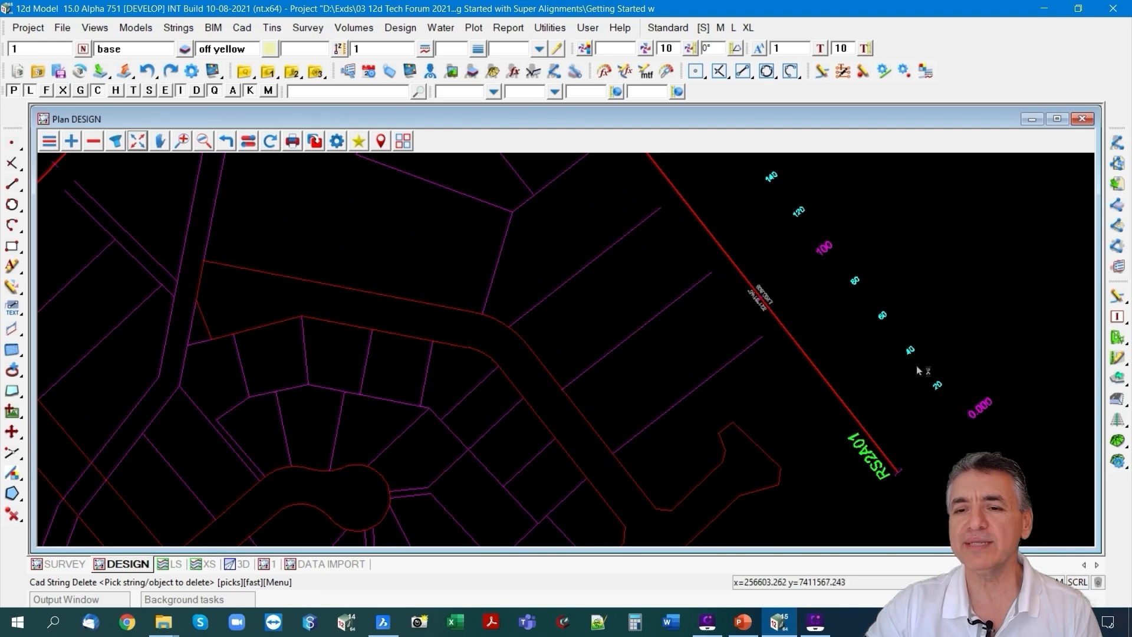
{"action": "scroll", "coordinate": [825, 253], "scroll_direction": "down", "scroll_amount": 3}
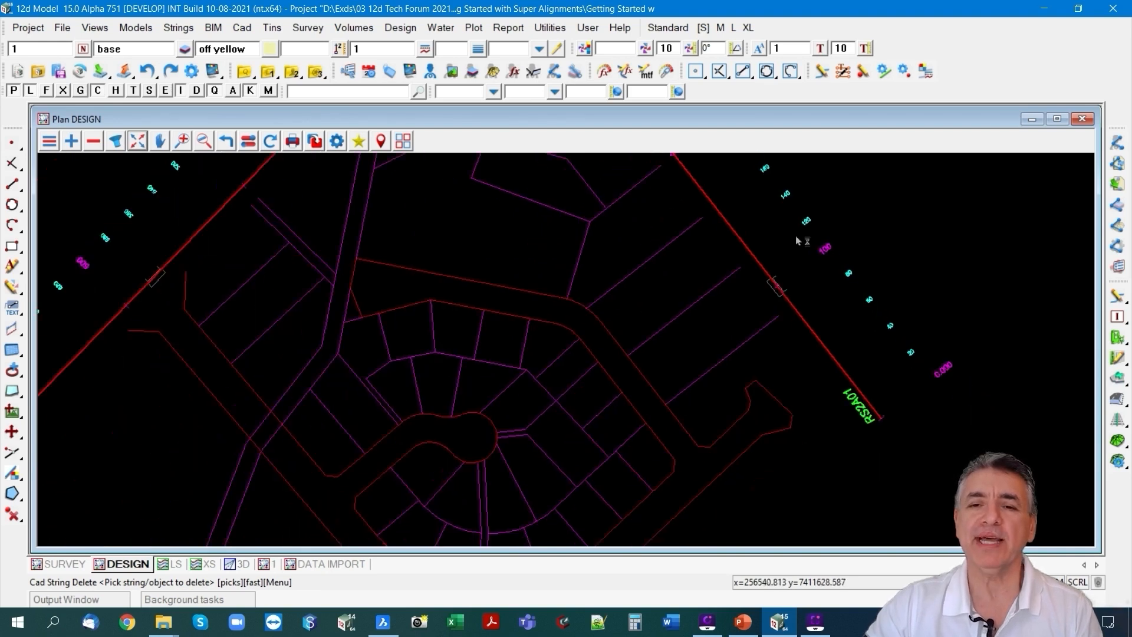
{"action": "scroll", "coordinate": [509, 316], "scroll_direction": "up", "scroll_amount": 2}
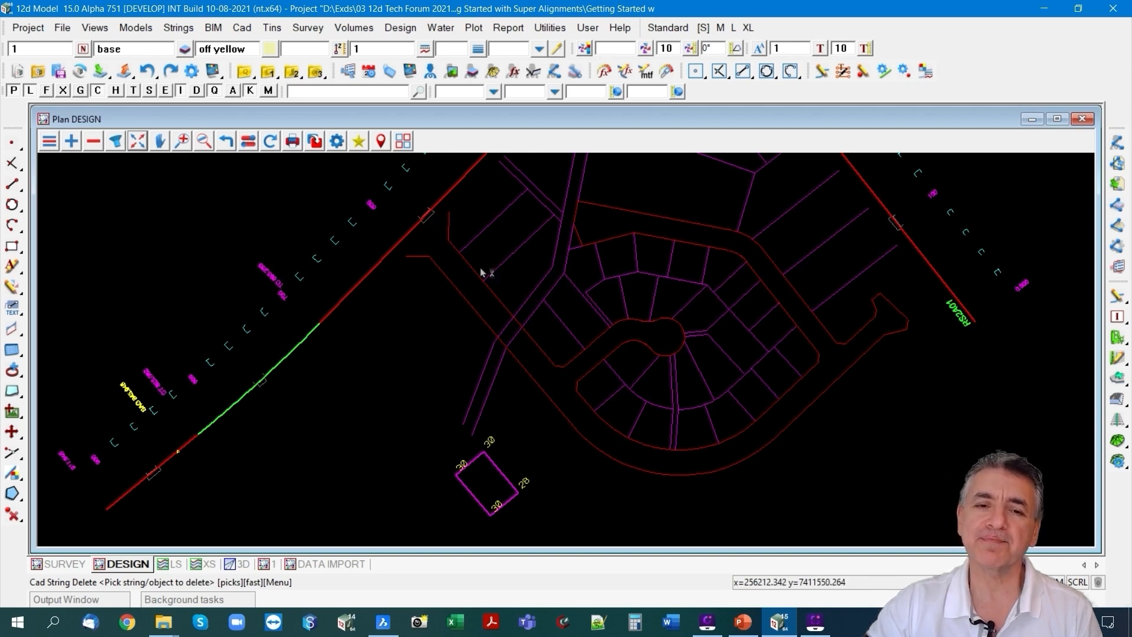
Start creating a new super alignment and name it RS2B01.
{"action": "left_click", "coordinate": [178, 27]}
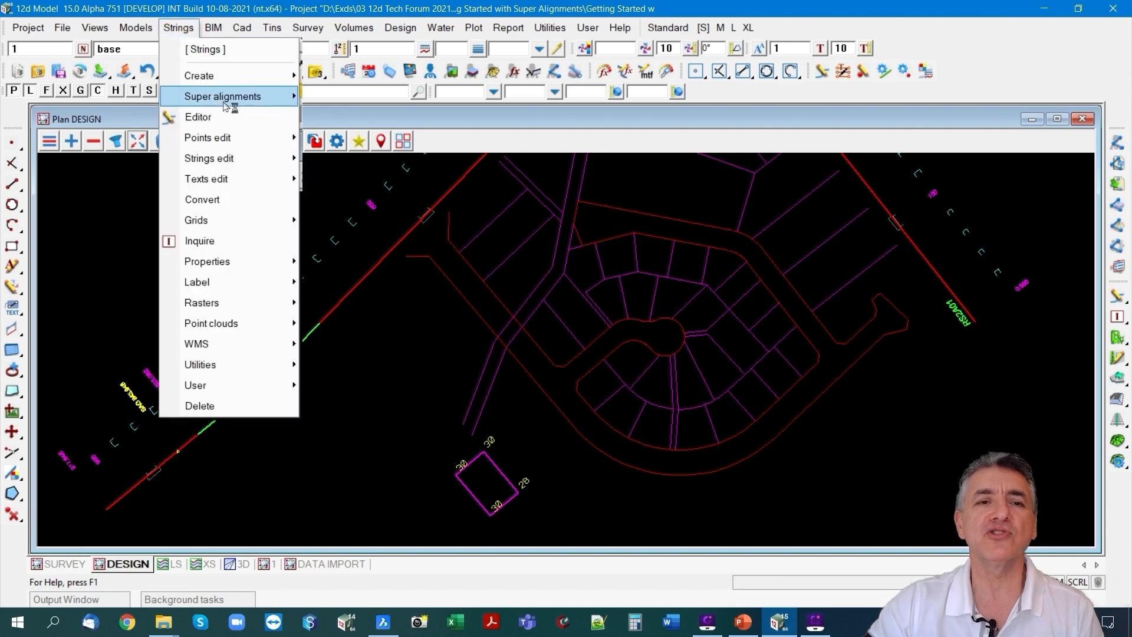
{"action": "mouse_move", "coordinate": [225, 105]}
{"action": "left_click", "coordinate": [371, 123]}
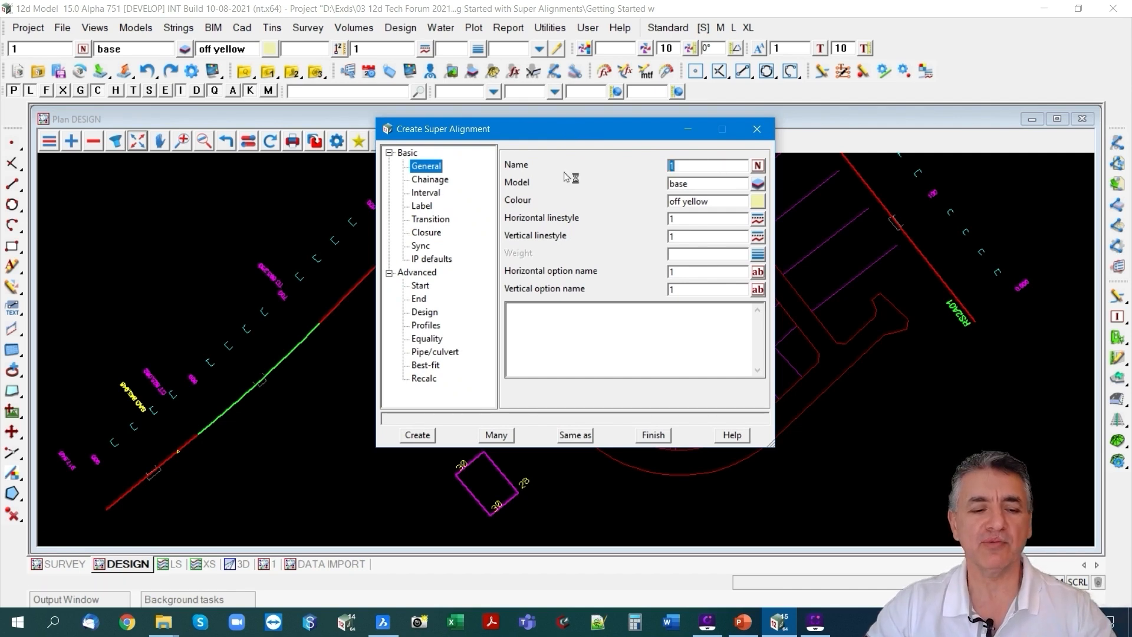
{"action": "key", "text": "Caps_Lock"}
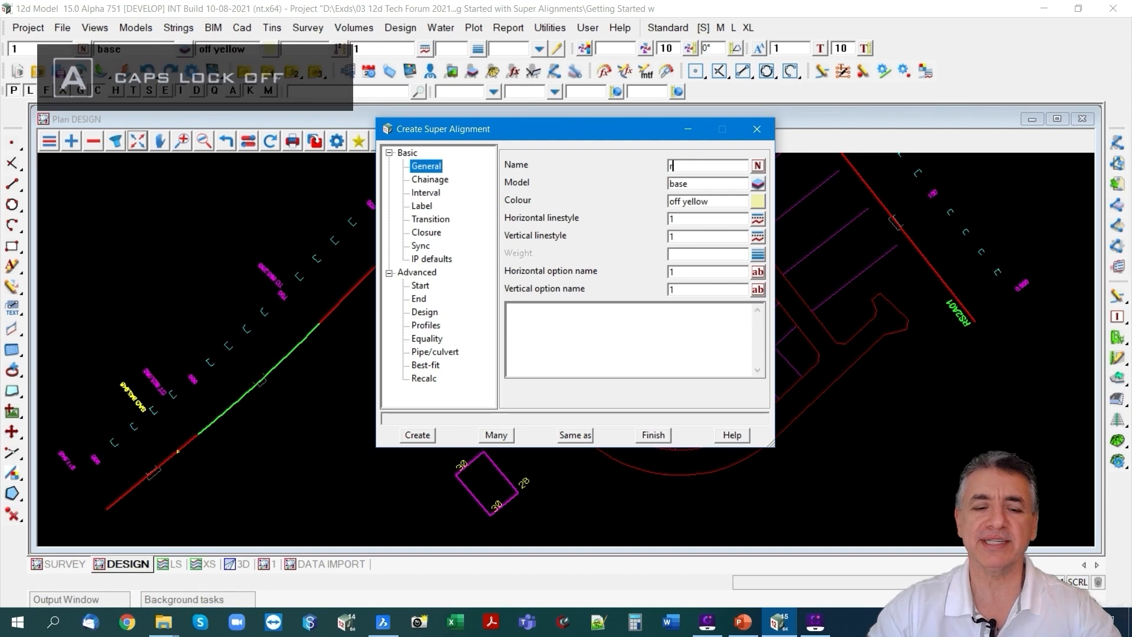
{"action": "key", "text": "Caps_Lock"}
{"action": "key", "text": "BackSpace"}
{"action": "type", "text": "RS2B"}
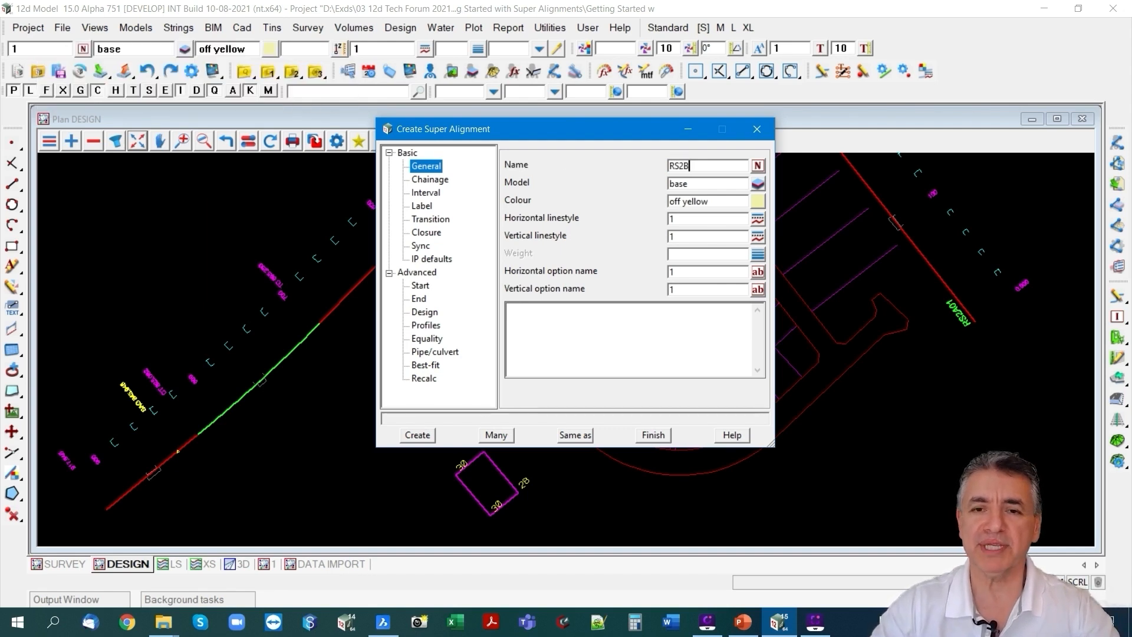
{"action": "type", "text": "01"}
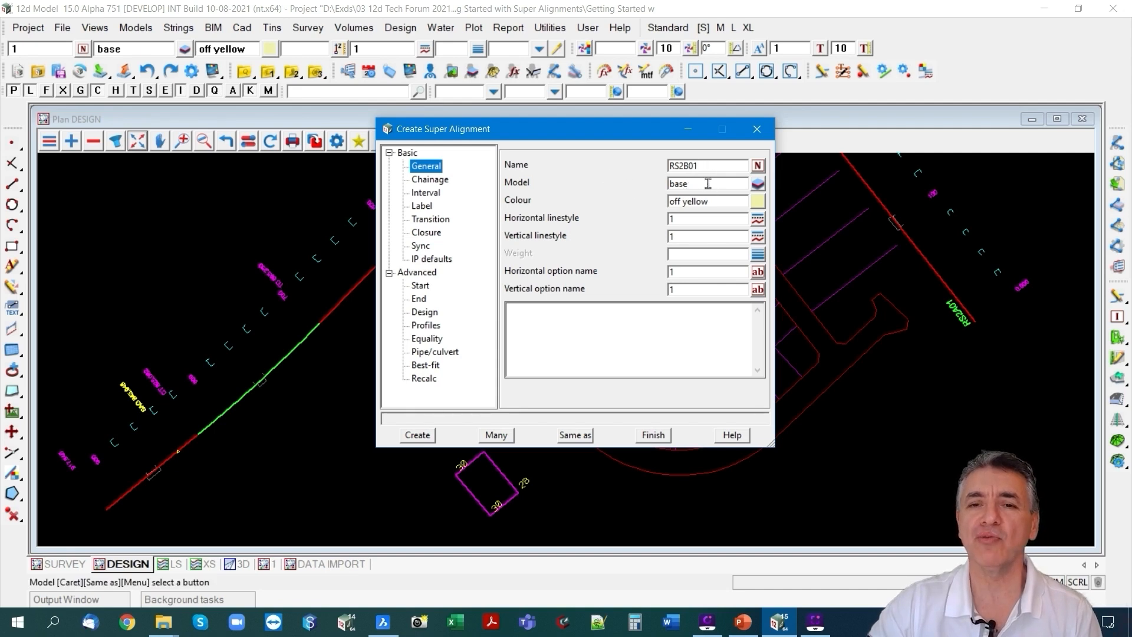
Assign the super alignment to the ALIGNMENTS model with colour red and a weight of 2.
{"action": "left_click", "coordinate": [757, 184]}
{"action": "left_click", "coordinate": [795, 183]}
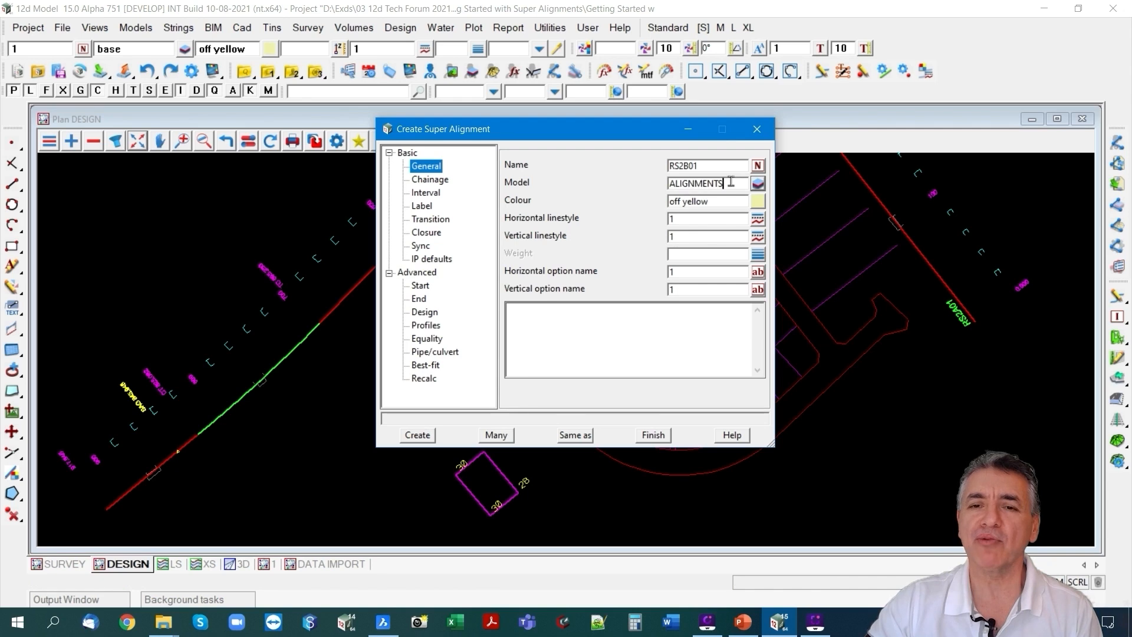
{"action": "left_click", "coordinate": [758, 201]}
{"action": "left_click", "coordinate": [908, 179]}
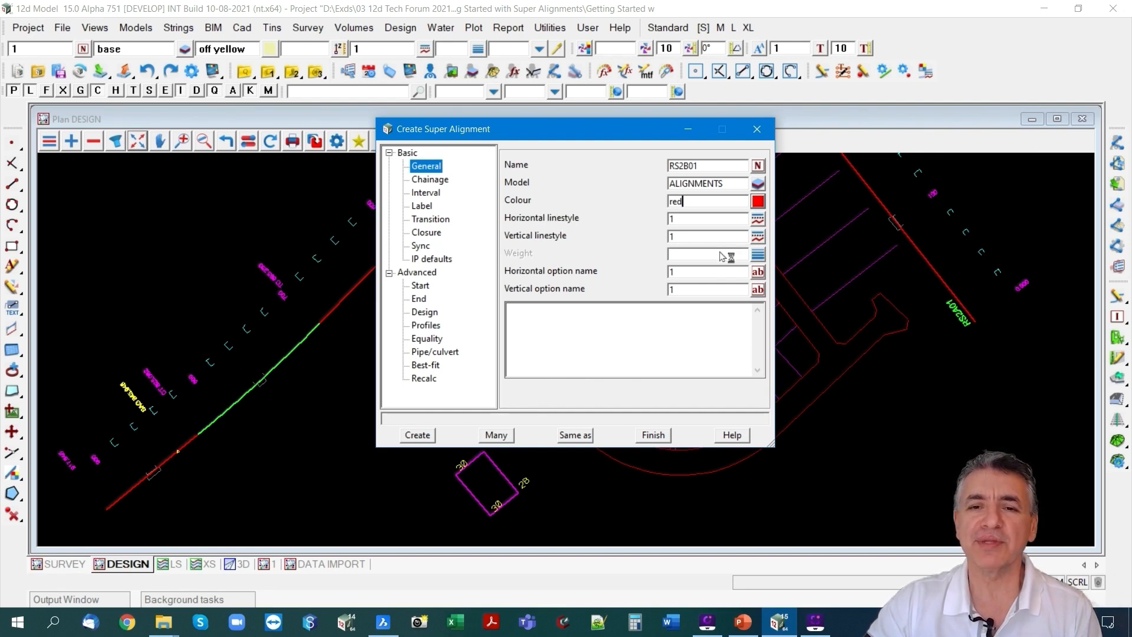
{"action": "left_click", "coordinate": [700, 252]}
{"action": "type", "text": "2"}
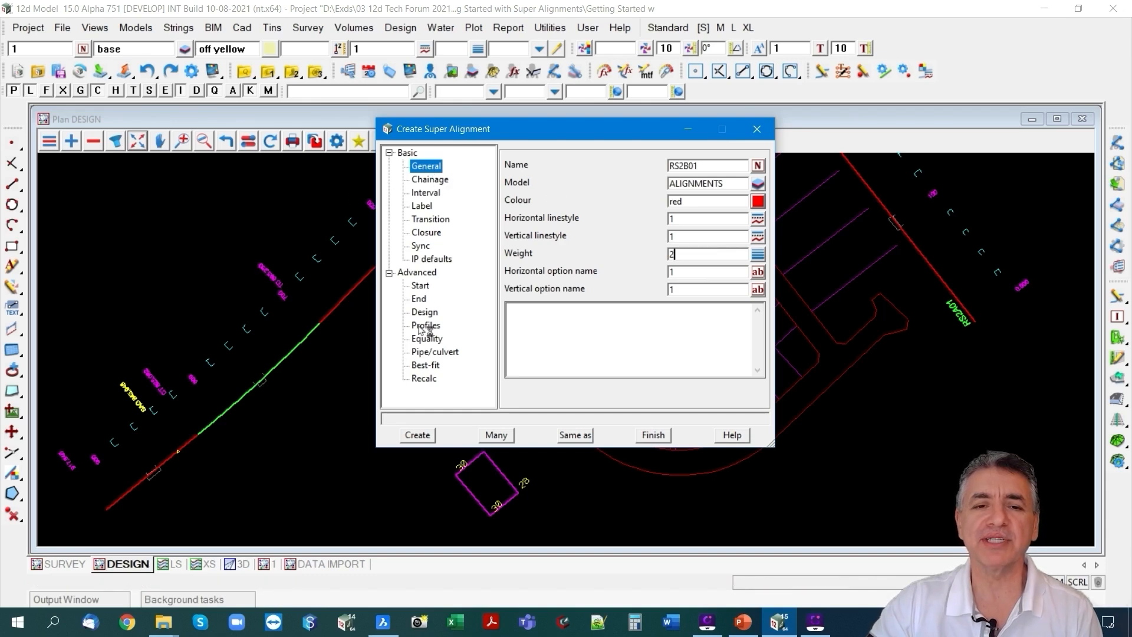
{"action": "left_click", "coordinate": [425, 183]}
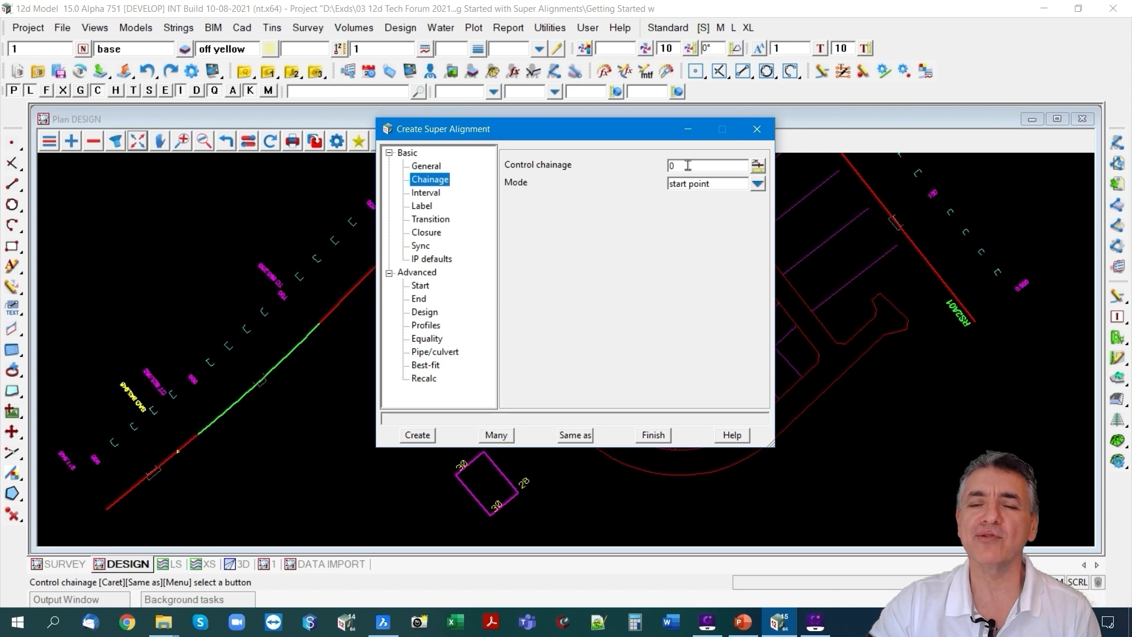
{"action": "left_click", "coordinate": [758, 185]}
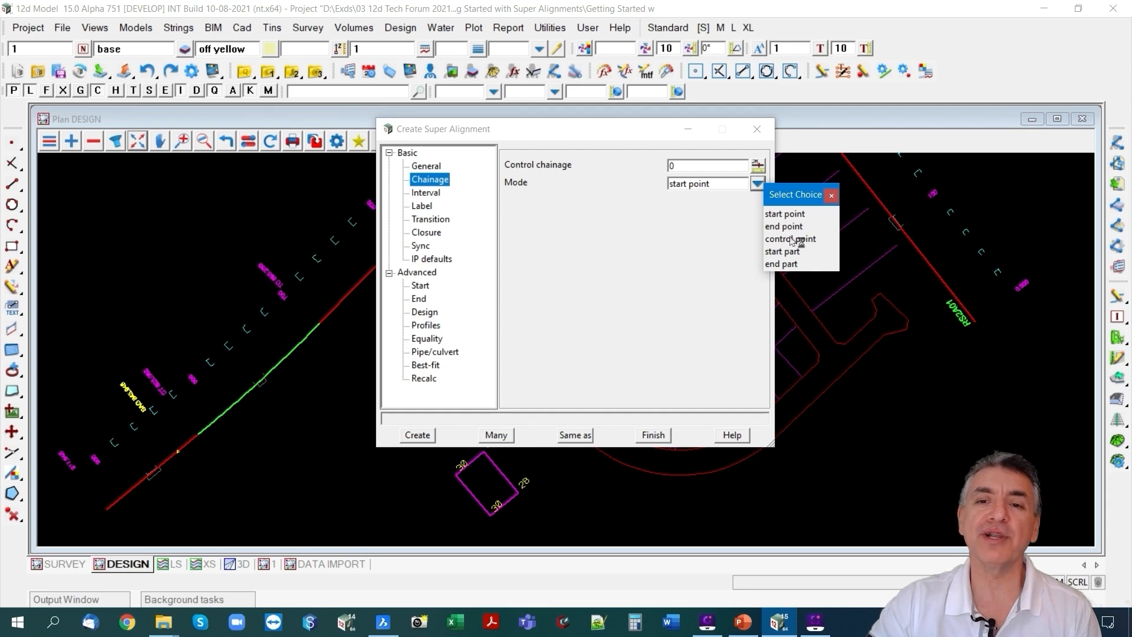
{"action": "left_click", "coordinate": [831, 195]}
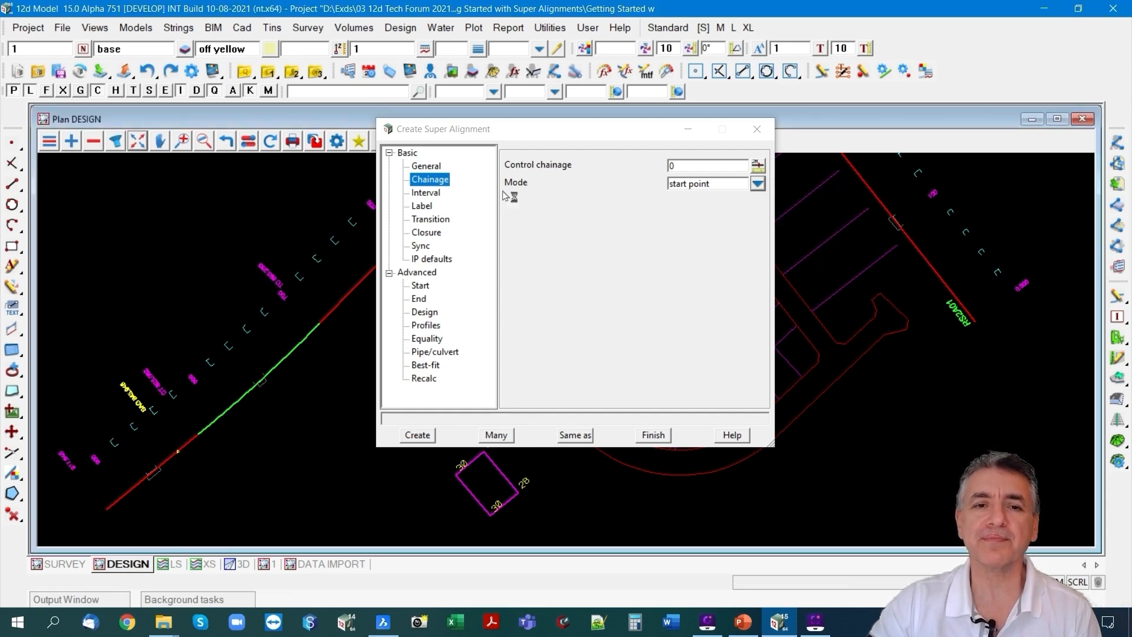
Set the alignment's label style to DESIGN RHS with a major interval of 100 and a minor interval of 20.
{"action": "left_click", "coordinate": [426, 206]}
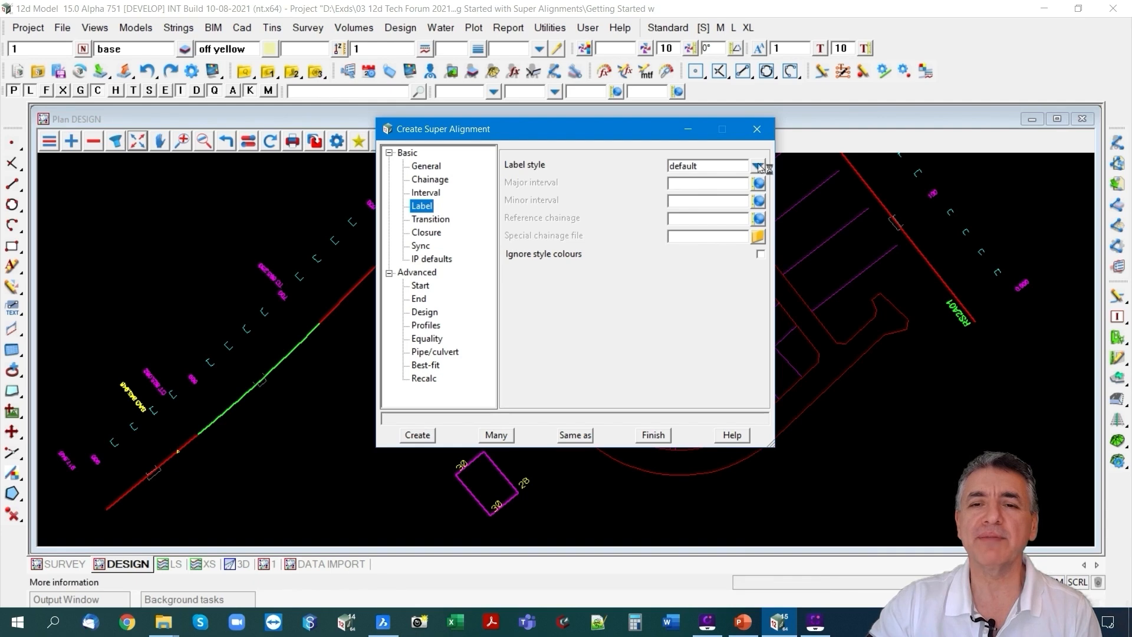
{"action": "scroll", "coordinate": [982, 217], "scroll_direction": "up", "scroll_amount": 2}
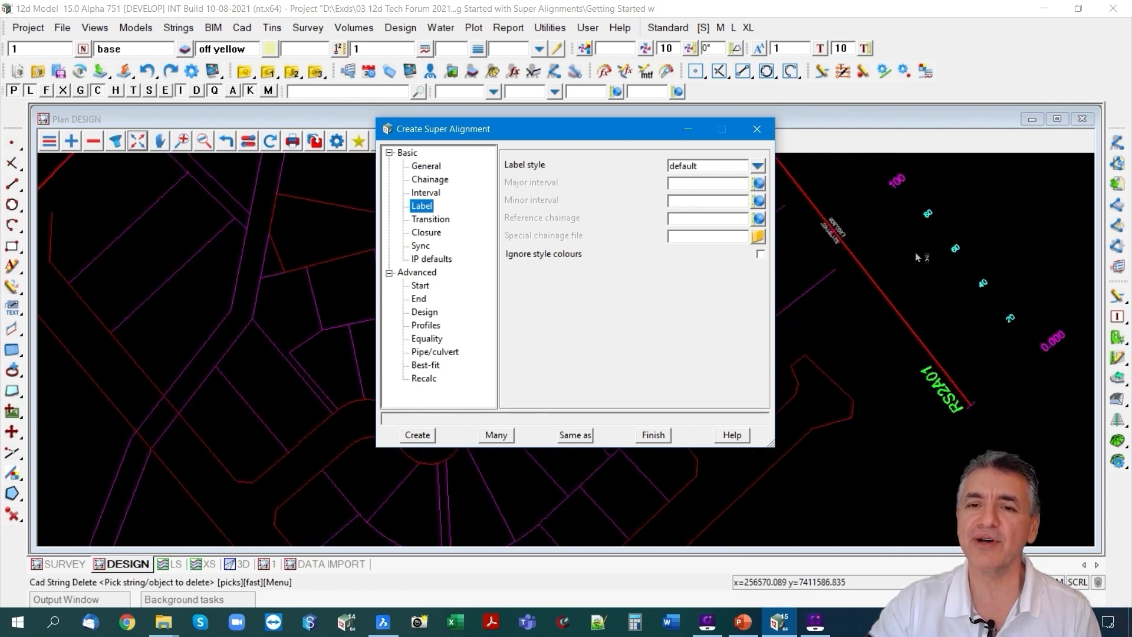
{"action": "left_click", "coordinate": [758, 166]}
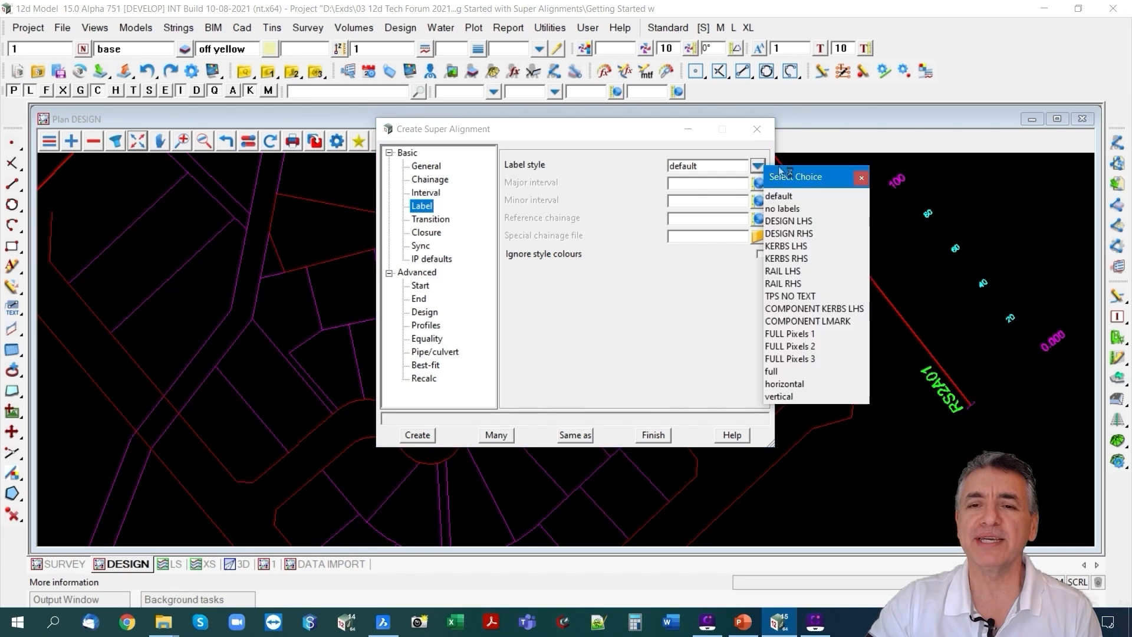
{"action": "left_click", "coordinate": [800, 235]}
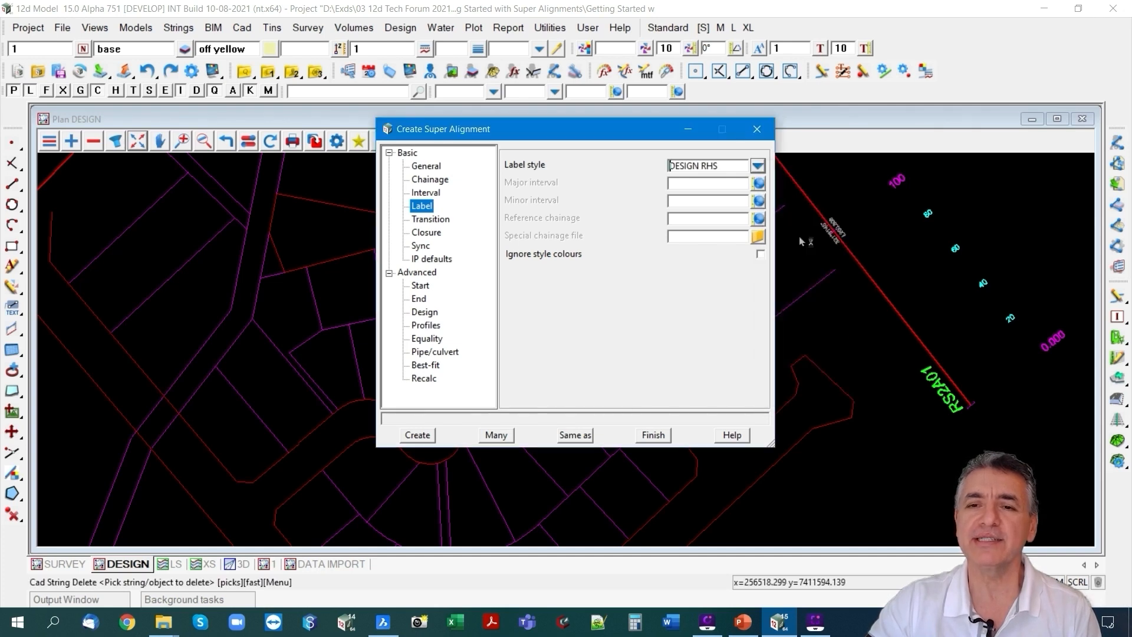
{"action": "left_click", "coordinate": [690, 181]}
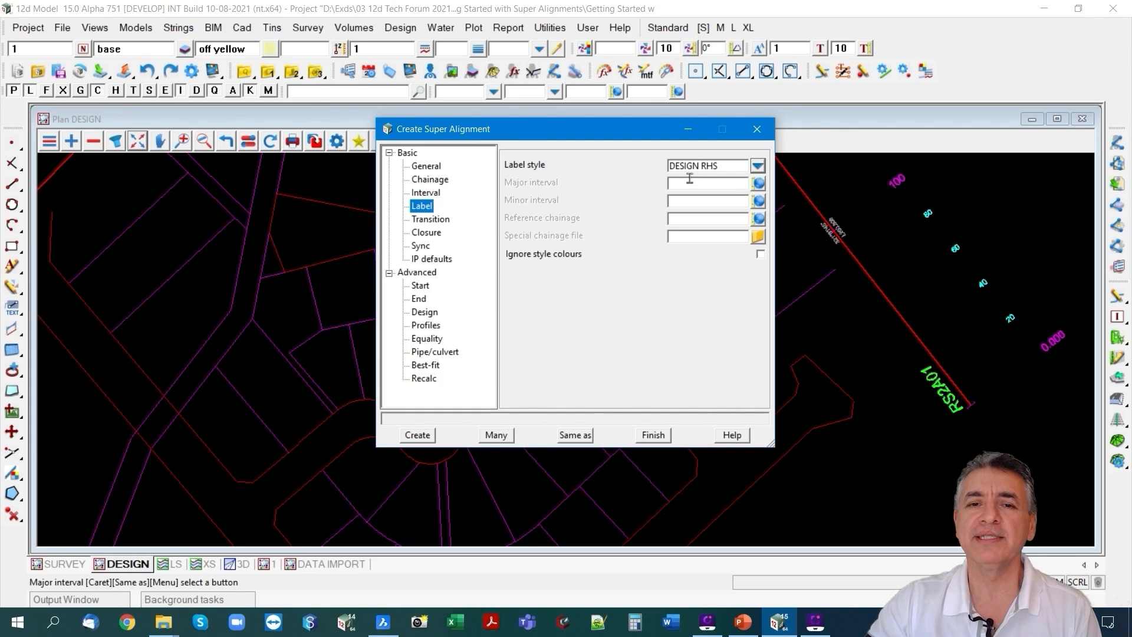
{"action": "type", "text": "100"}
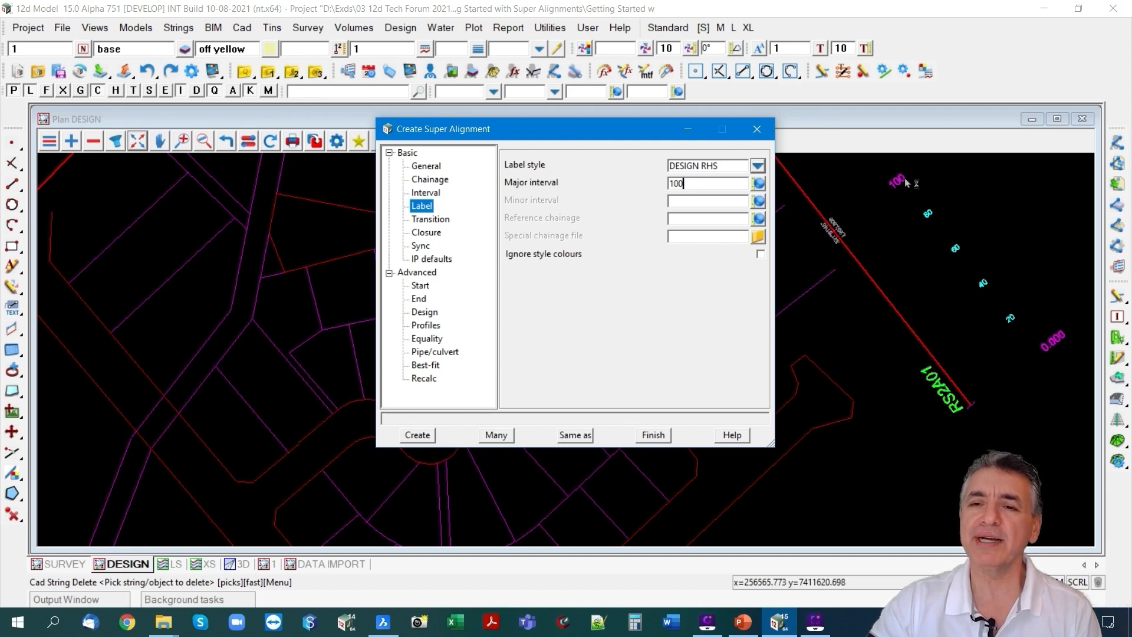
{"action": "scroll", "coordinate": [901, 183], "scroll_direction": "up", "scroll_amount": 1}
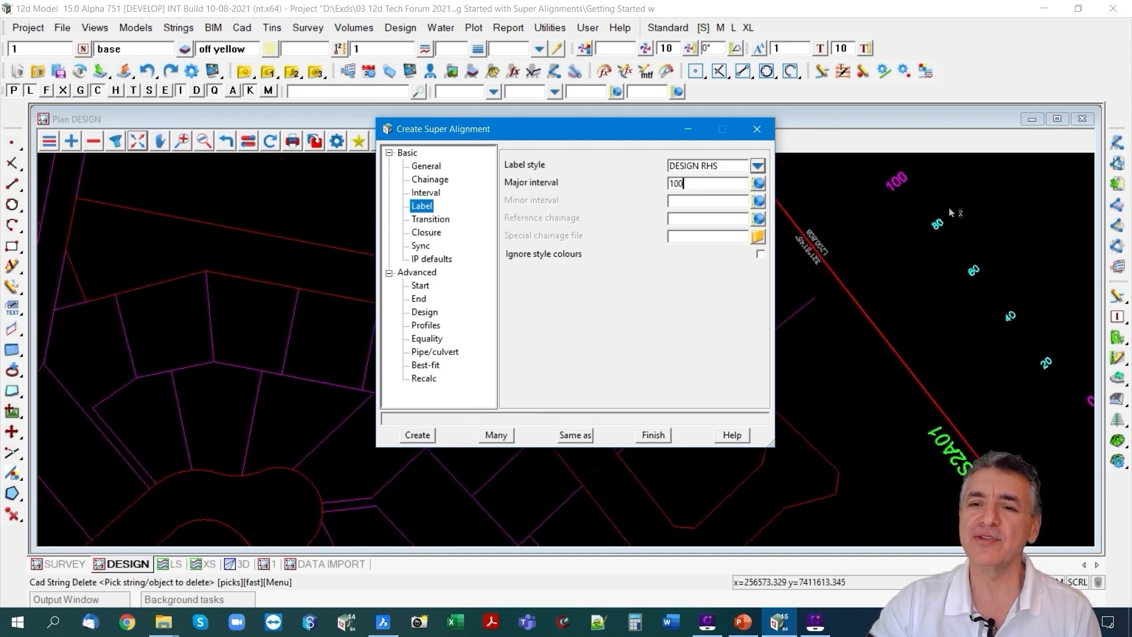
{"action": "left_click", "coordinate": [687, 201]}
{"action": "type", "text": "20"}
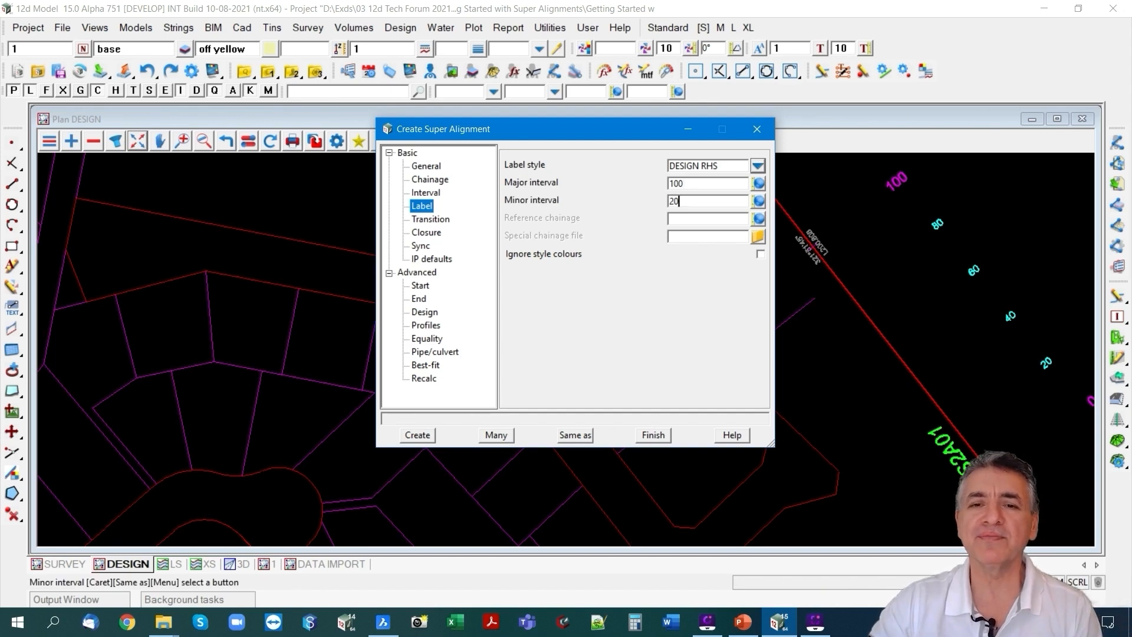
Try the pipe type in the pipe/culvert settings, check the justification choices, and reset the type to none.
{"action": "left_click", "coordinate": [426, 233]}
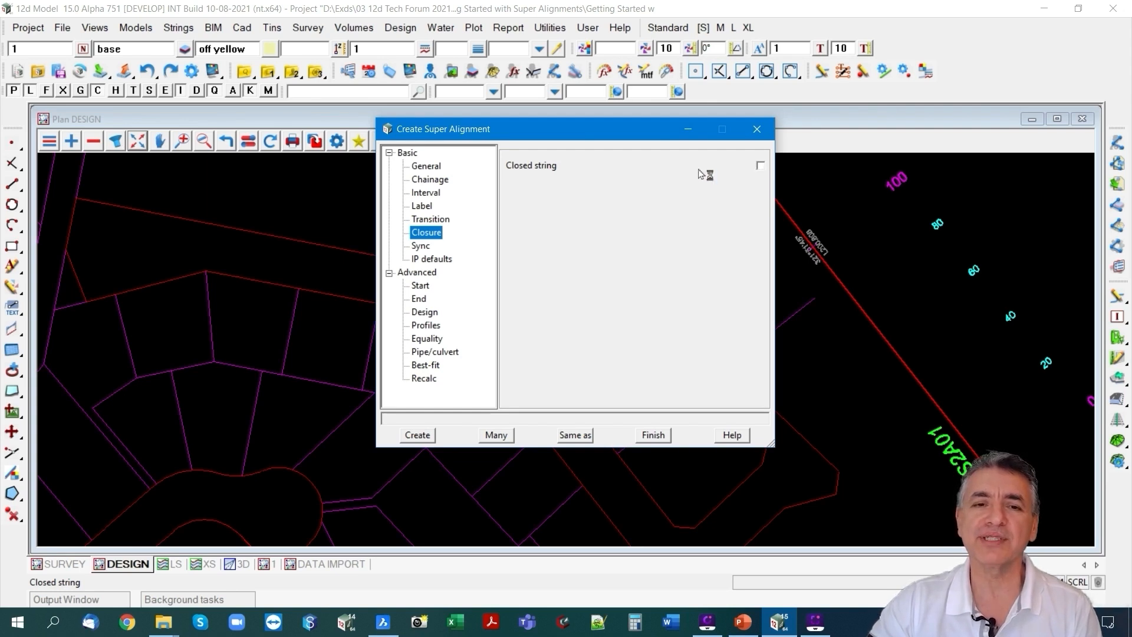
{"action": "left_click", "coordinate": [434, 352]}
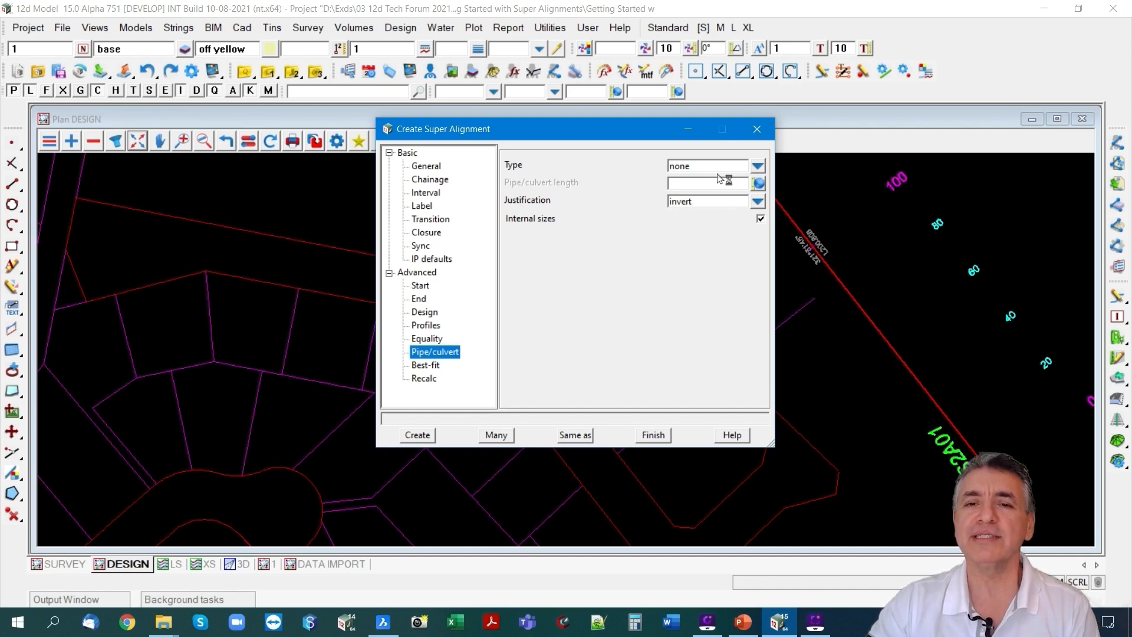
{"action": "left_click", "coordinate": [757, 168]}
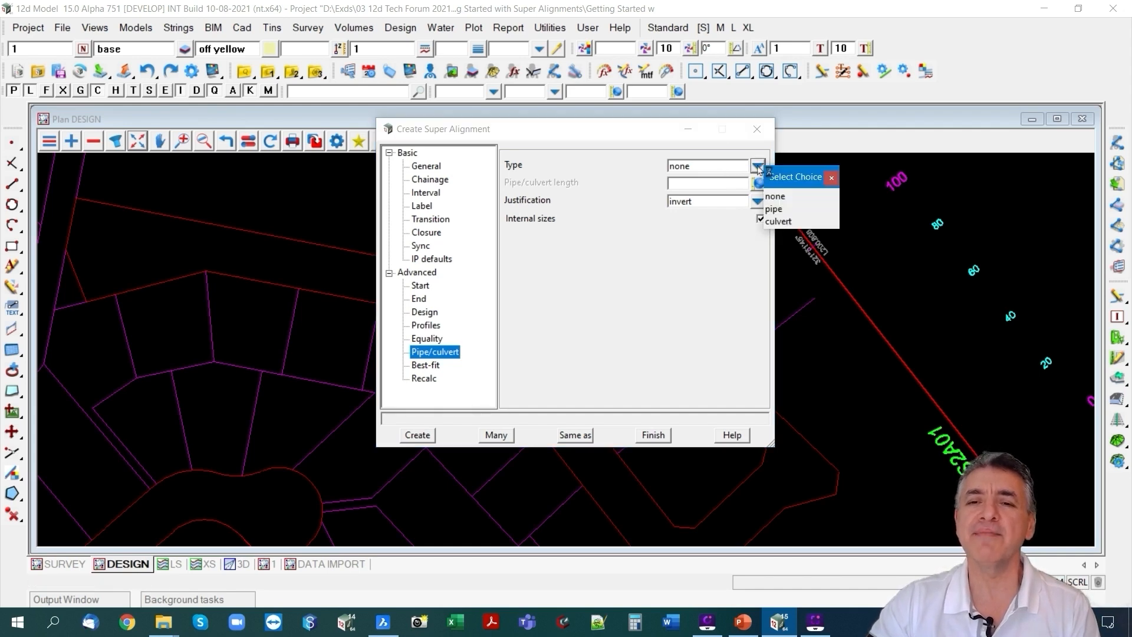
{"action": "left_click", "coordinate": [775, 211]}
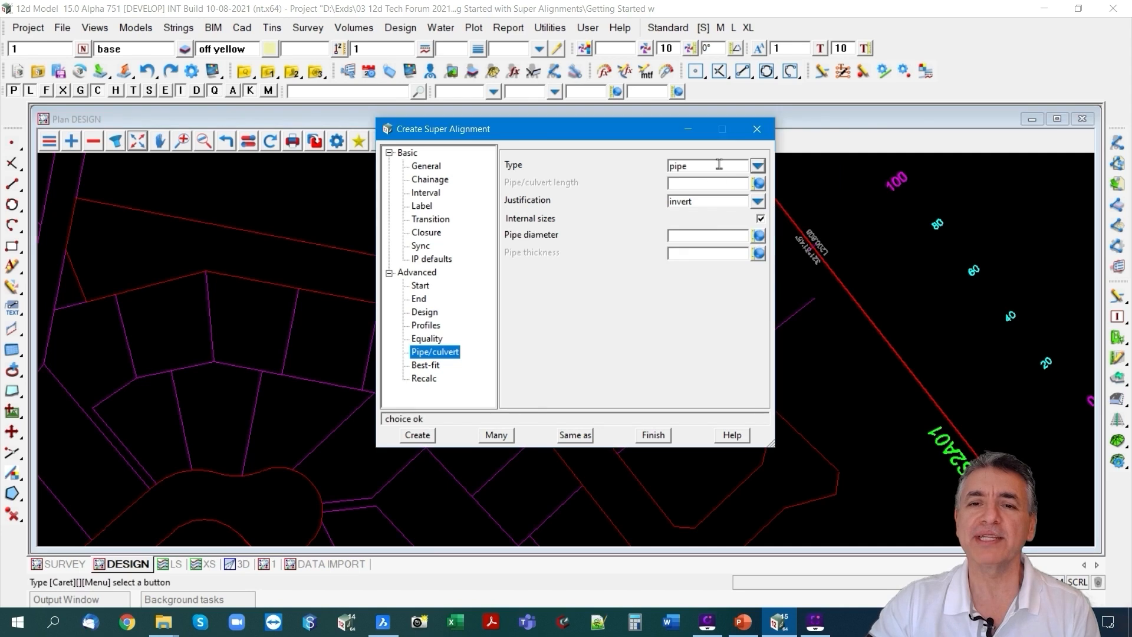
{"action": "left_click", "coordinate": [757, 201]}
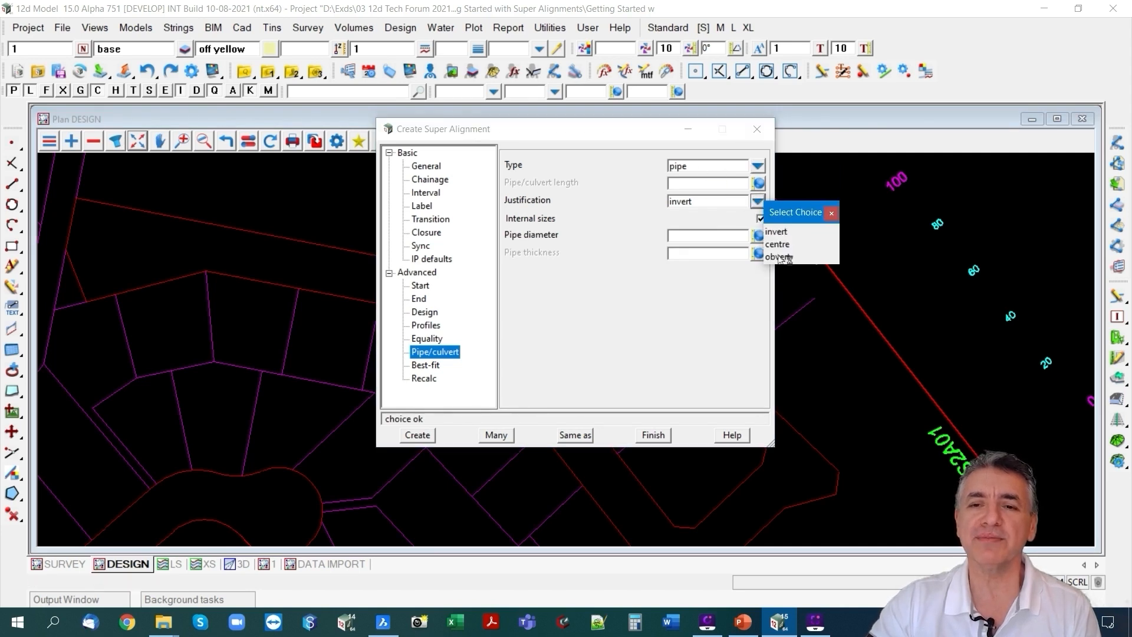
{"action": "left_click", "coordinate": [831, 213]}
{"action": "left_click", "coordinate": [714, 235]}
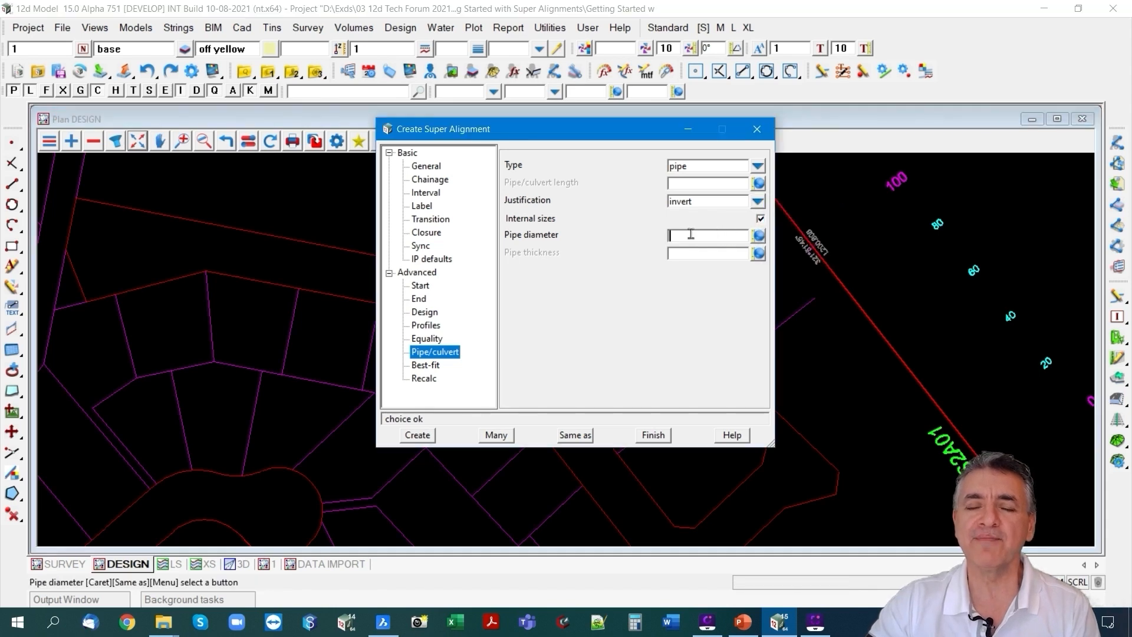
{"action": "left_click", "coordinate": [758, 166]}
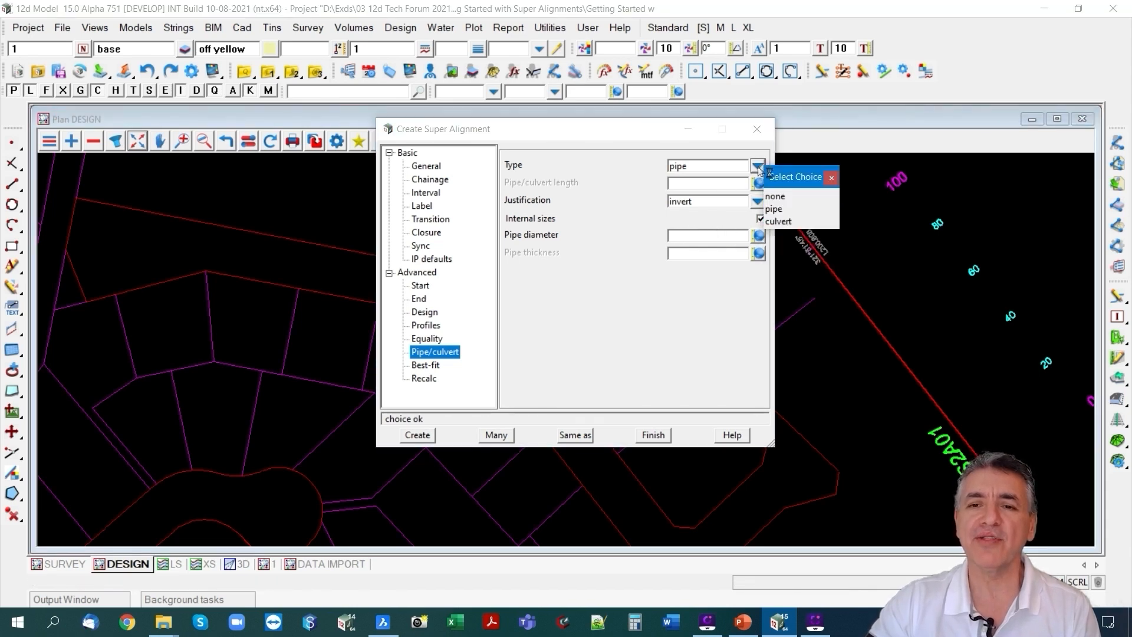
{"action": "left_click", "coordinate": [774, 196]}
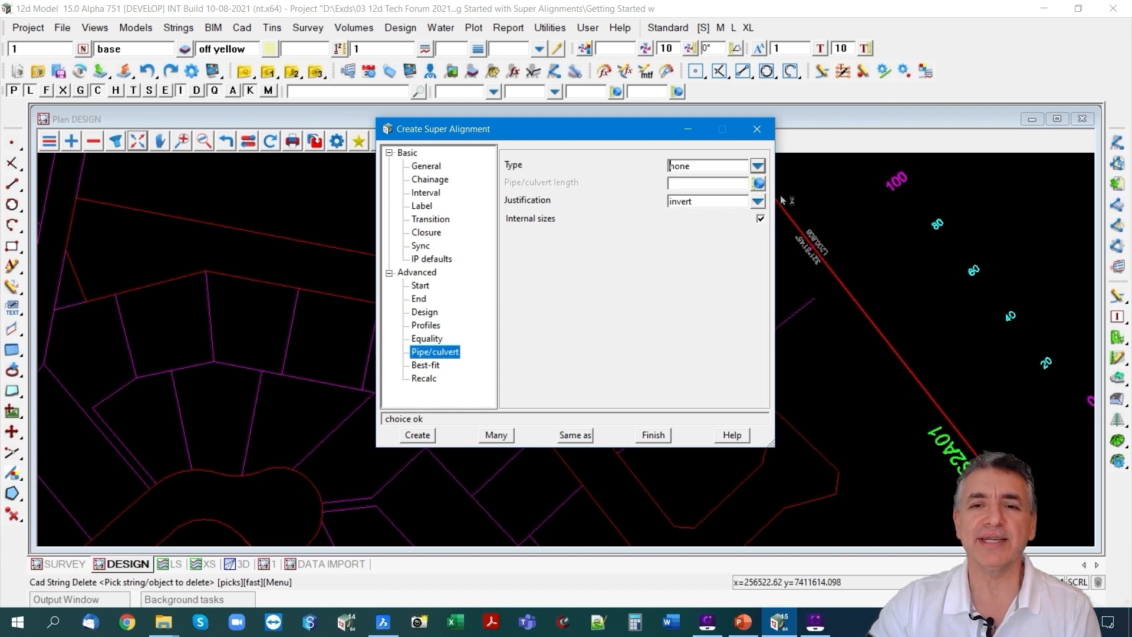
Create the super alignment and place its edit toolbar inside the DESIGN plan view.
{"action": "left_click", "coordinate": [420, 436]}
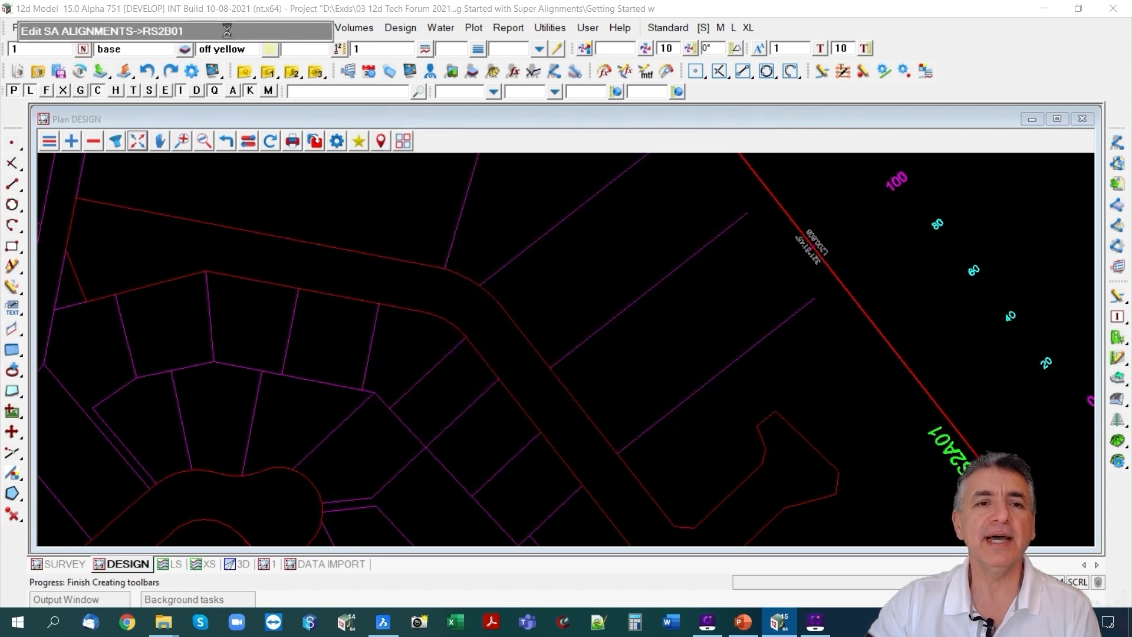
{"action": "left_click_drag", "start_coordinate": [230, 35], "coordinate": [250, 170]}
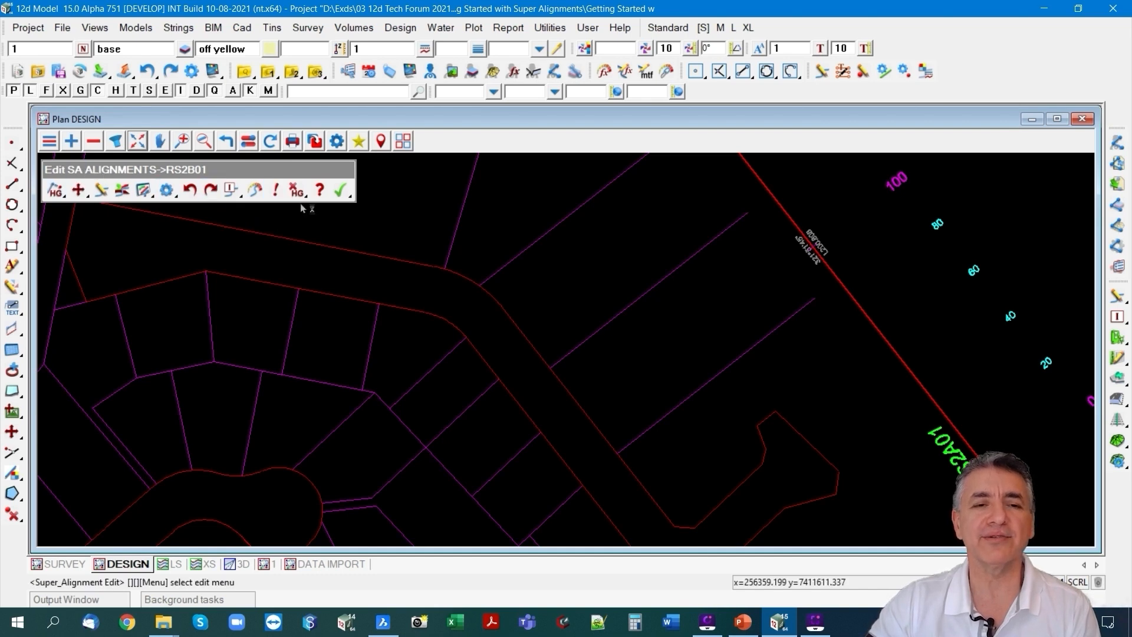
Start appending horizontal geometry to RS2B01 and pick the road boundary lines at the side road entrance near chainage 600.
{"action": "scroll", "coordinate": [581, 260], "scroll_direction": "down", "scroll_amount": 5}
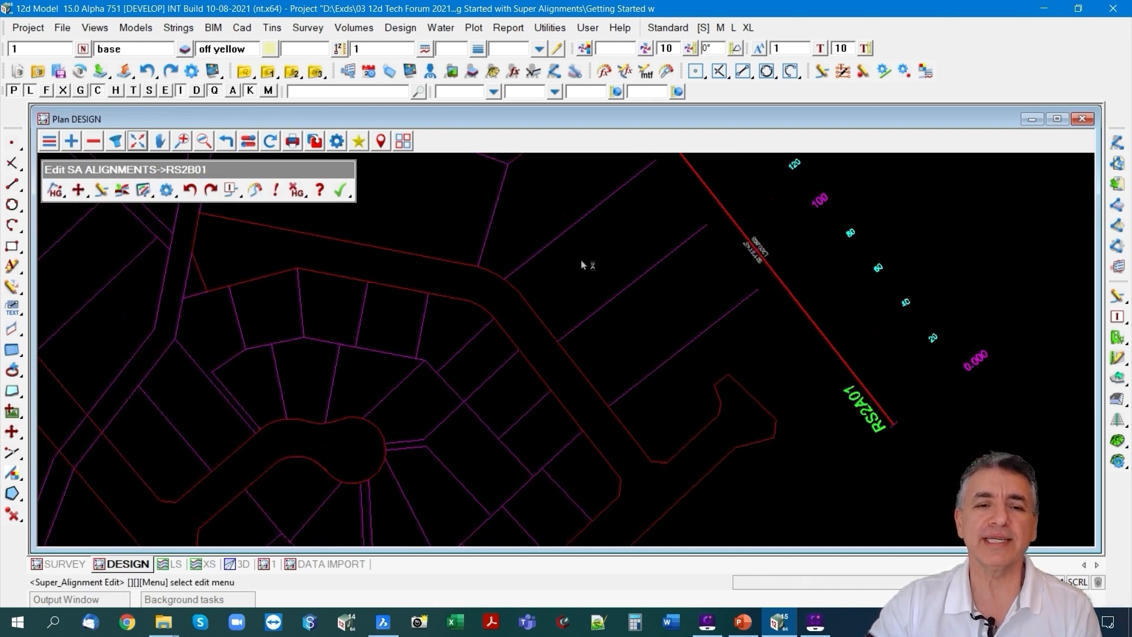
{"action": "scroll", "coordinate": [352, 292], "scroll_direction": "up", "scroll_amount": 3}
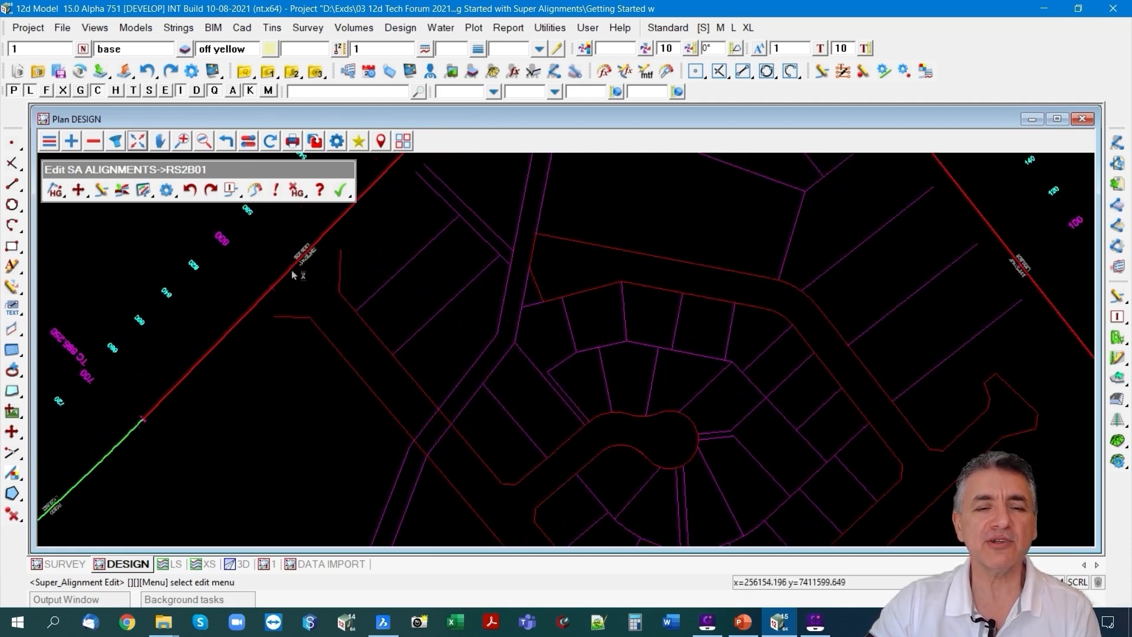
{"action": "scroll", "coordinate": [291, 270], "scroll_direction": "down", "scroll_amount": 1}
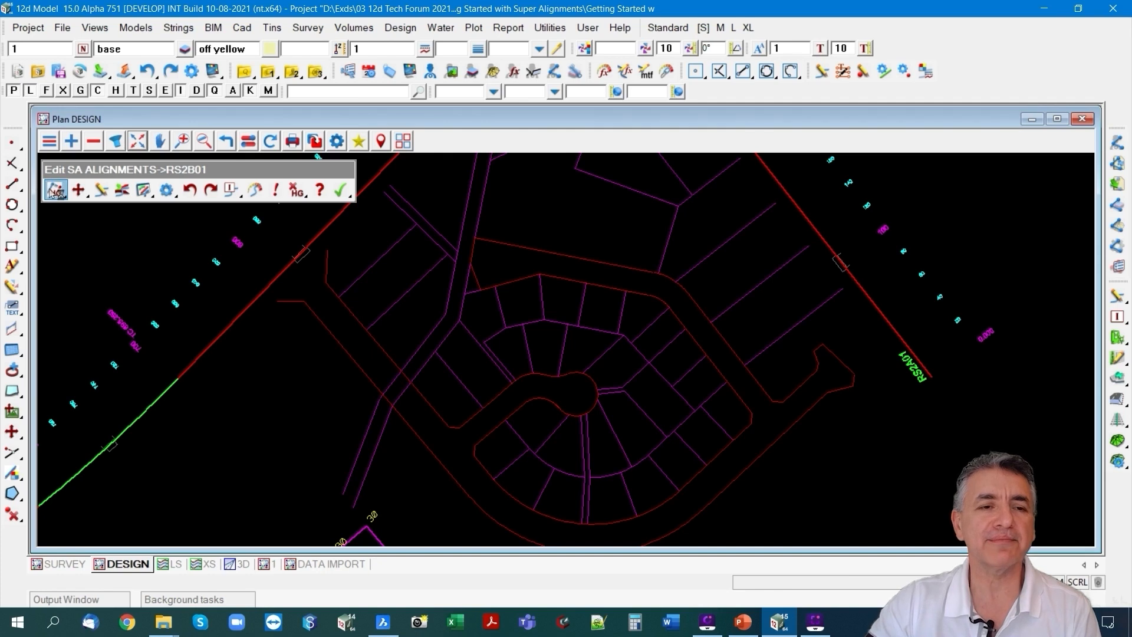
{"action": "left_click", "coordinate": [56, 190]}
{"action": "scroll", "coordinate": [277, 296], "scroll_direction": "up", "scroll_amount": 3}
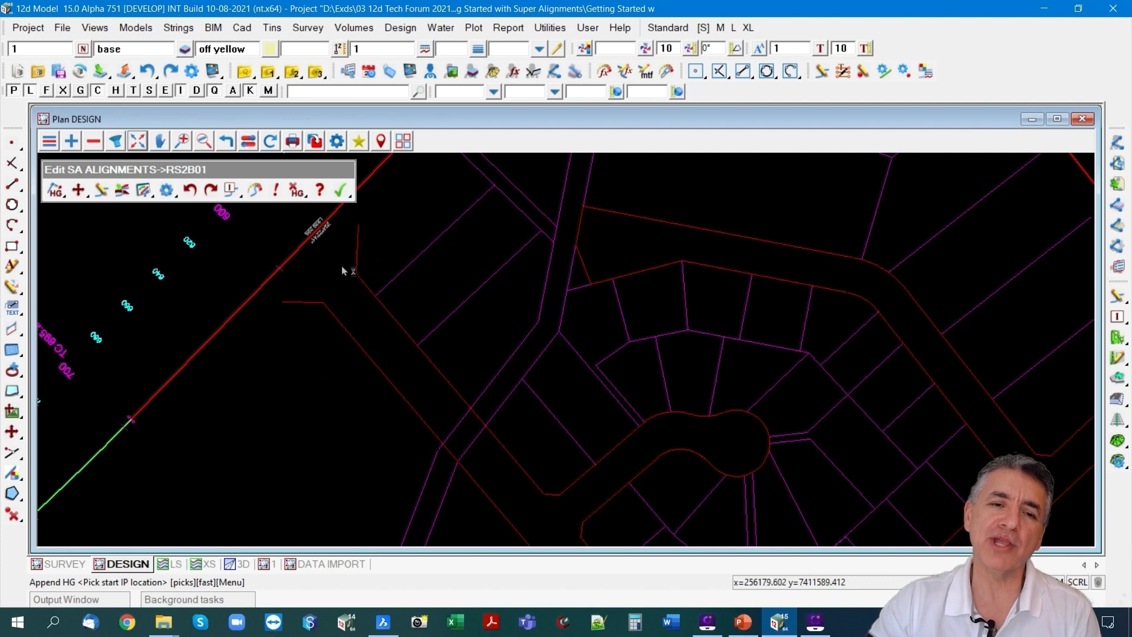
{"action": "left_click", "coordinate": [377, 270]}
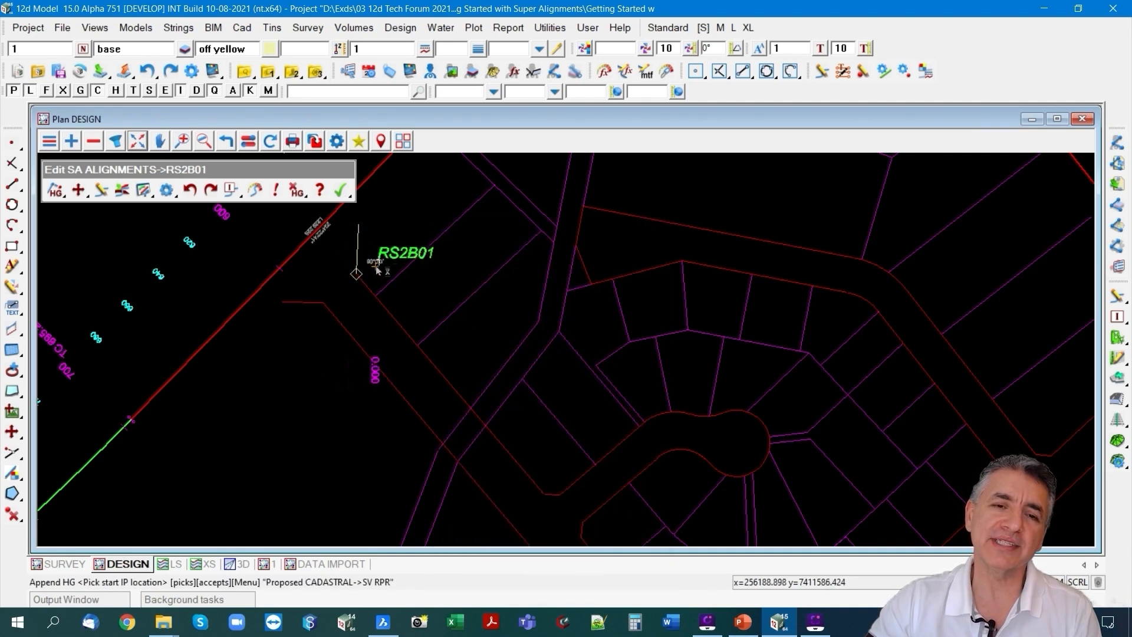
{"action": "left_click", "coordinate": [421, 248]}
{"action": "left_click", "coordinate": [290, 299]}
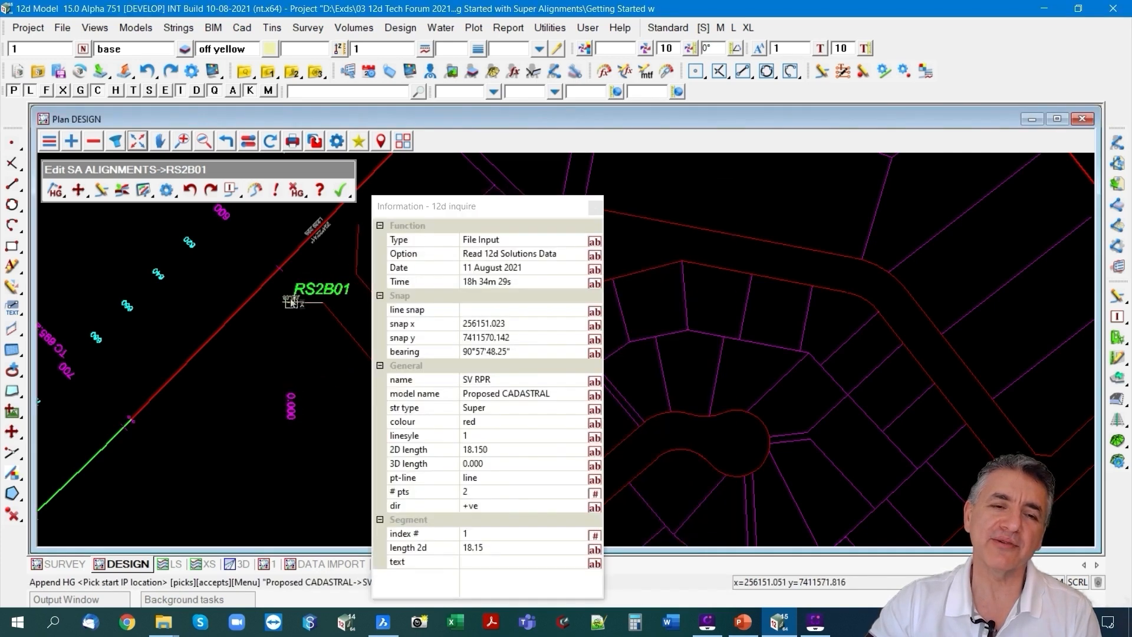
{"action": "left_click", "coordinate": [339, 321]}
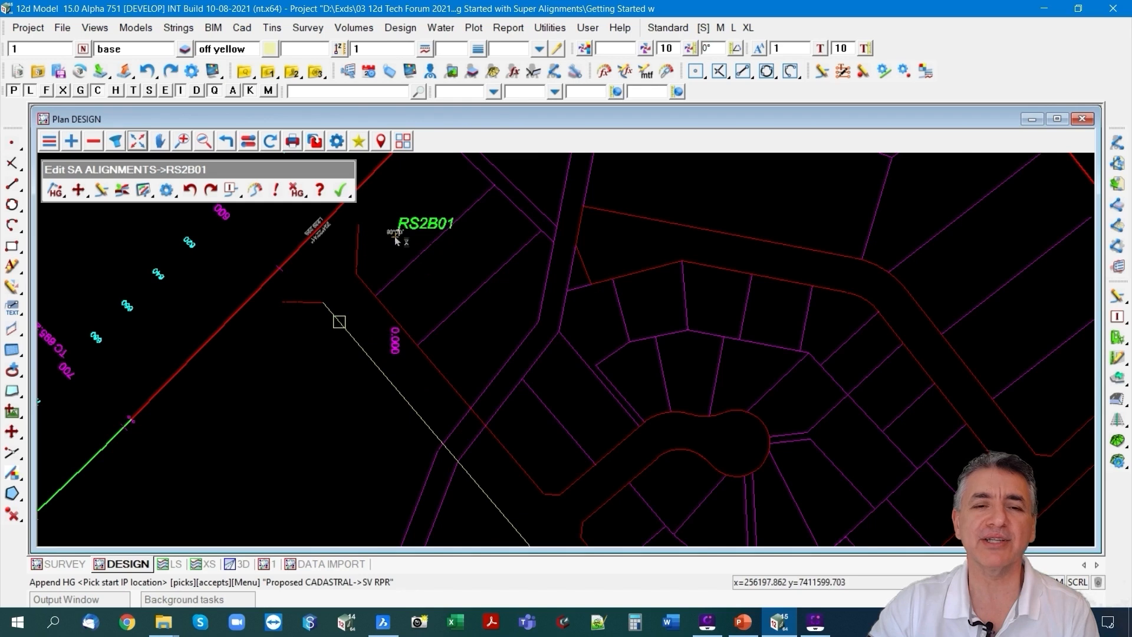
Place RS2B01's first IP with the Mid-point snap between the two road boundary corners at the side road entrance.
{"action": "right_click", "coordinate": [393, 235]}
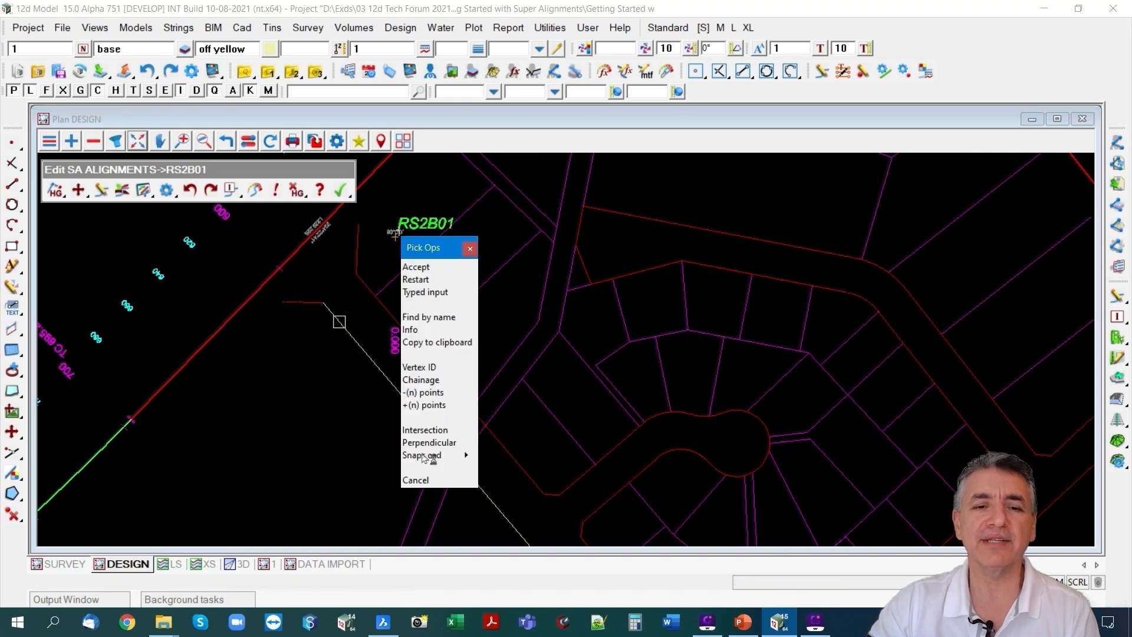
{"action": "left_click", "coordinate": [469, 455]}
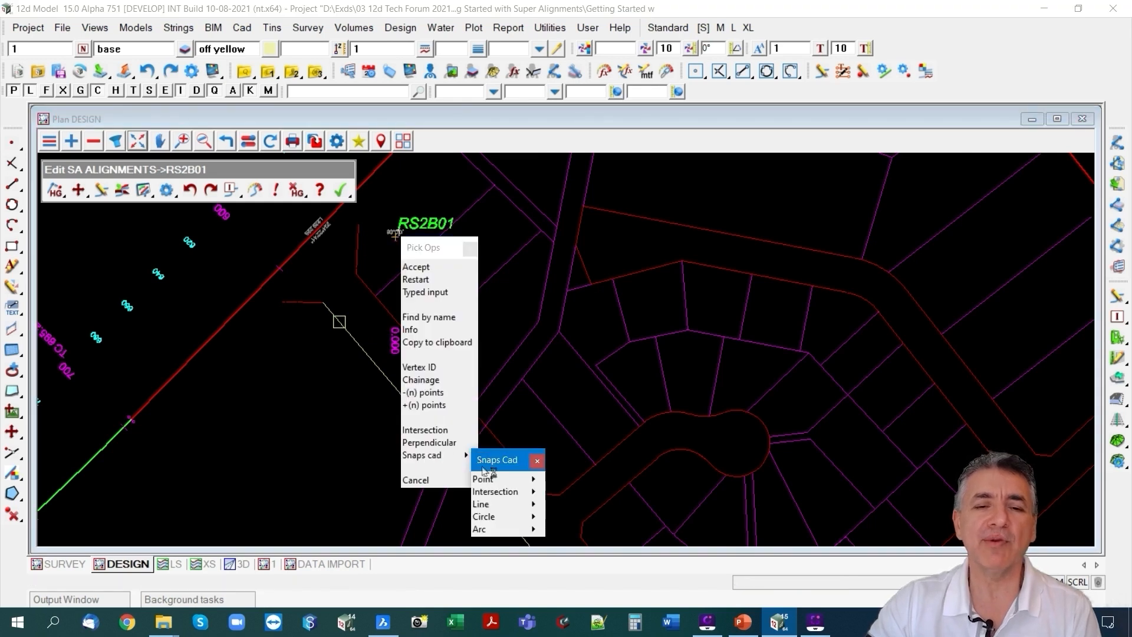
{"action": "left_click", "coordinate": [536, 479]}
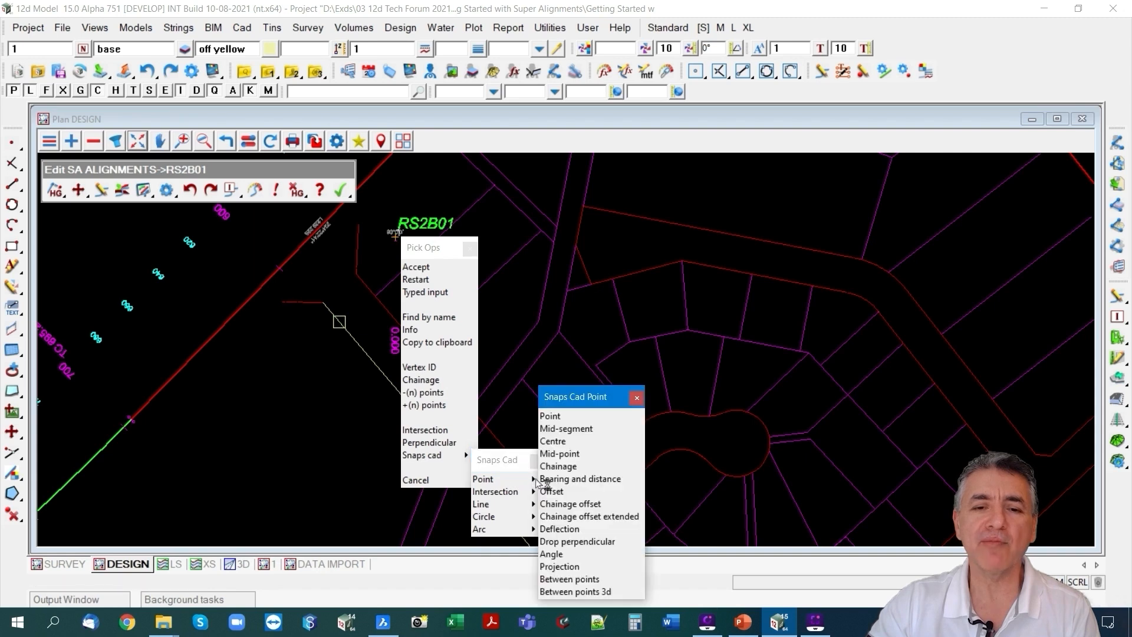
{"action": "left_click", "coordinate": [560, 453]}
{"action": "left_click", "coordinate": [325, 307]}
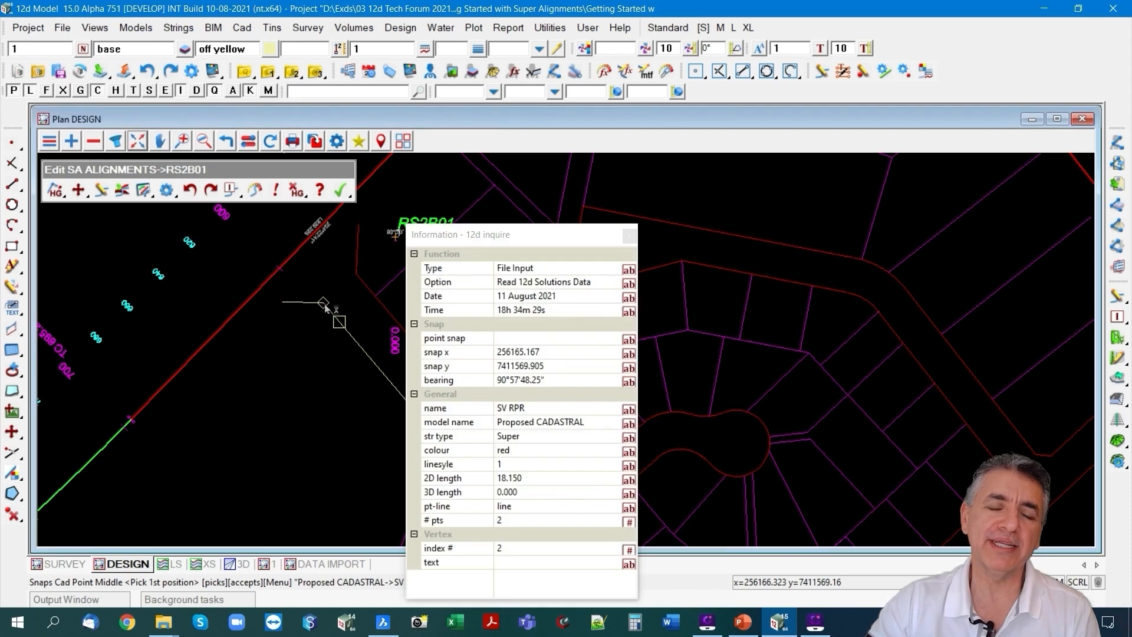
{"action": "middle_click", "coordinate": [333, 313]}
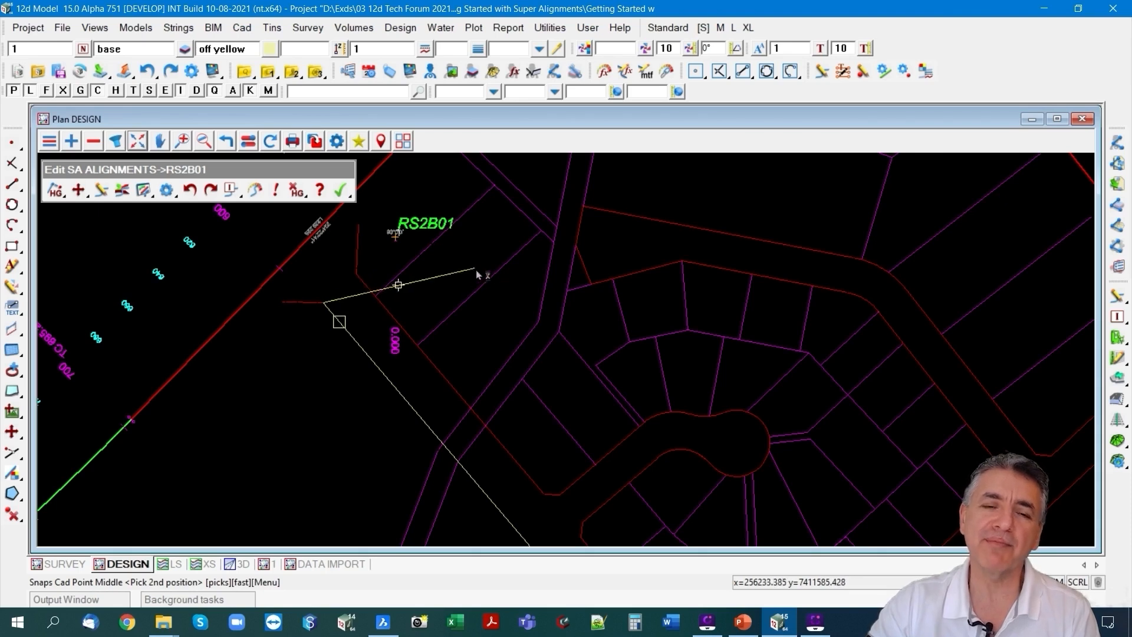
{"action": "left_click", "coordinate": [356, 278]}
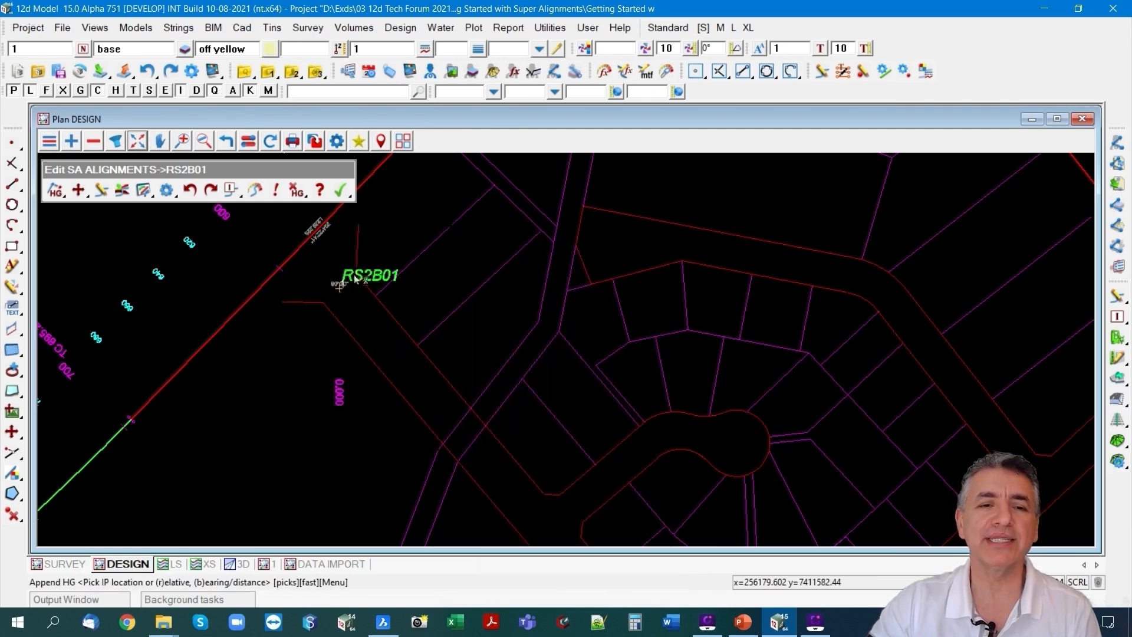
{"action": "left_click", "coordinate": [339, 287]}
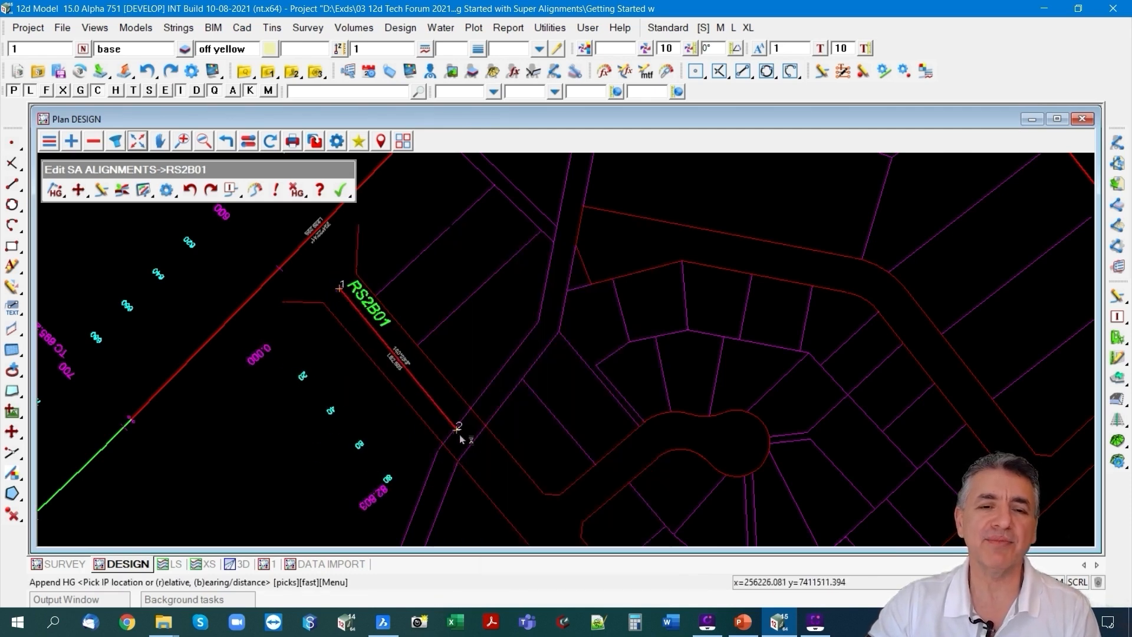
Place the second IP with the Mid-point snap between the boundary corner before the cul-de-sac branch and the opposite boundary, and end appending.
{"action": "right_click", "coordinate": [477, 454]}
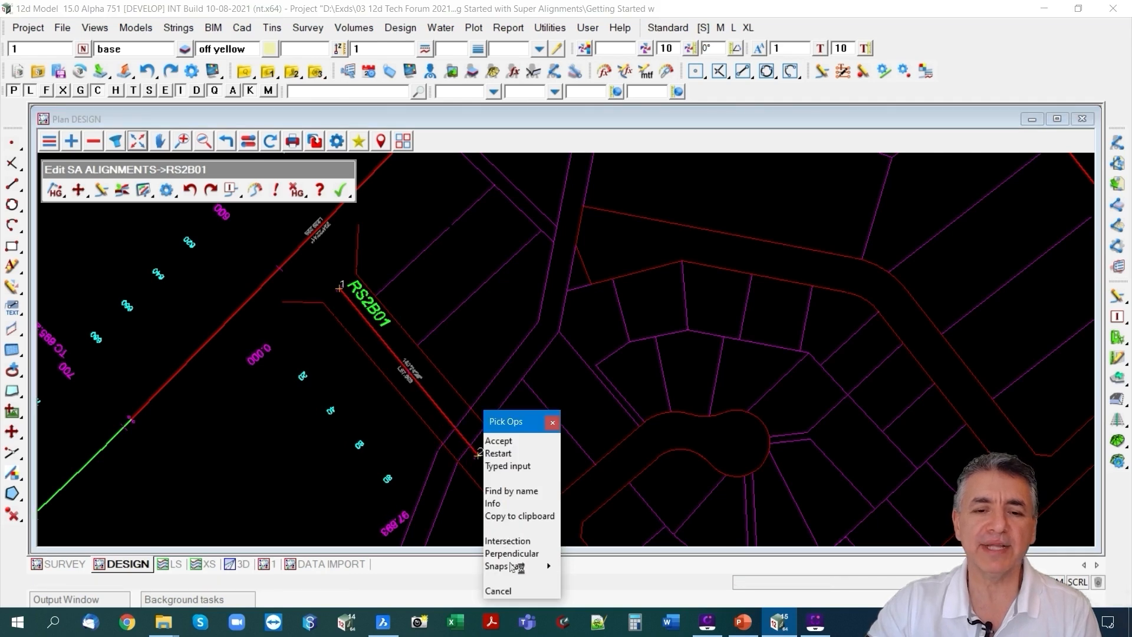
{"action": "left_click", "coordinate": [549, 566]}
{"action": "left_click", "coordinate": [614, 540]}
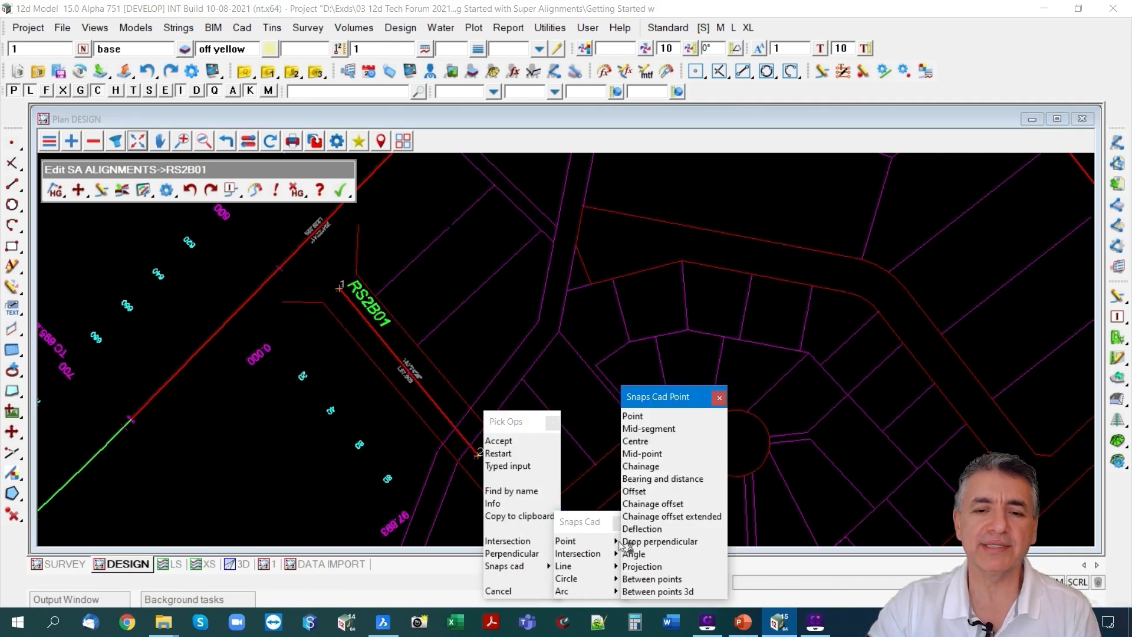
{"action": "left_click", "coordinate": [649, 454]}
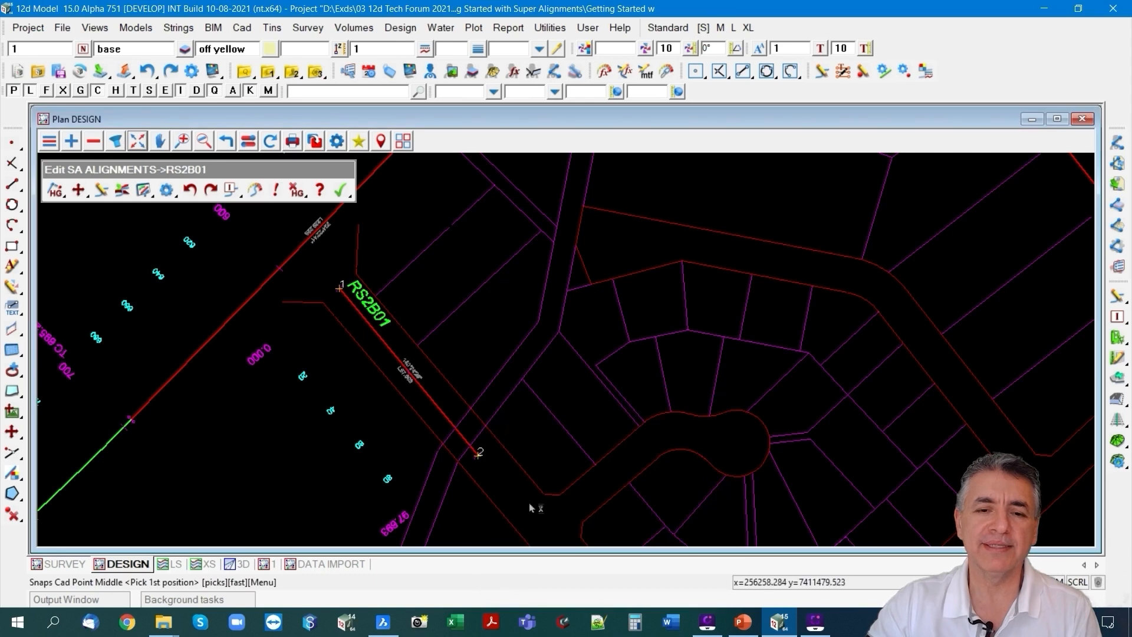
{"action": "left_click", "coordinate": [546, 496]}
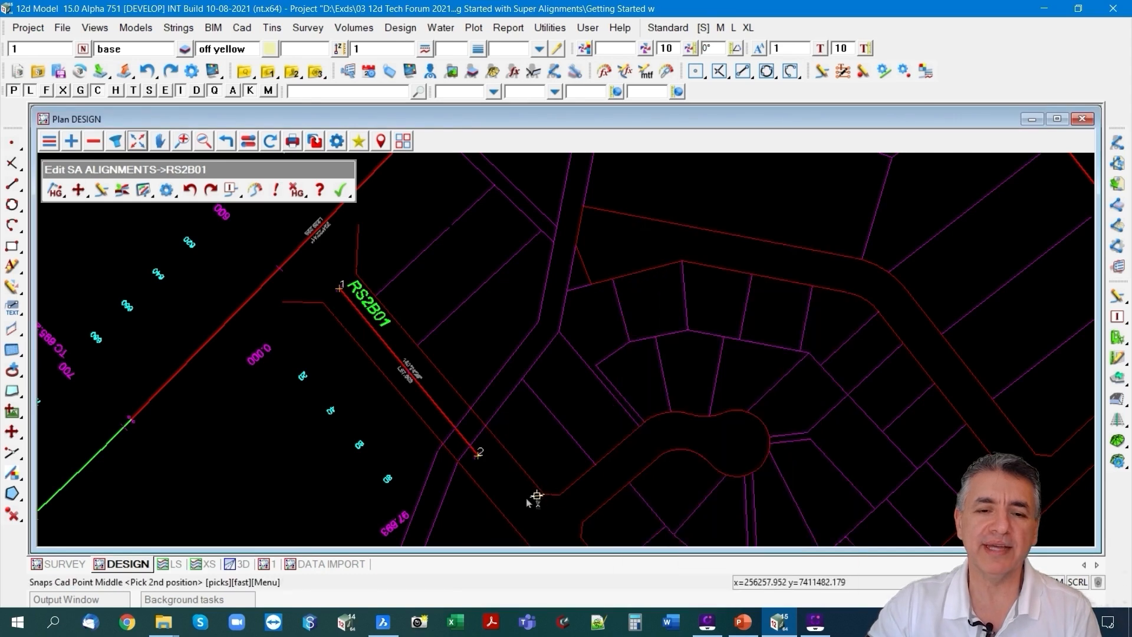
{"action": "left_click", "coordinate": [508, 517]}
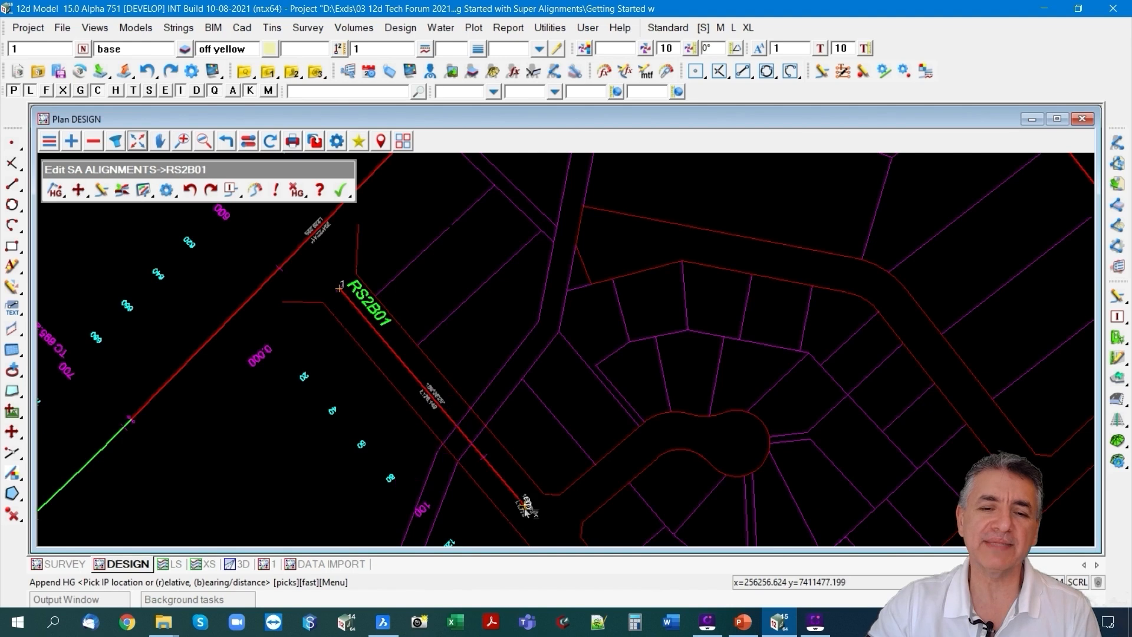
{"action": "left_click", "coordinate": [525, 504]}
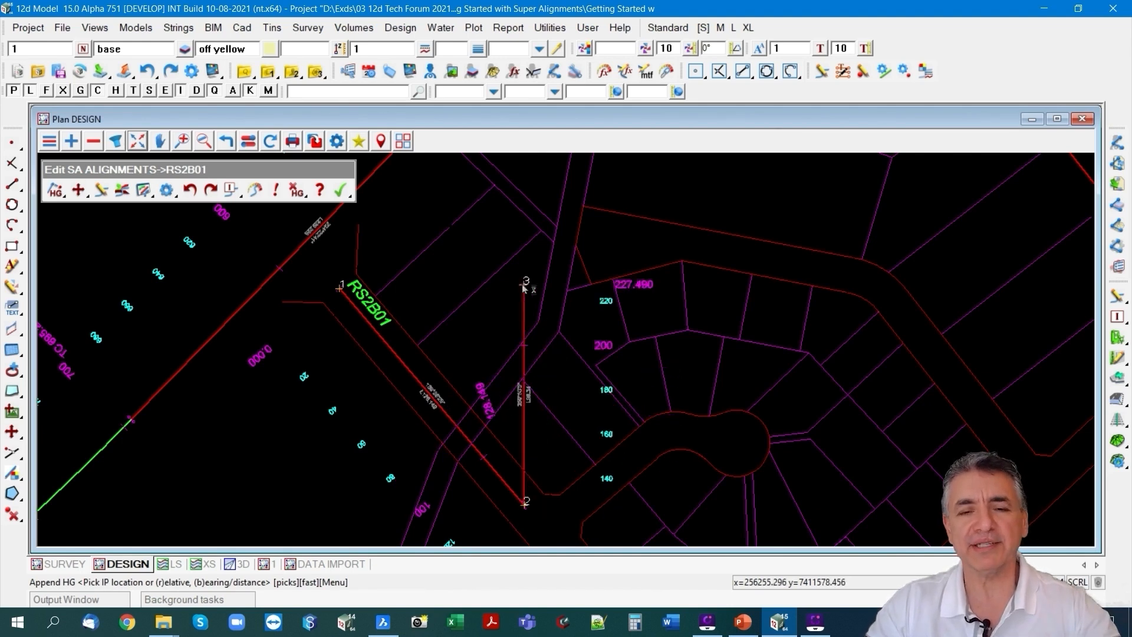
{"action": "scroll", "coordinate": [522, 284], "scroll_direction": "down", "scroll_amount": 1}
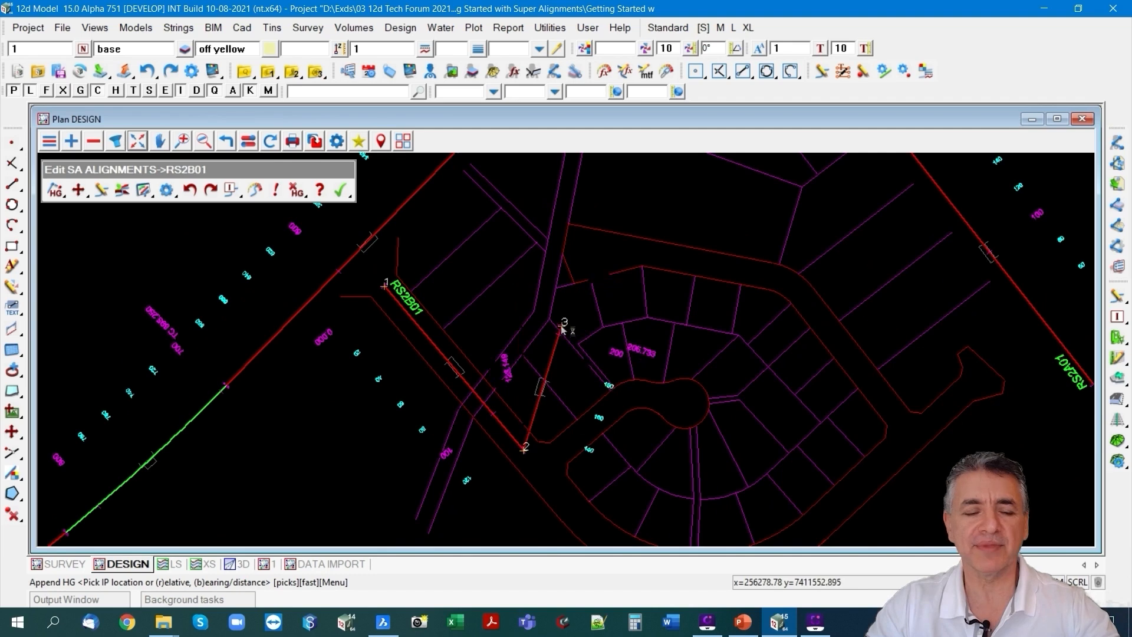
{"action": "key", "text": "Escape"}
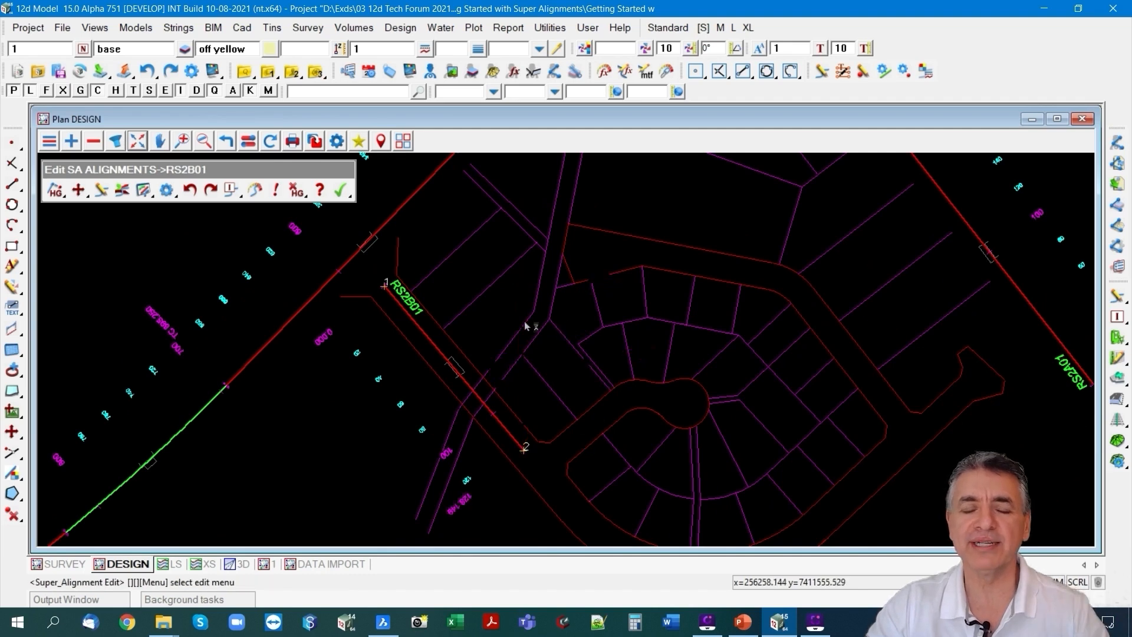
Draw a construction line about 20 m long square across the road from the lot corner where the outer curve ends.
{"action": "scroll", "coordinate": [494, 359], "scroll_direction": "up", "scroll_amount": 1}
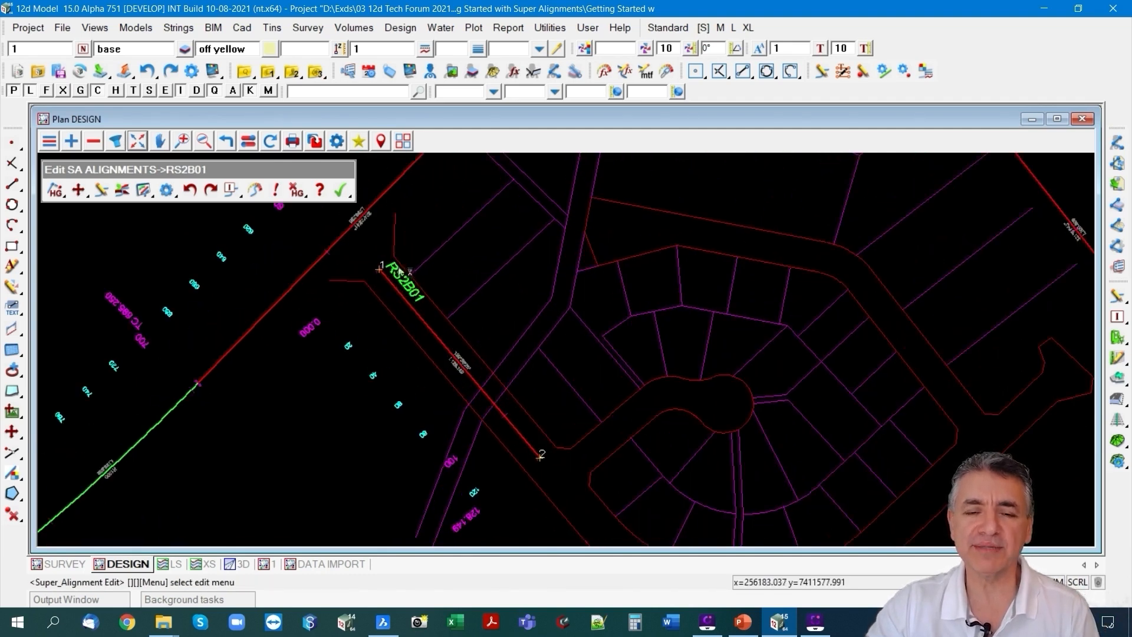
{"action": "scroll", "coordinate": [399, 271], "scroll_direction": "down", "scroll_amount": 2}
{"action": "scroll", "coordinate": [760, 419], "scroll_direction": "up", "scroll_amount": 2}
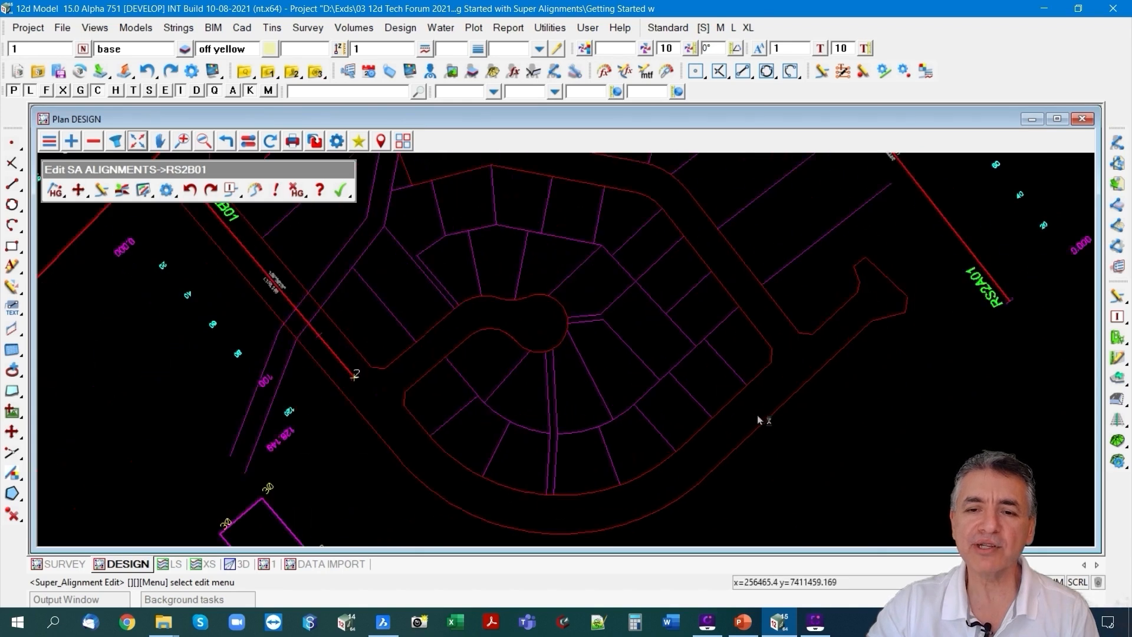
{"action": "scroll", "coordinate": [760, 419], "scroll_direction": "up", "scroll_amount": 1}
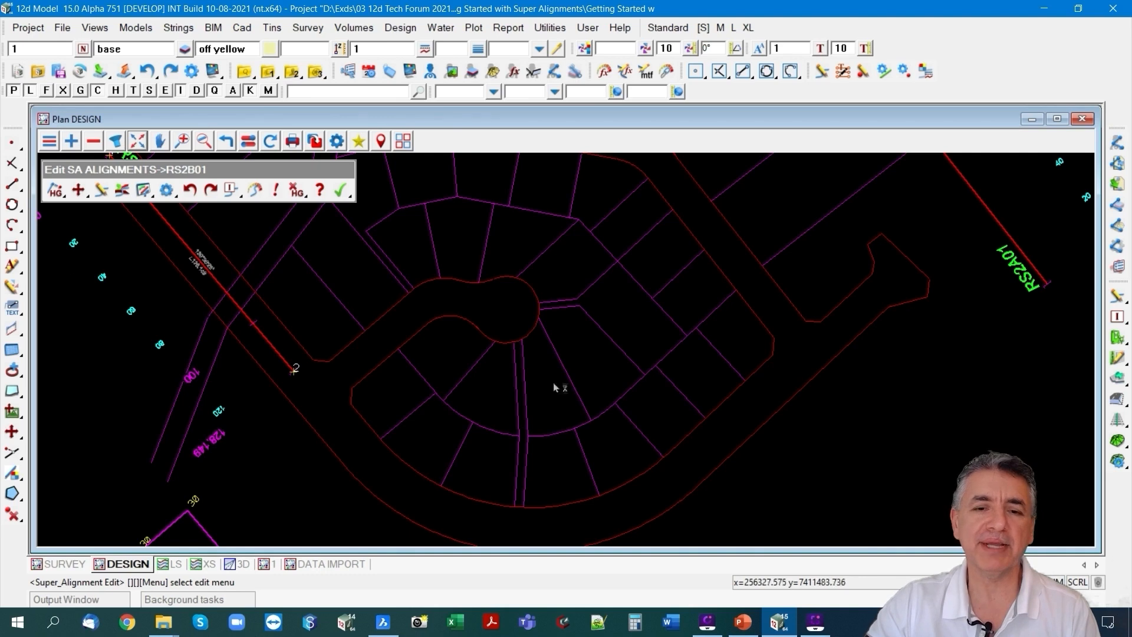
{"action": "left_click", "coordinate": [12, 184]}
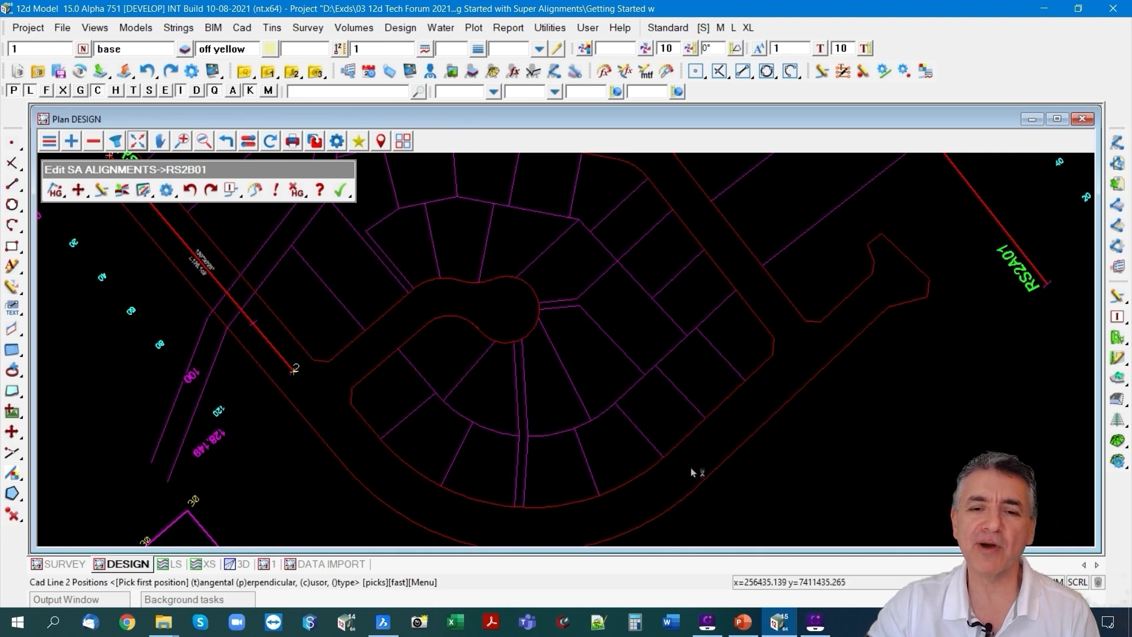
{"action": "left_click", "coordinate": [667, 465]}
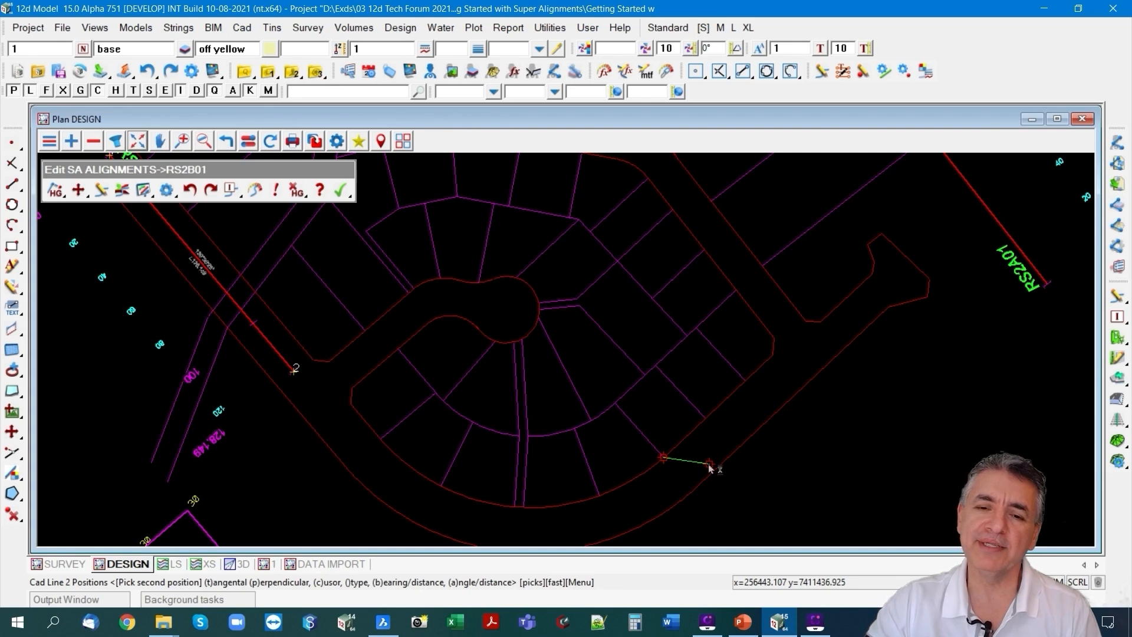
{"action": "left_click", "coordinate": [710, 466]}
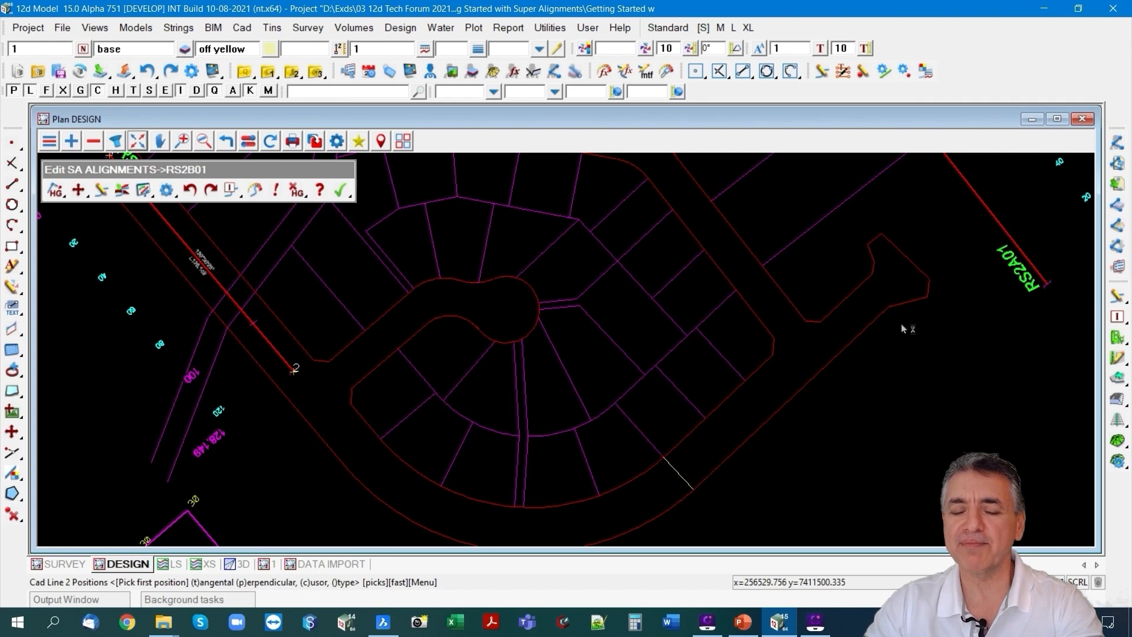
Draw a second construction line across the road between the two boundary corners at the neck of the turning head.
{"action": "left_click", "coordinate": [859, 329]}
{"action": "middle_click", "coordinate": [861, 331]}
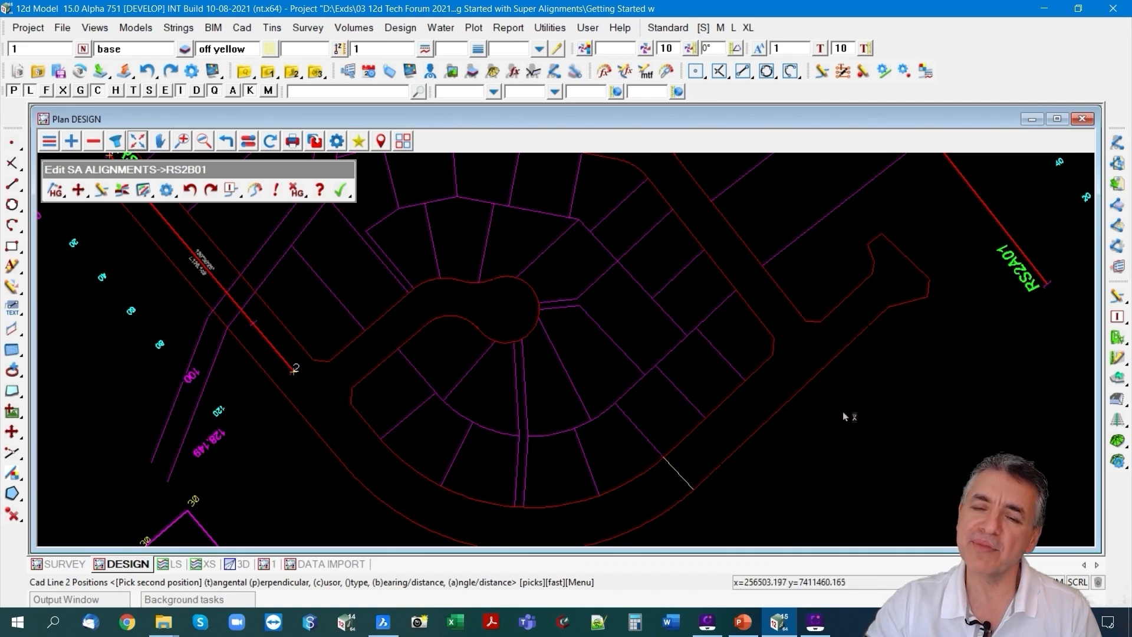
{"action": "middle_click", "coordinate": [893, 301]}
{"action": "left_click", "coordinate": [874, 279]}
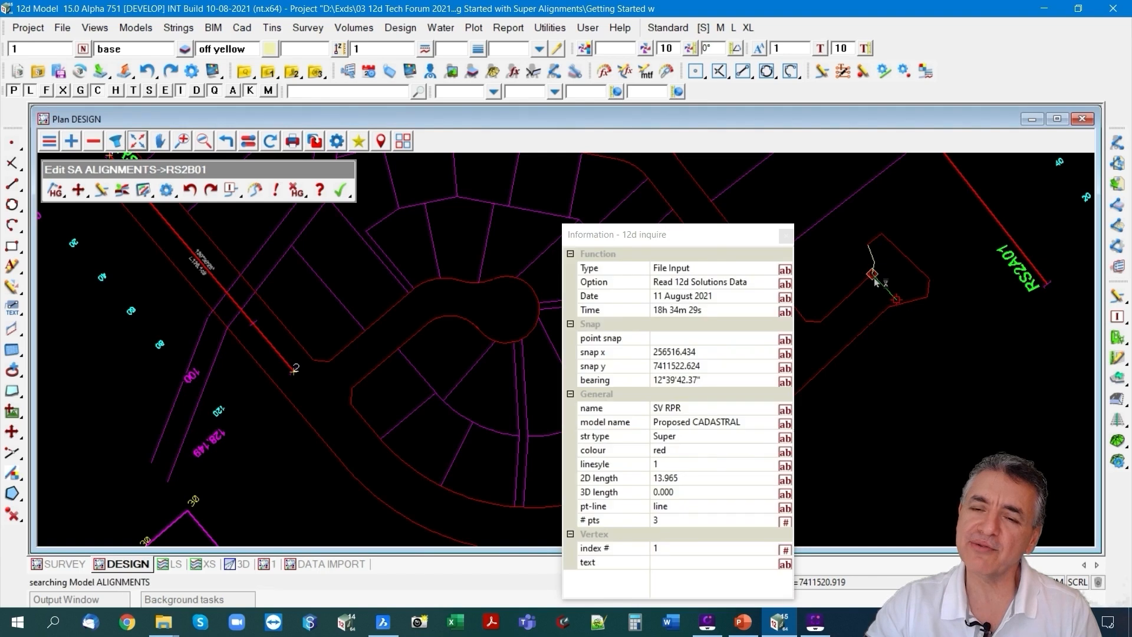
{"action": "middle_click", "coordinate": [875, 280]}
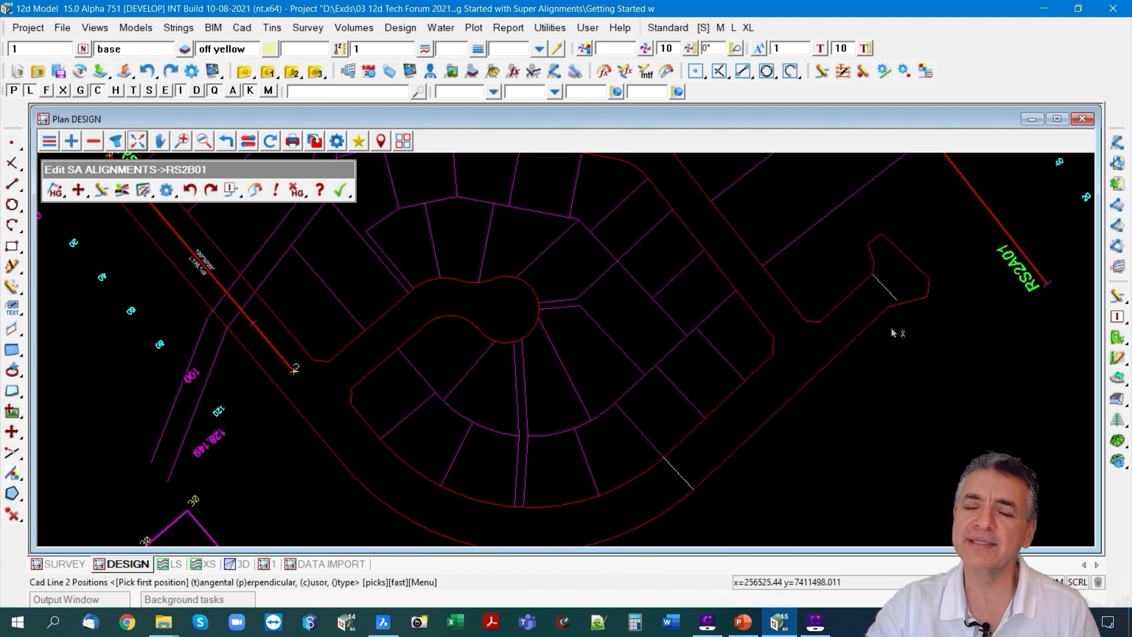
{"action": "scroll", "coordinate": [896, 329], "scroll_direction": "down", "scroll_amount": 1}
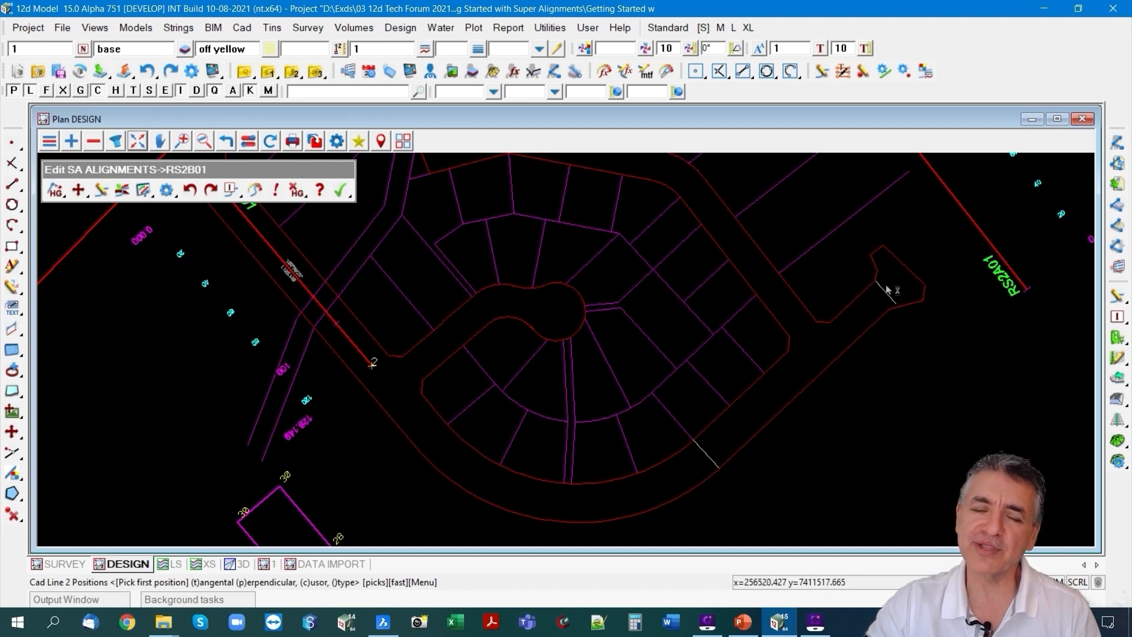
Resume appending horizontal geometry from RS2B01's second IP and place the third IP with the Mid-segment snap on the first construction line.
{"action": "left_click", "coordinate": [56, 190]}
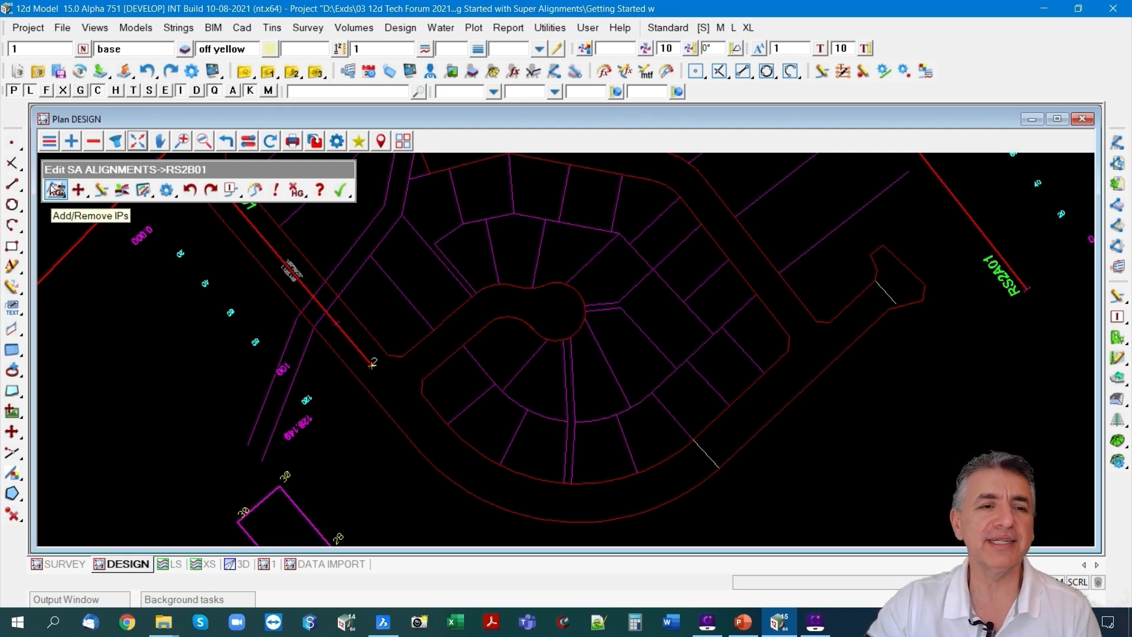
{"action": "left_click", "coordinate": [56, 189]}
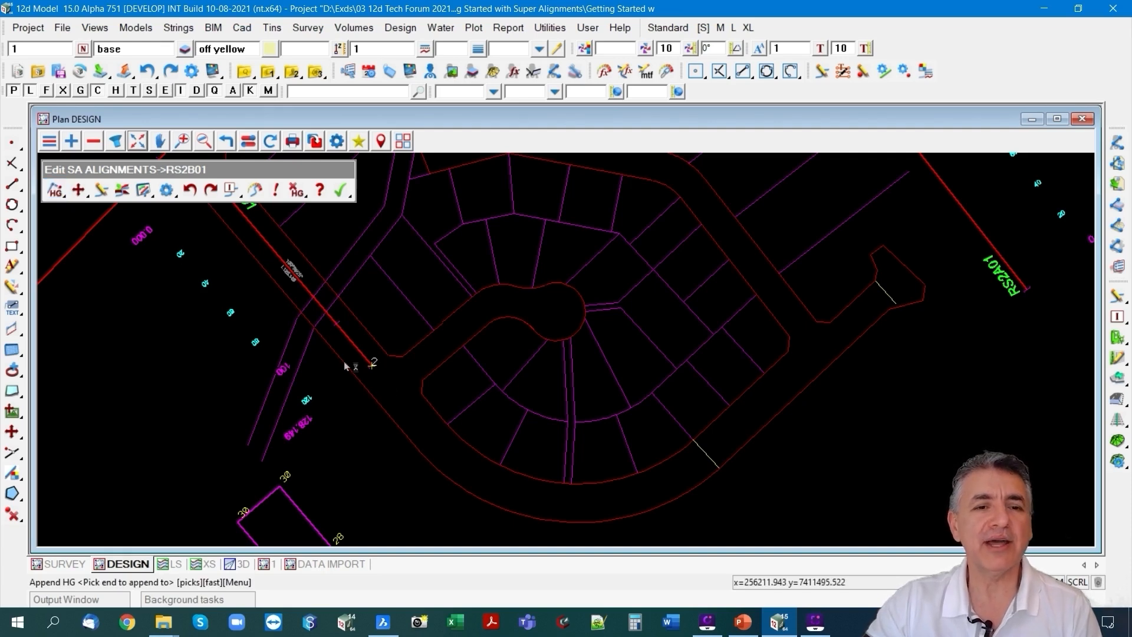
{"action": "left_click", "coordinate": [371, 364]}
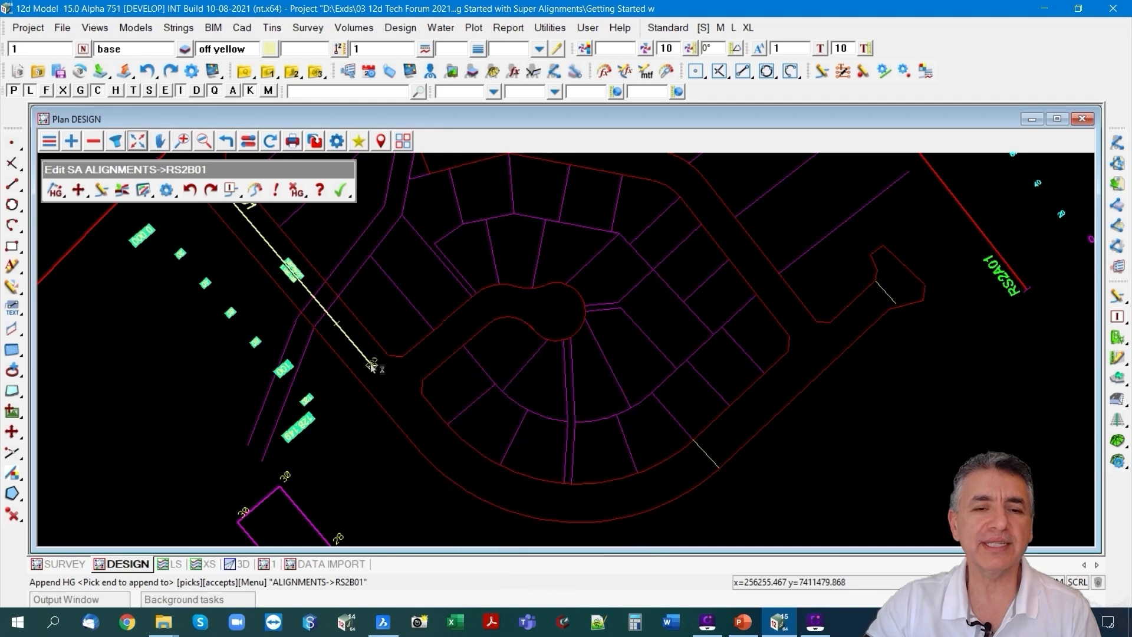
{"action": "middle_click", "coordinate": [371, 364]}
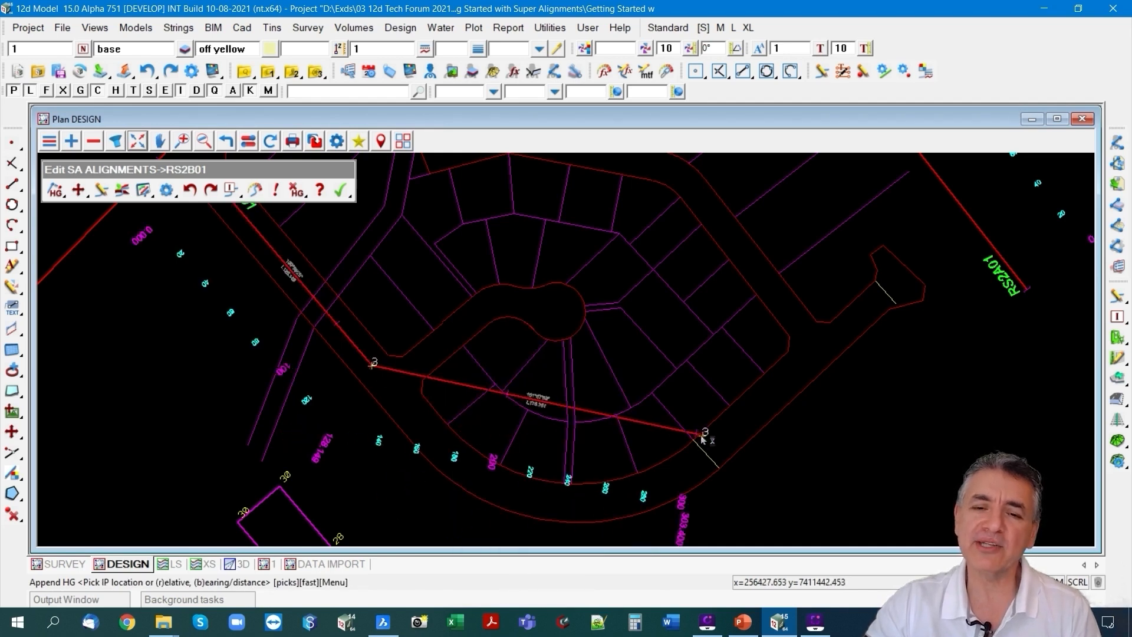
{"action": "right_click", "coordinate": [640, 374]}
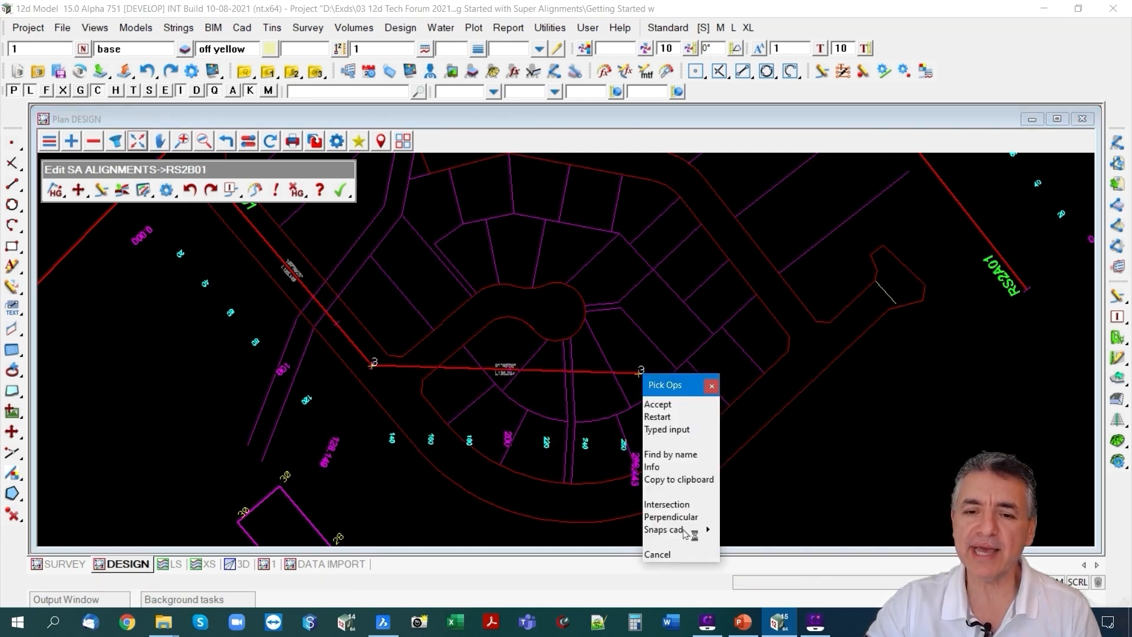
{"action": "mouse_move", "coordinate": [709, 530]}
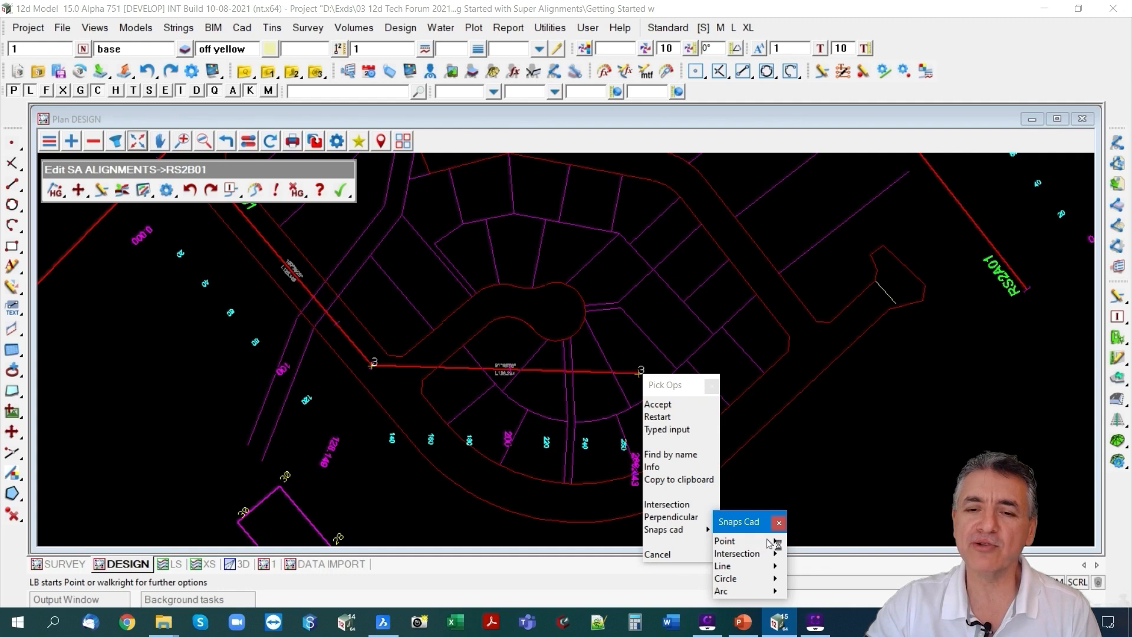
{"action": "mouse_move", "coordinate": [777, 543]}
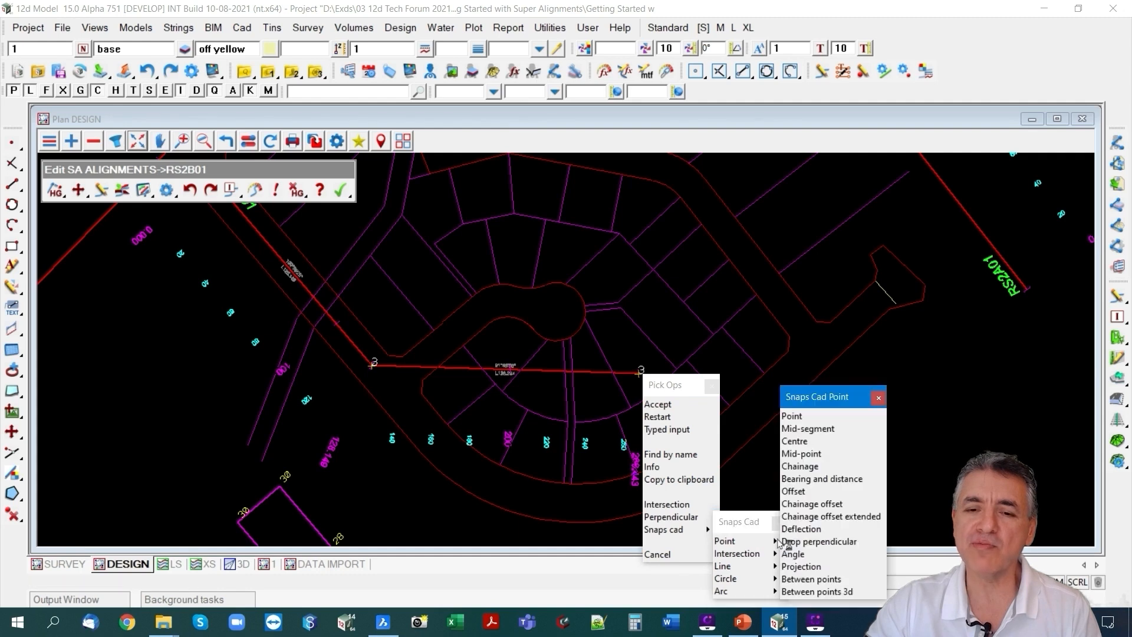
{"action": "left_click", "coordinate": [805, 435]}
{"action": "scroll", "coordinate": [719, 485], "scroll_direction": "up", "scroll_amount": 2}
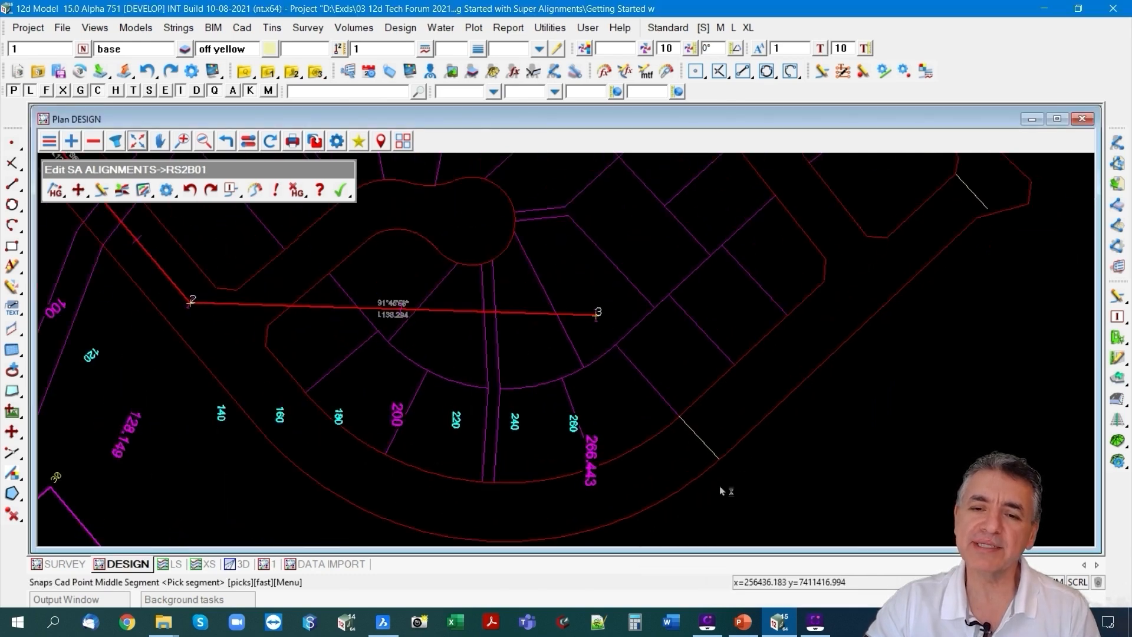
{"action": "left_click", "coordinate": [712, 451]}
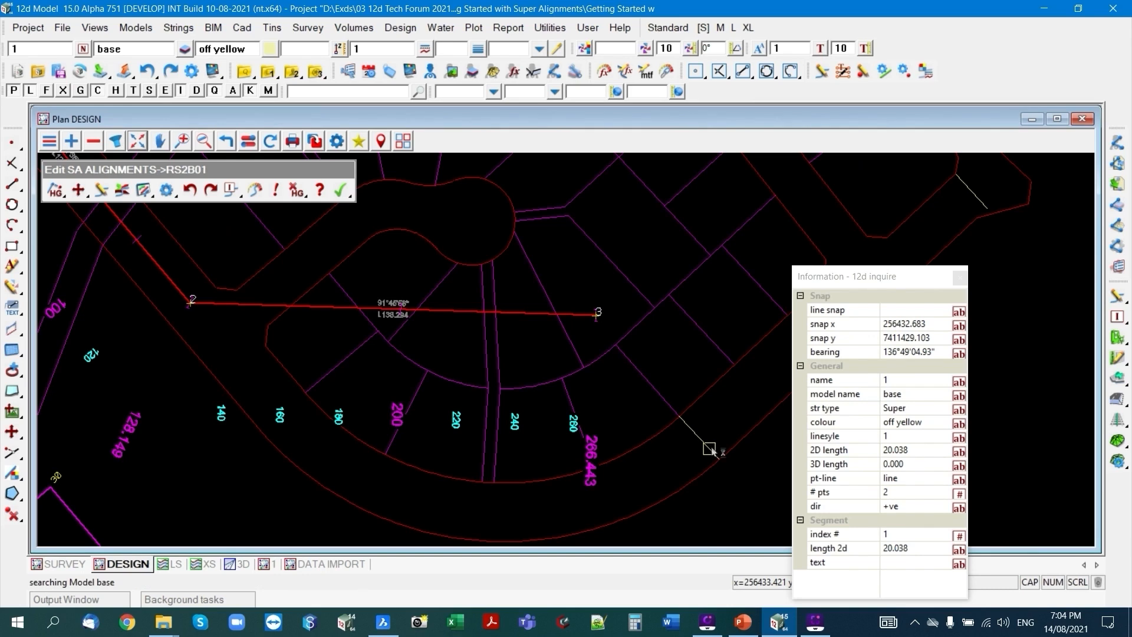
{"action": "left_click", "coordinate": [712, 450]}
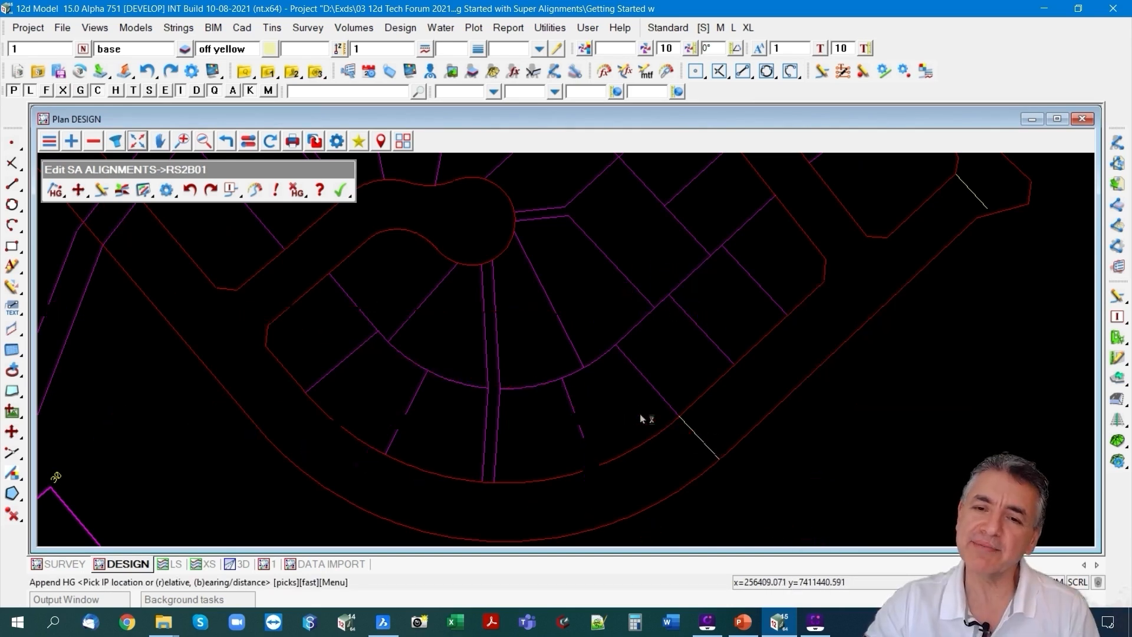
Place the fourth IP with the Mid-segment snap on the construction line at the turning head's neck, and end appending.
{"action": "scroll", "coordinate": [645, 408], "scroll_direction": "down", "scroll_amount": 2}
{"action": "right_click", "coordinate": [837, 287]}
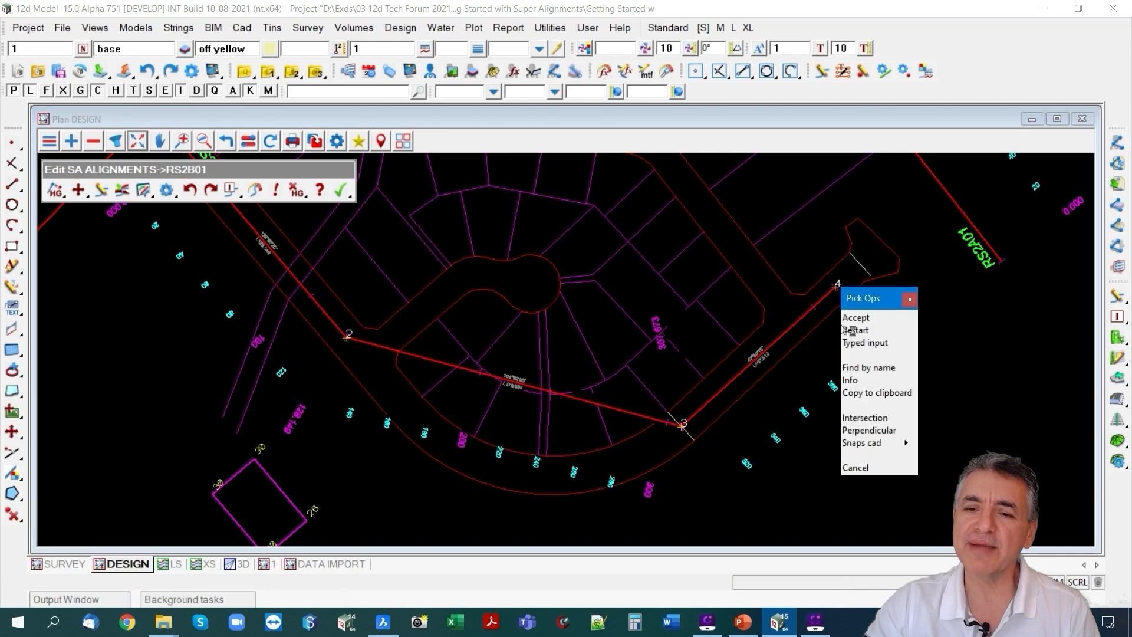
{"action": "mouse_move", "coordinate": [871, 444]}
{"action": "mouse_move", "coordinate": [923, 466]}
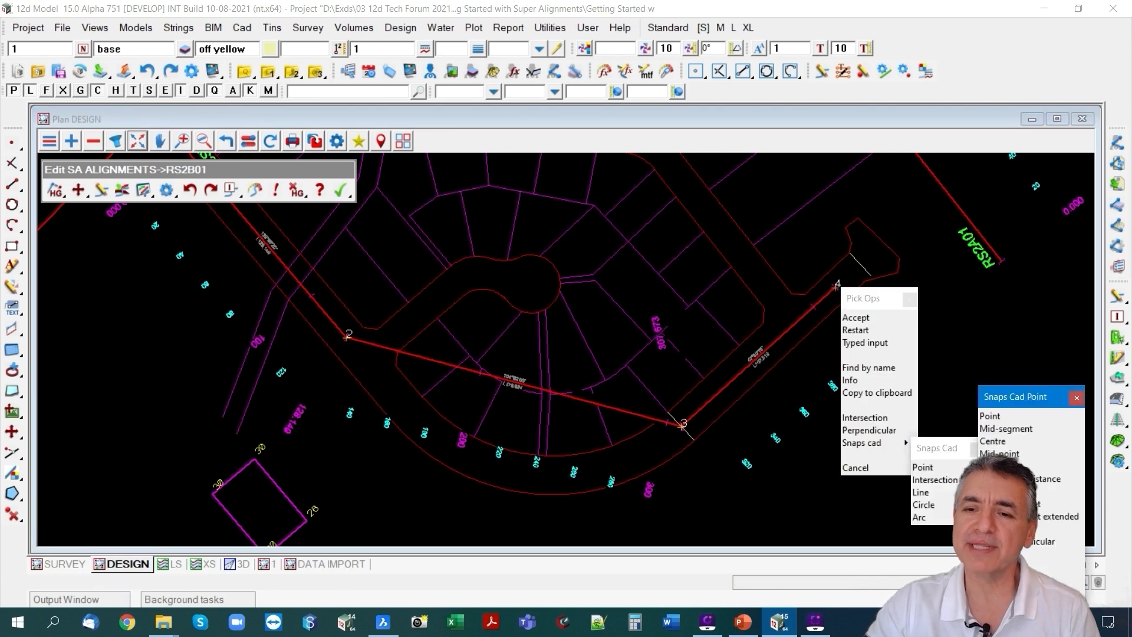
{"action": "left_click", "coordinate": [1009, 429]}
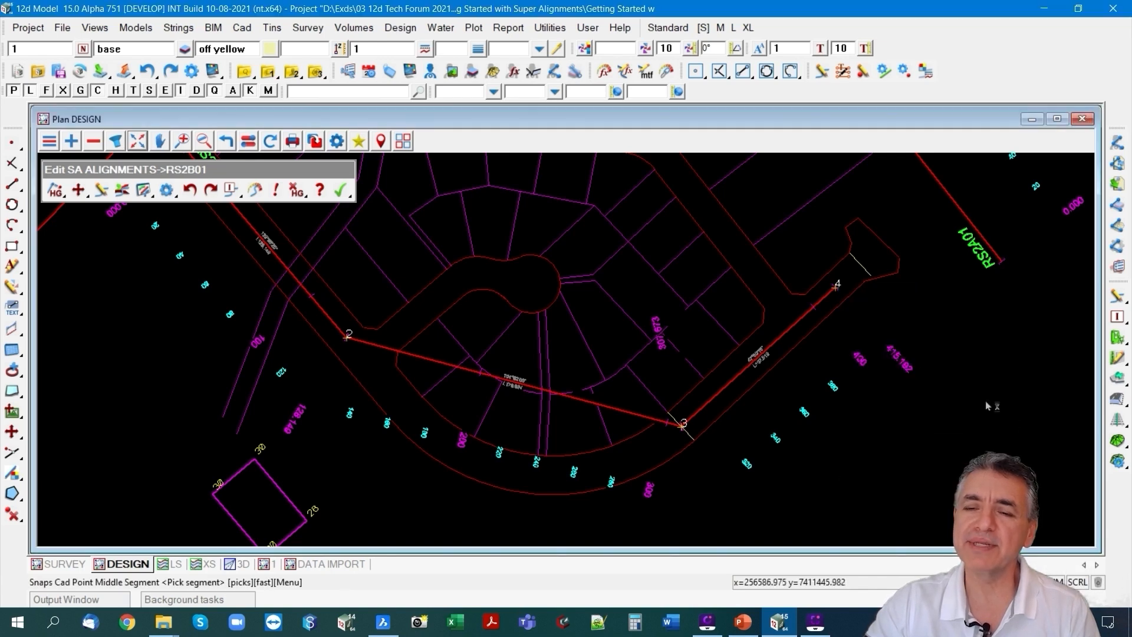
{"action": "left_click", "coordinate": [864, 269]}
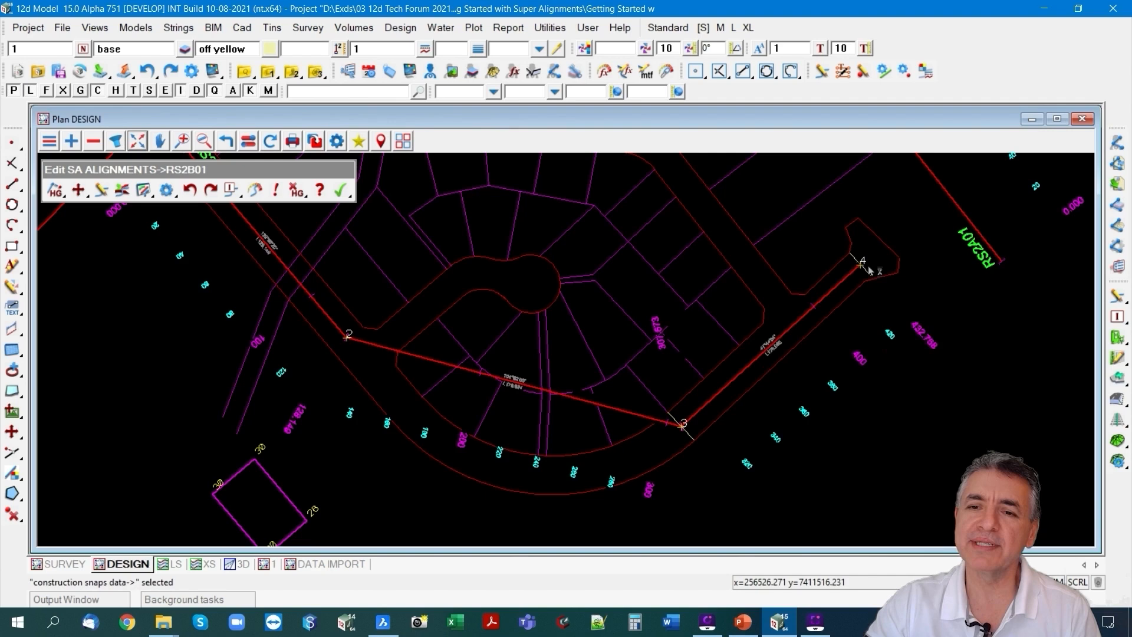
{"action": "left_click", "coordinate": [915, 338]}
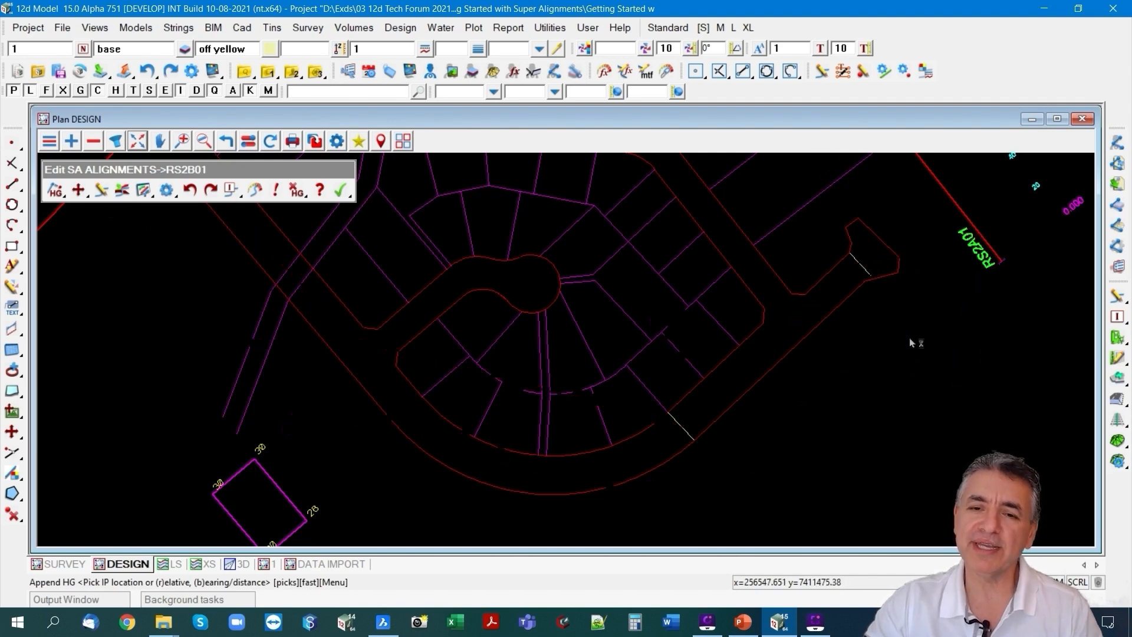
{"action": "key", "text": "Escape"}
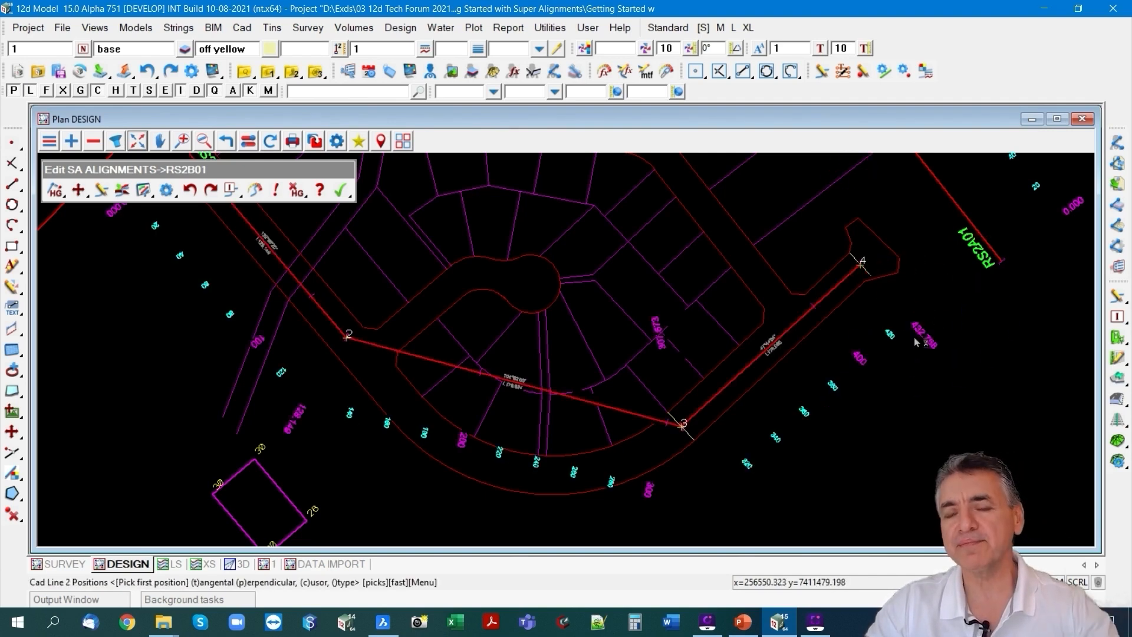
Insert a new IP on RS2B01's segment between IPs 2 and 3 and carry it outward toward the outside of the bend.
{"action": "scroll", "coordinate": [702, 332], "scroll_direction": "down", "scroll_amount": 3}
{"action": "scroll", "coordinate": [704, 380], "scroll_direction": "down", "scroll_amount": 1}
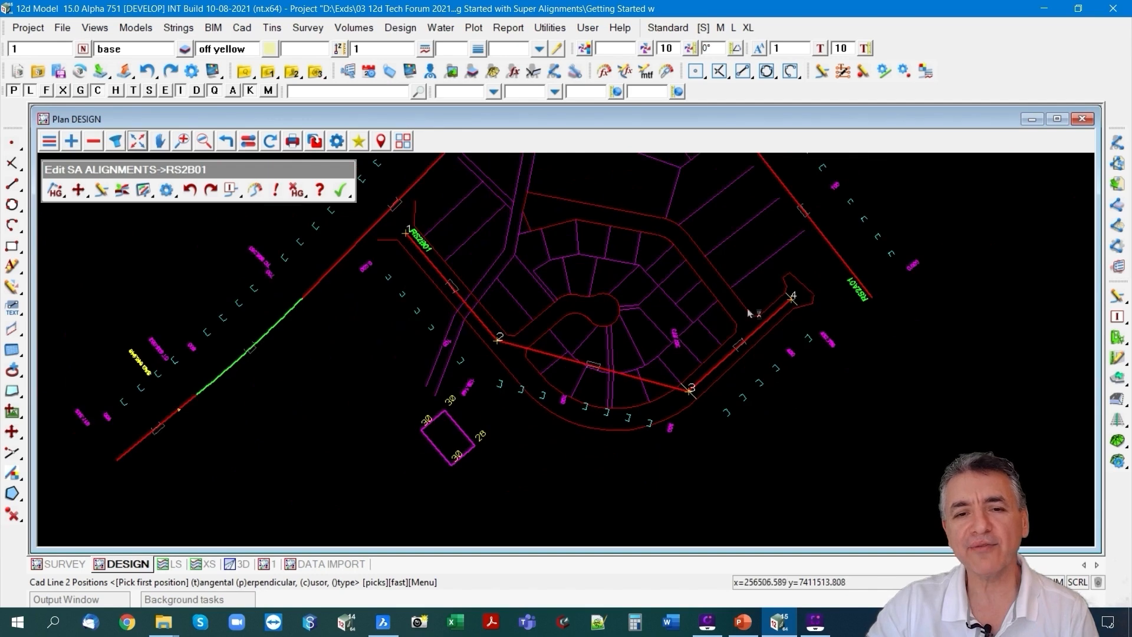
{"action": "scroll", "coordinate": [435, 243], "scroll_direction": "up", "scroll_amount": 1}
{"action": "scroll", "coordinate": [411, 297], "scroll_direction": "up", "scroll_amount": 1}
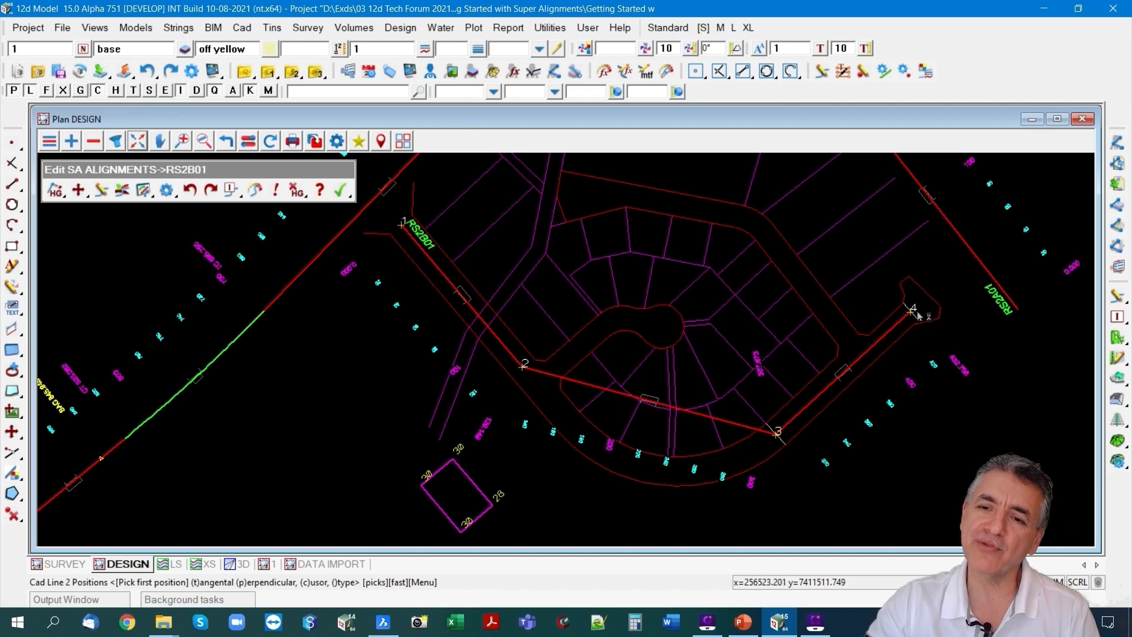
{"action": "left_click", "coordinate": [54, 190]}
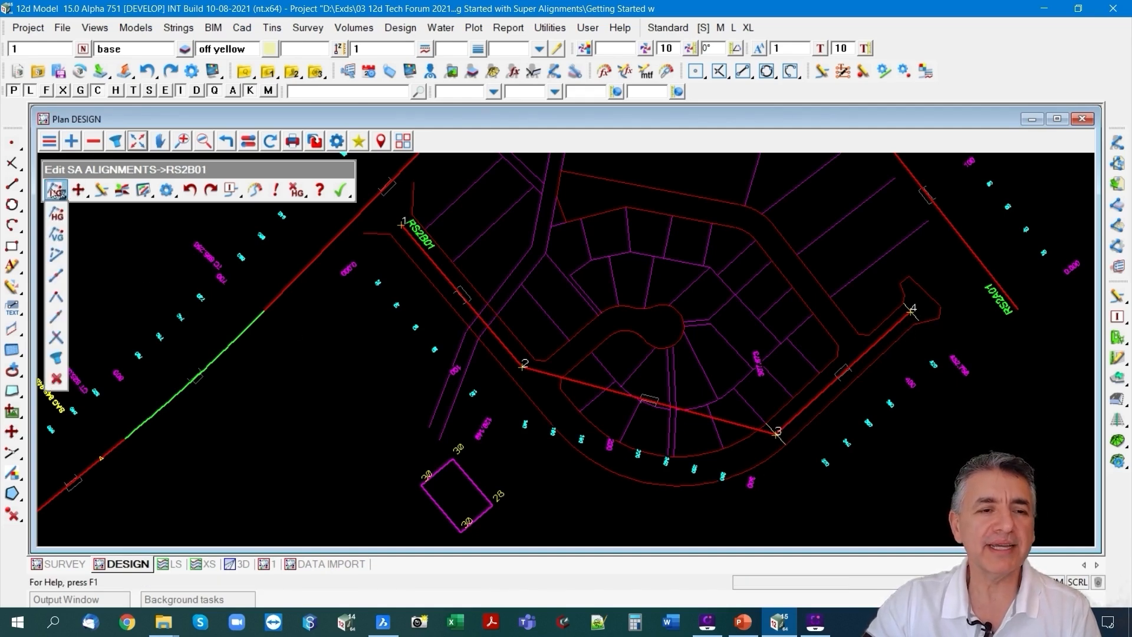
{"action": "left_click", "coordinate": [57, 255]}
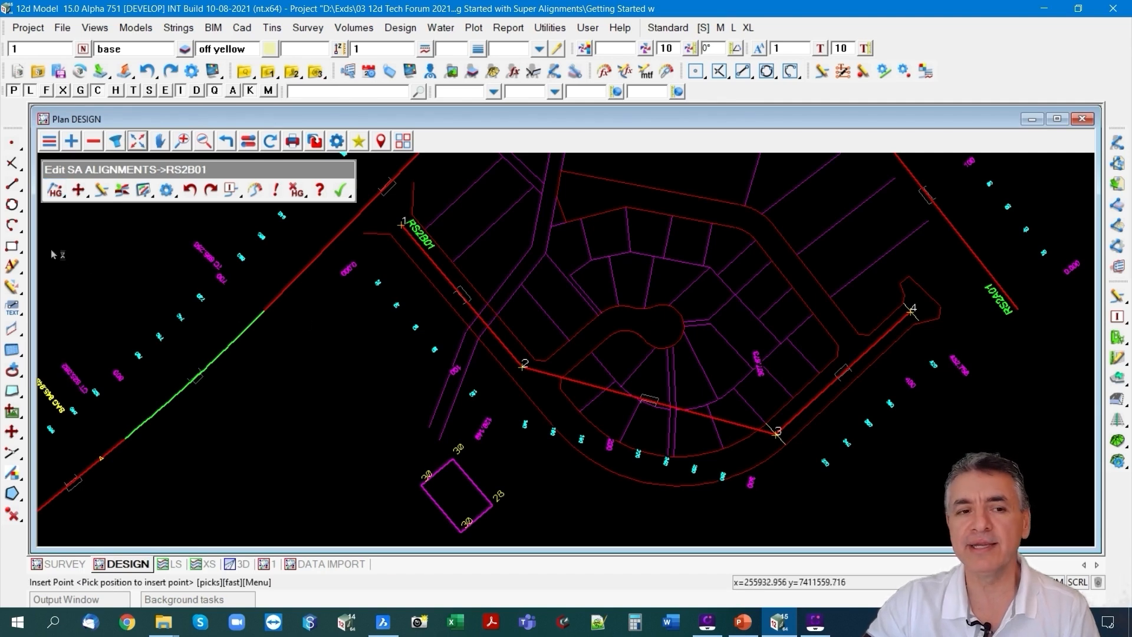
{"action": "left_click", "coordinate": [644, 401]}
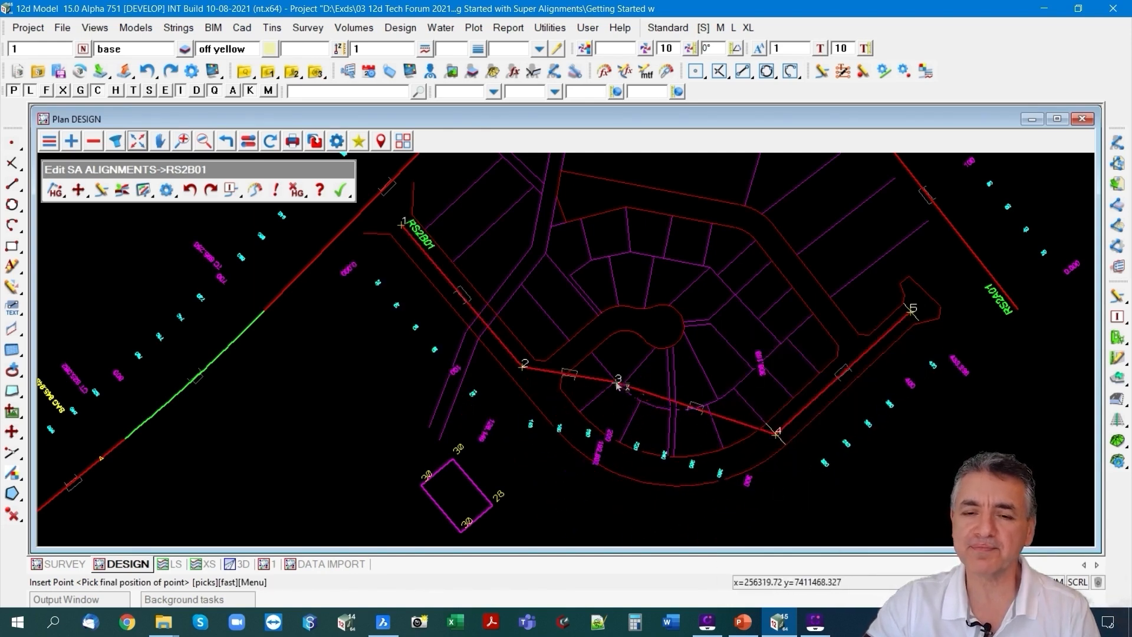
{"action": "scroll", "coordinate": [616, 386], "scroll_direction": "down", "scroll_amount": 1}
{"action": "scroll", "coordinate": [627, 471], "scroll_direction": "up", "scroll_amount": 2}
{"action": "scroll", "coordinate": [631, 483], "scroll_direction": "up", "scroll_amount": 1}
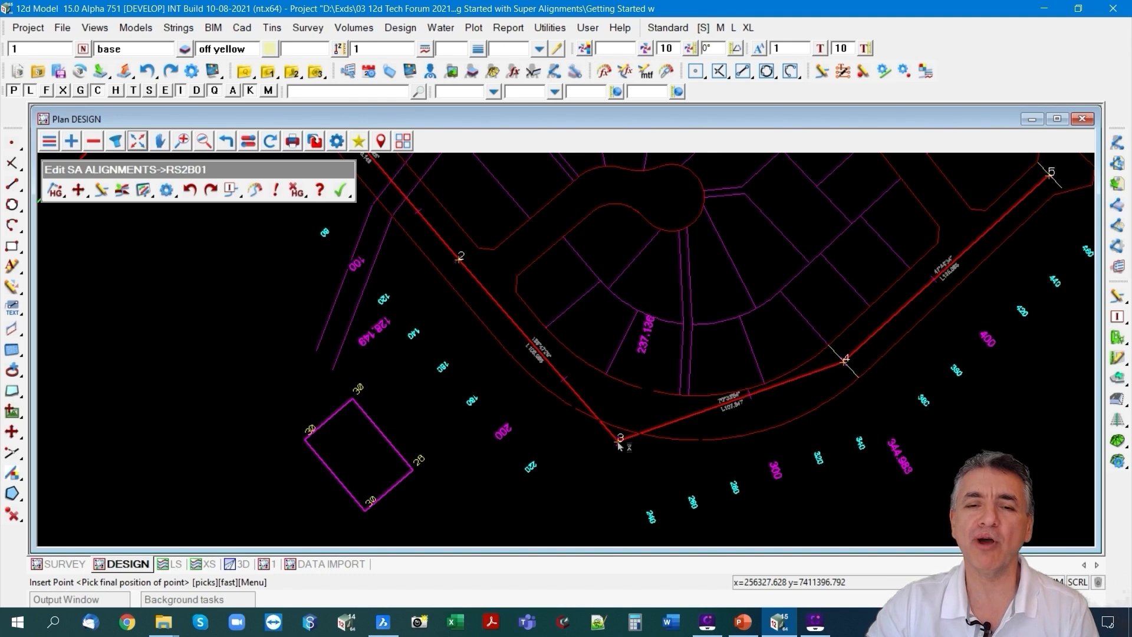
{"action": "left_click", "coordinate": [619, 445]}
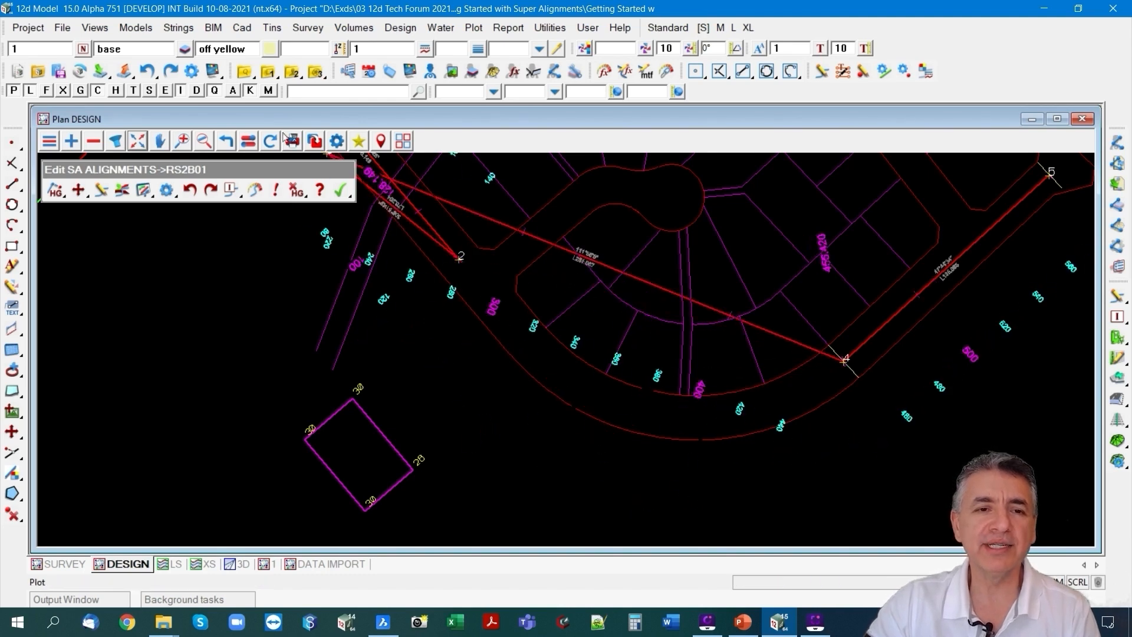
Turn on the grid in the DESIGN plan view.
{"action": "left_click", "coordinate": [244, 140]}
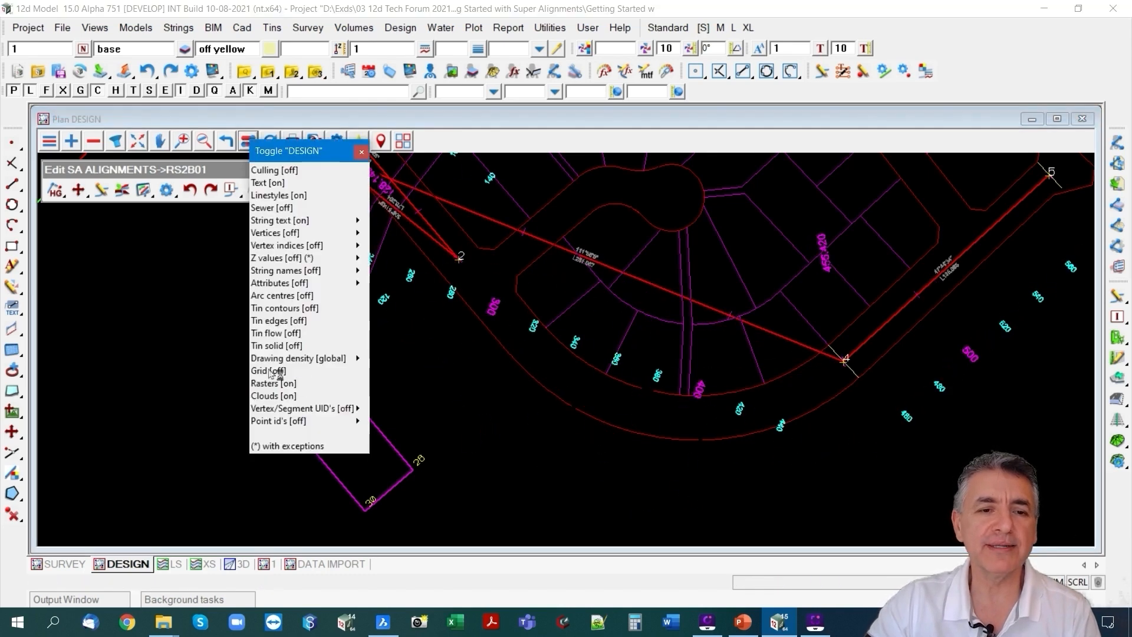
{"action": "left_click", "coordinate": [277, 370]}
{"action": "scroll", "coordinate": [665, 357], "scroll_direction": "down", "scroll_amount": 1}
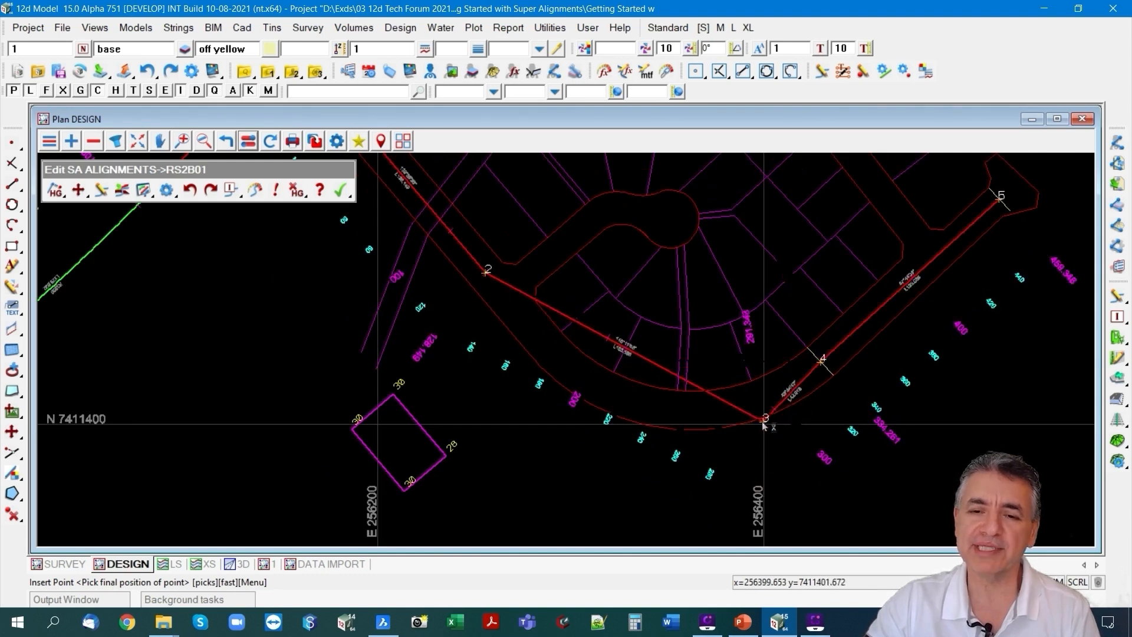
{"action": "left_click", "coordinate": [764, 419]}
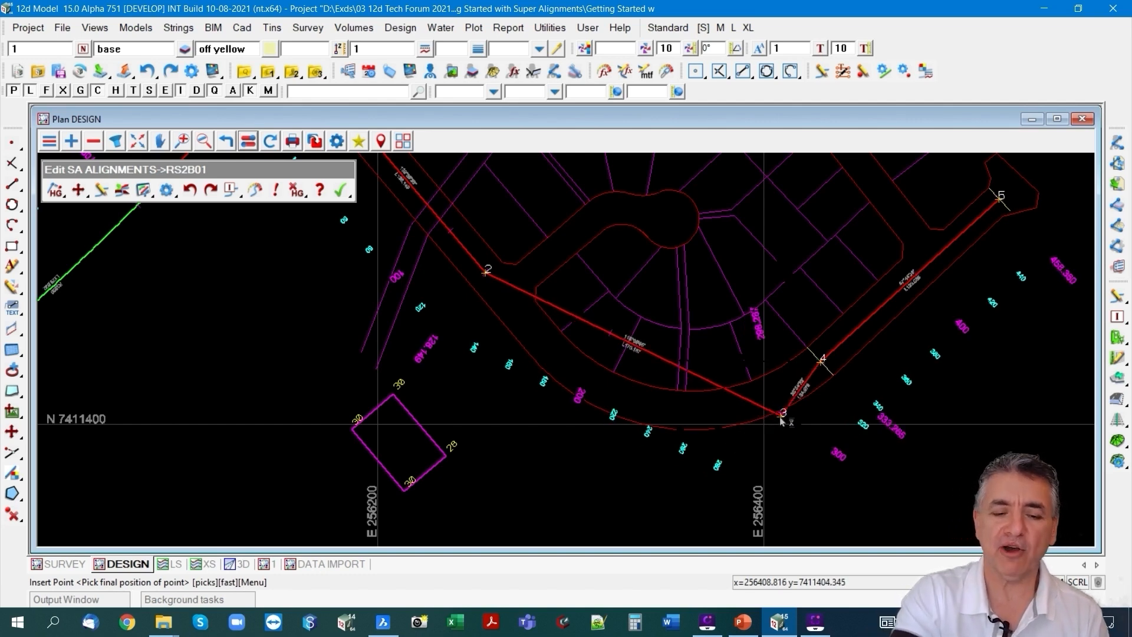
{"action": "key", "text": "space"}
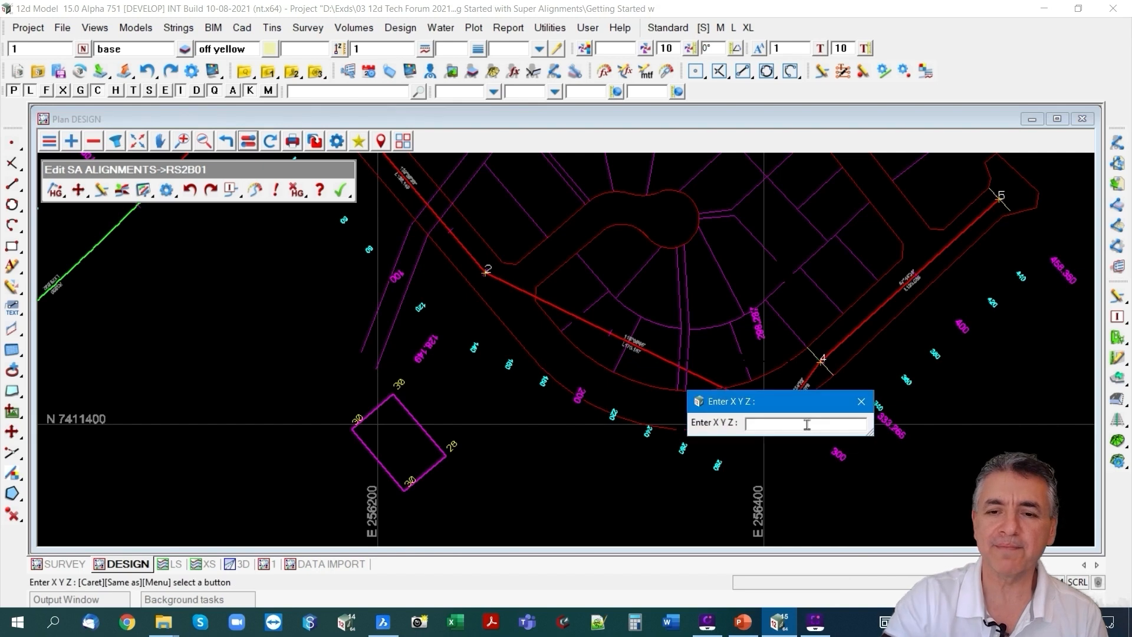
{"action": "left_click_drag", "start_coordinate": [785, 404], "coordinate": [758, 365]}
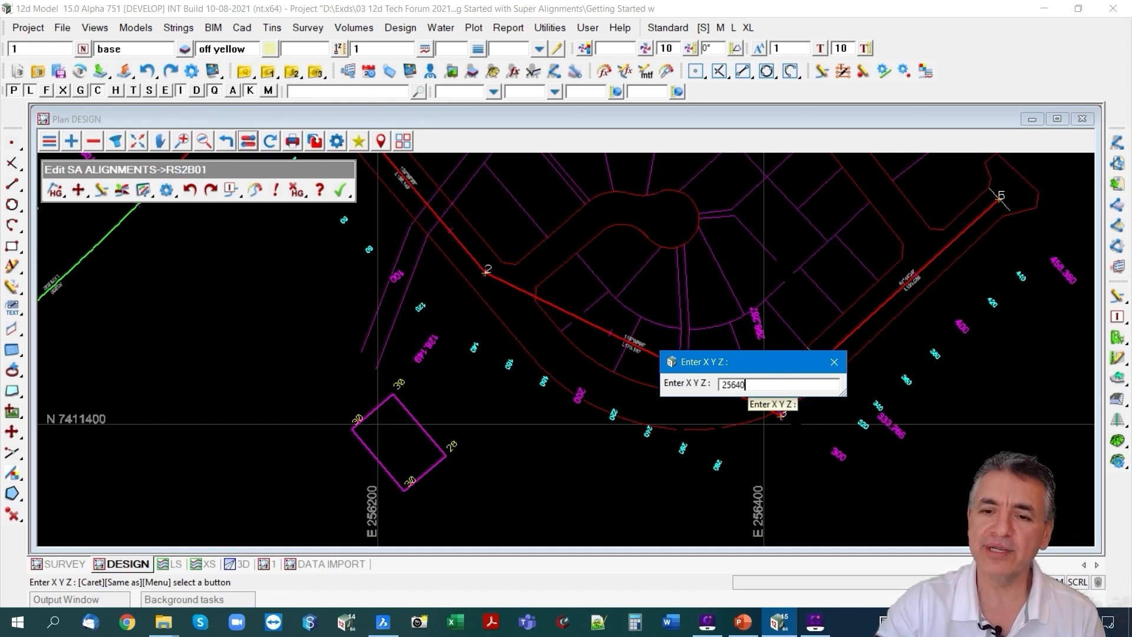
{"action": "type", "text": "0 7"}
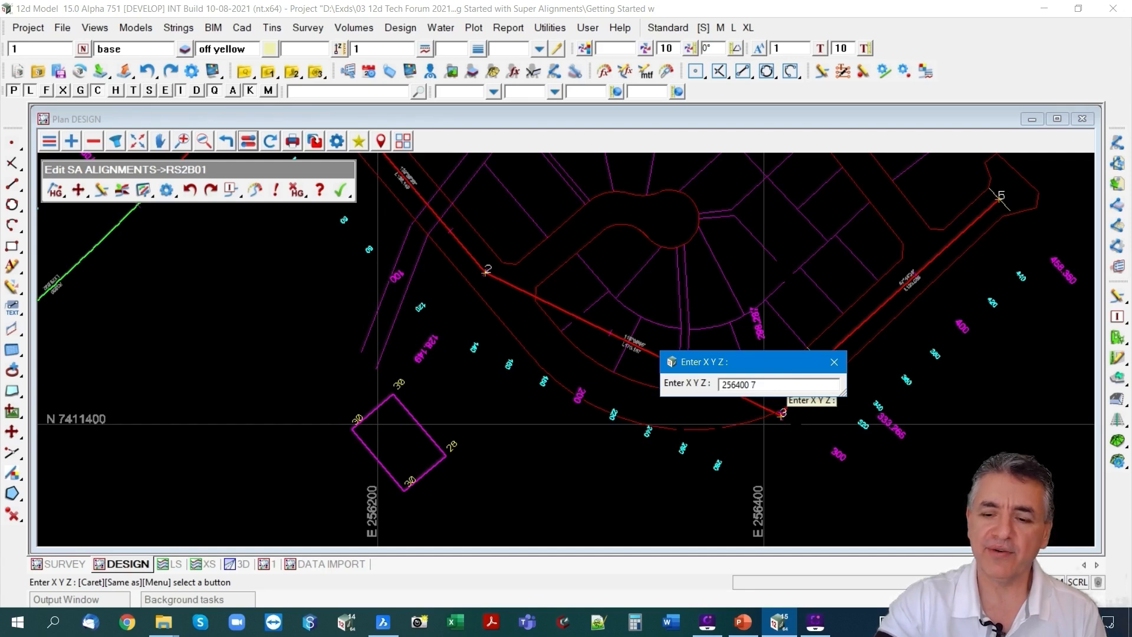
{"action": "type", "text": "411400"}
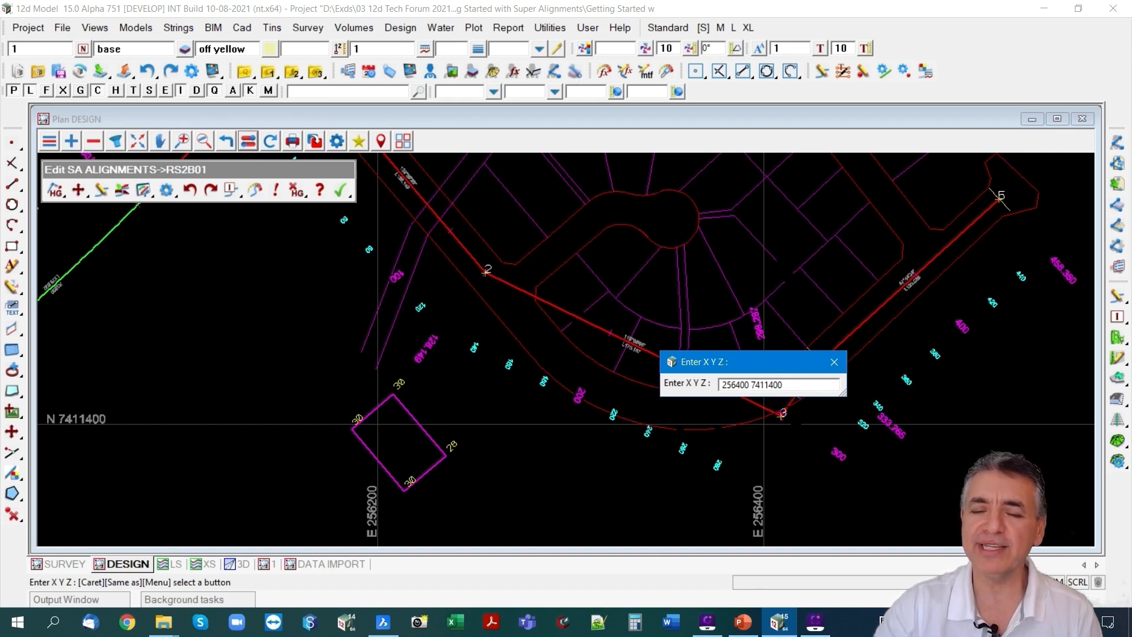
{"action": "key", "text": "Return"}
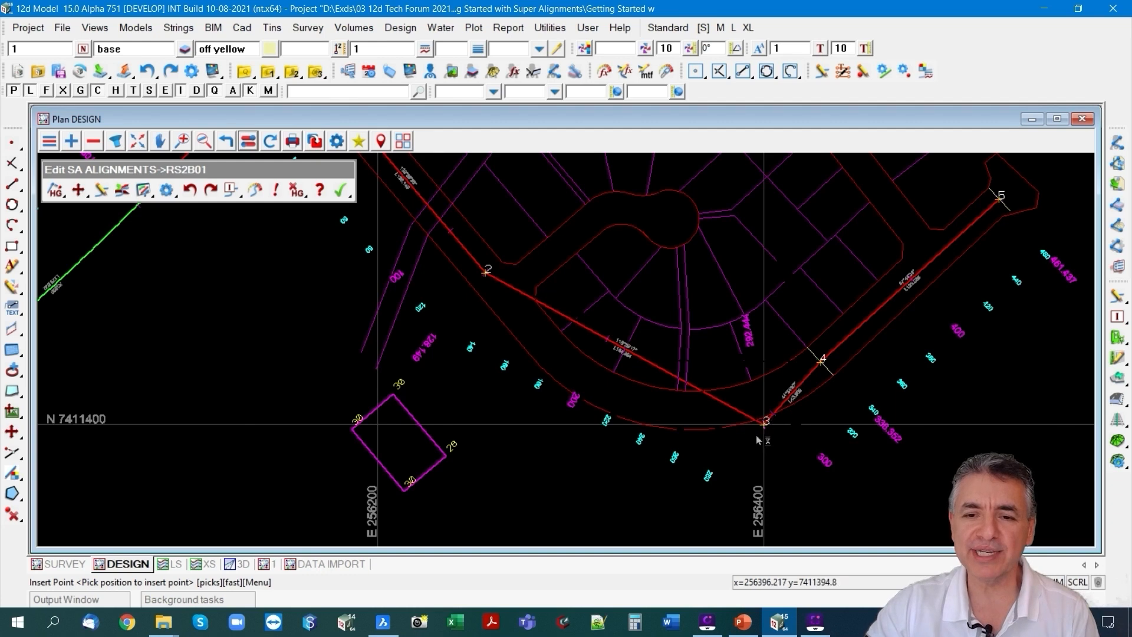
Move IP 3 to the Intersection of RS2B01's first segment and its last segment between IPs 4 and 5.
{"action": "scroll", "coordinate": [770, 443], "scroll_direction": "up", "scroll_amount": 2}
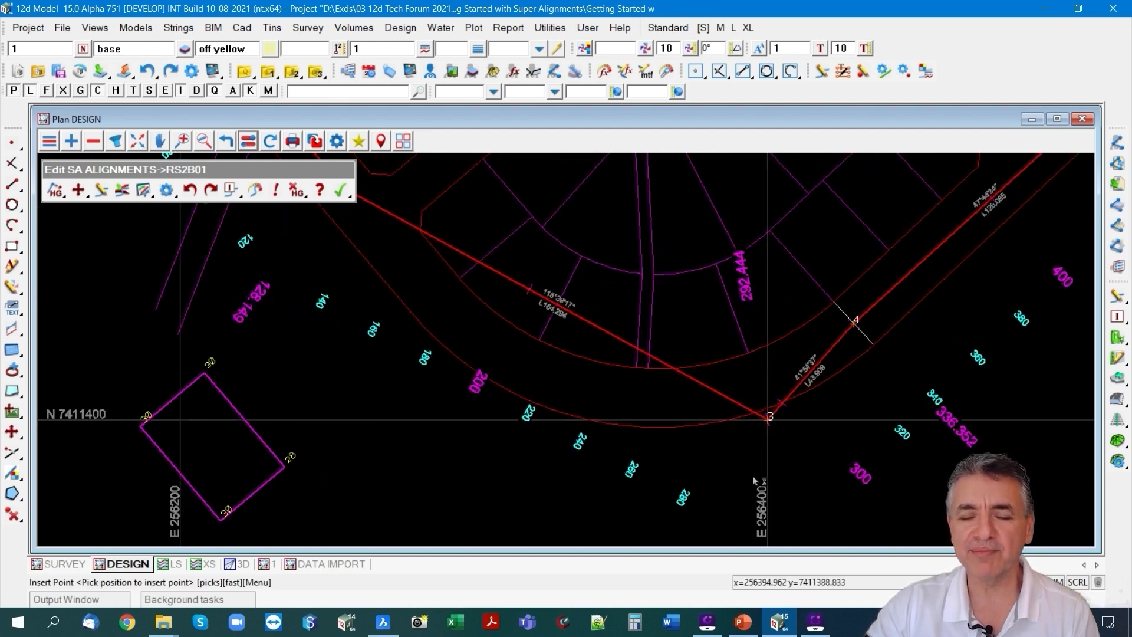
{"action": "scroll", "coordinate": [770, 436], "scroll_direction": "down", "scroll_amount": 1}
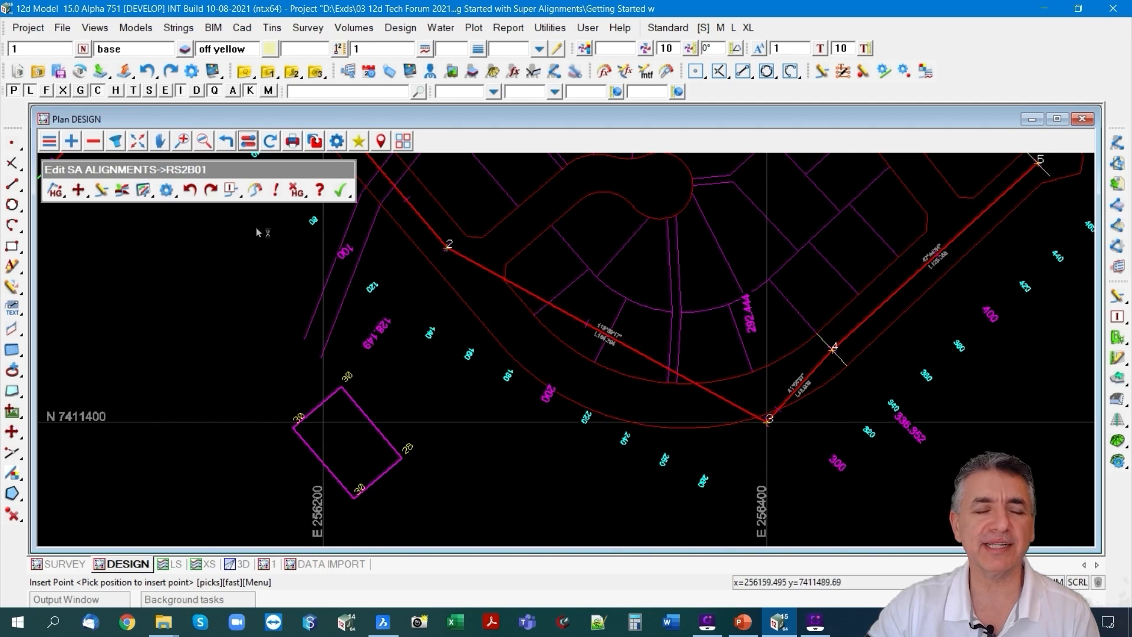
{"action": "left_click", "coordinate": [77, 189]}
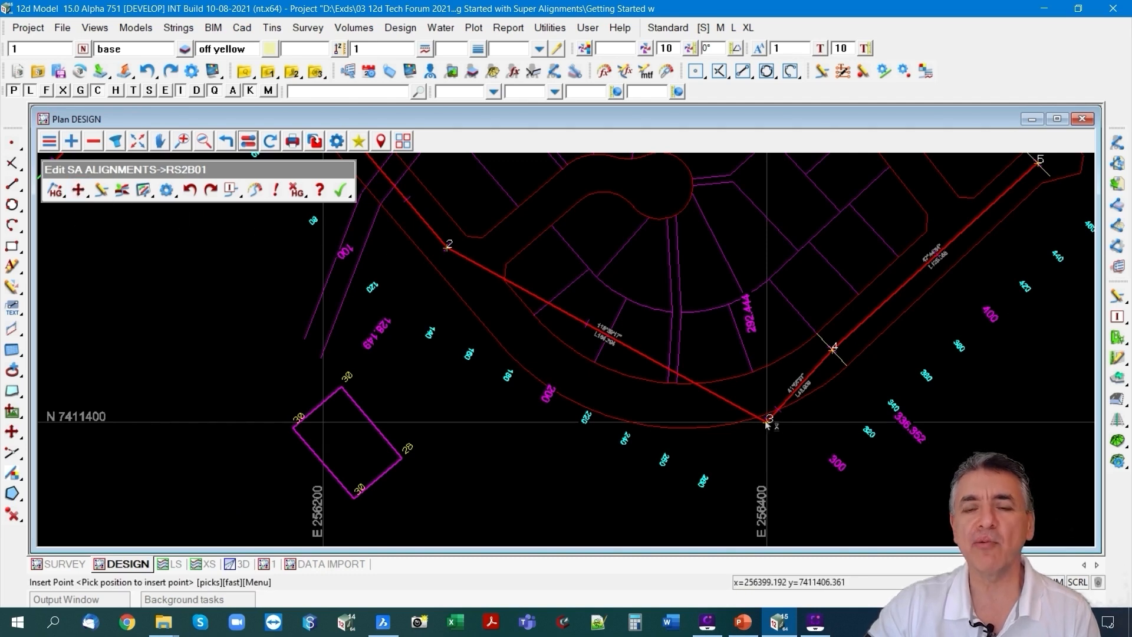
{"action": "left_click", "coordinate": [77, 189]}
{"action": "left_click", "coordinate": [766, 426]}
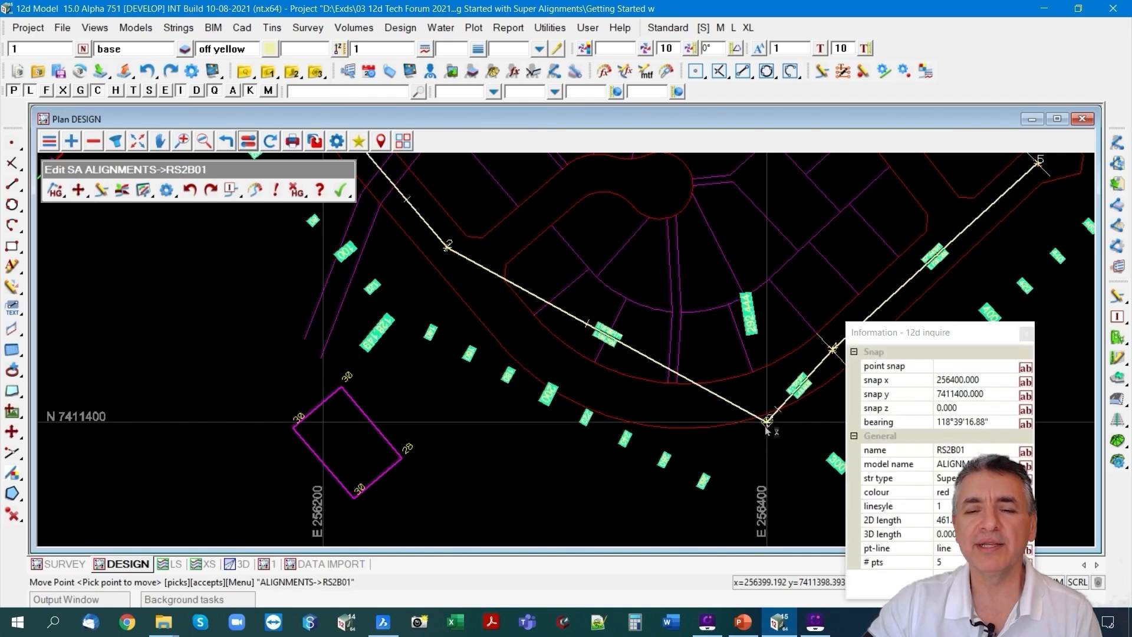
{"action": "scroll", "coordinate": [626, 460], "scroll_direction": "down", "scroll_amount": 2}
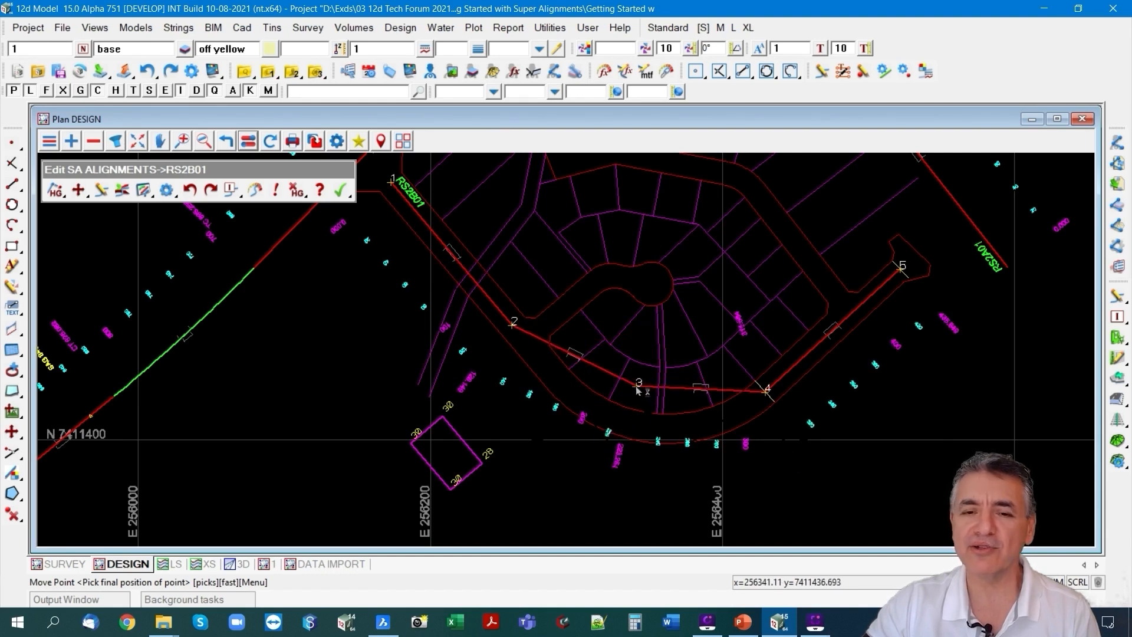
{"action": "right_click", "coordinate": [637, 390]}
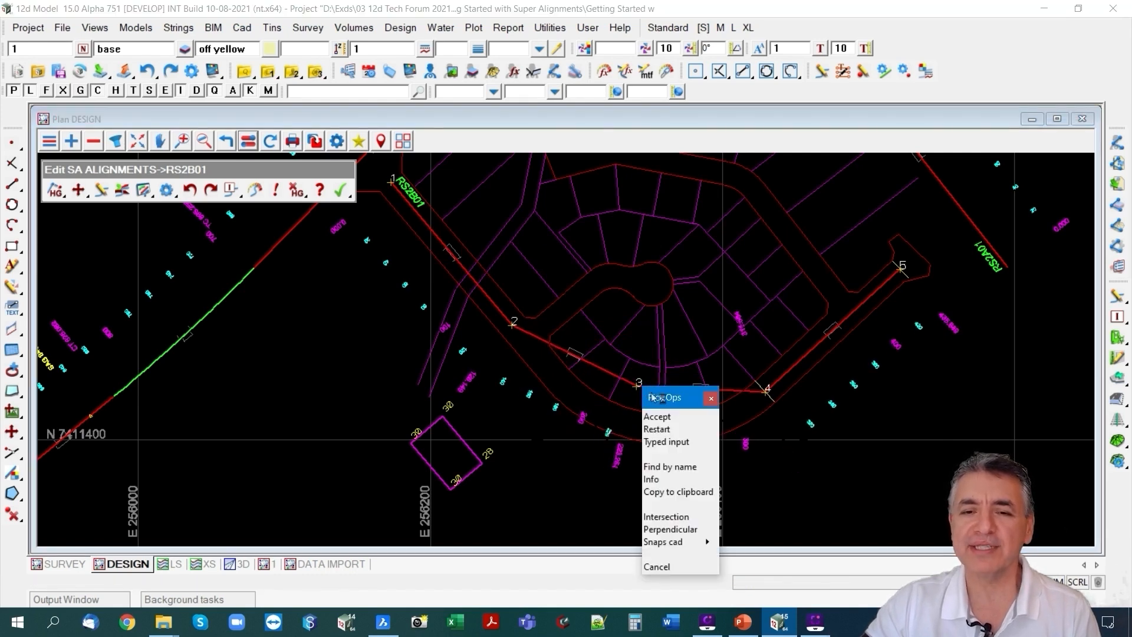
{"action": "left_click", "coordinate": [659, 517]}
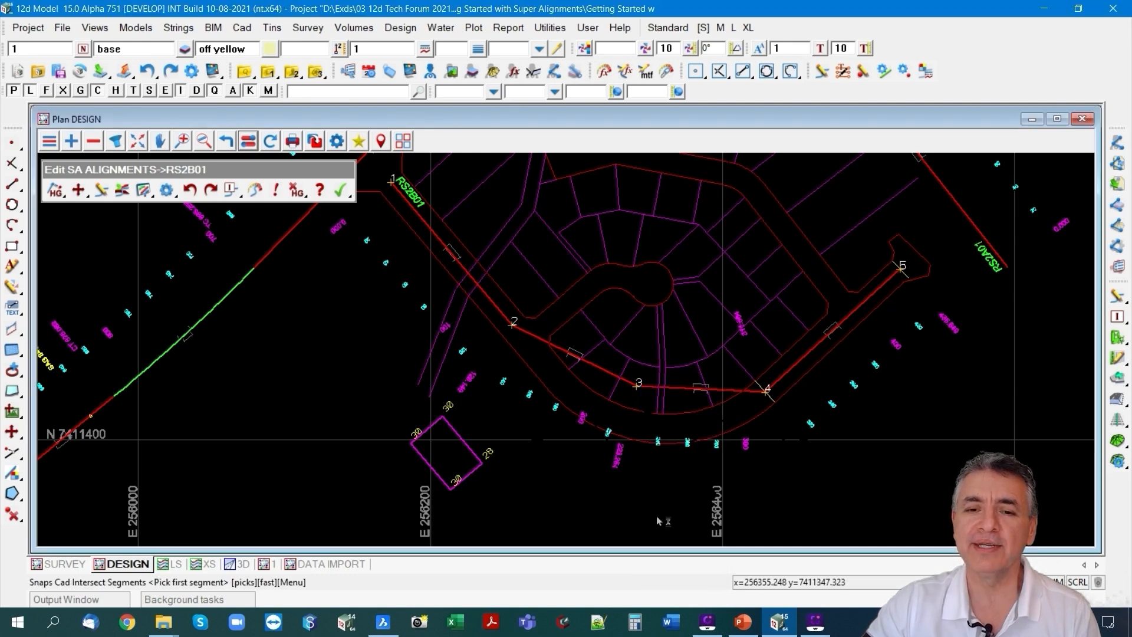
{"action": "left_click", "coordinate": [443, 252]}
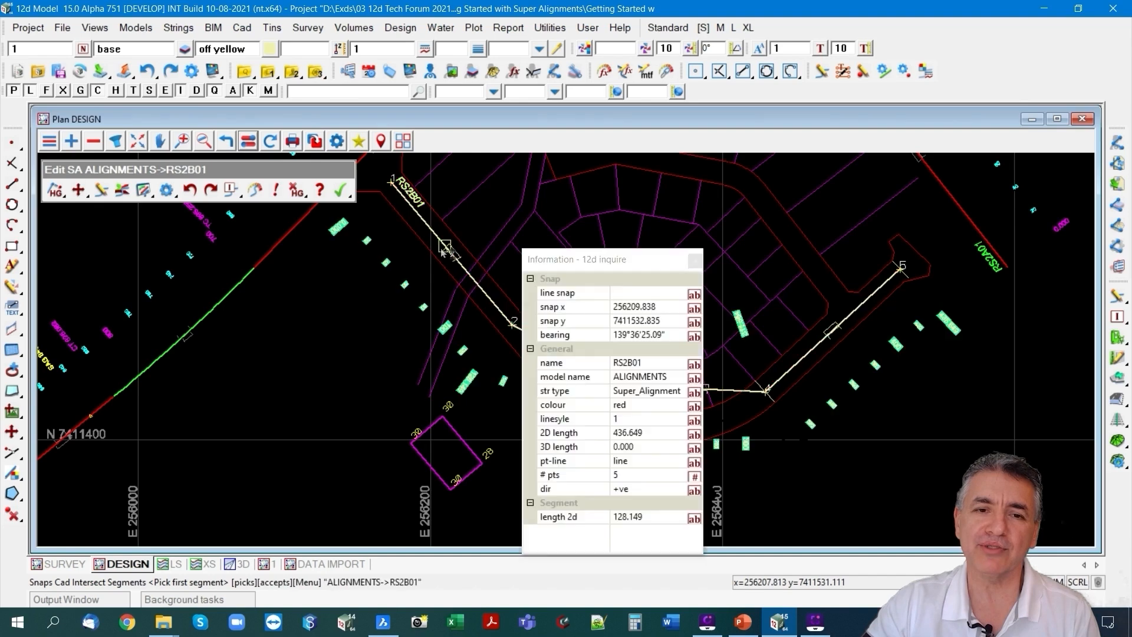
{"action": "scroll", "coordinate": [444, 250], "scroll_direction": "down", "scroll_amount": 1}
{"action": "left_click", "coordinate": [443, 249]}
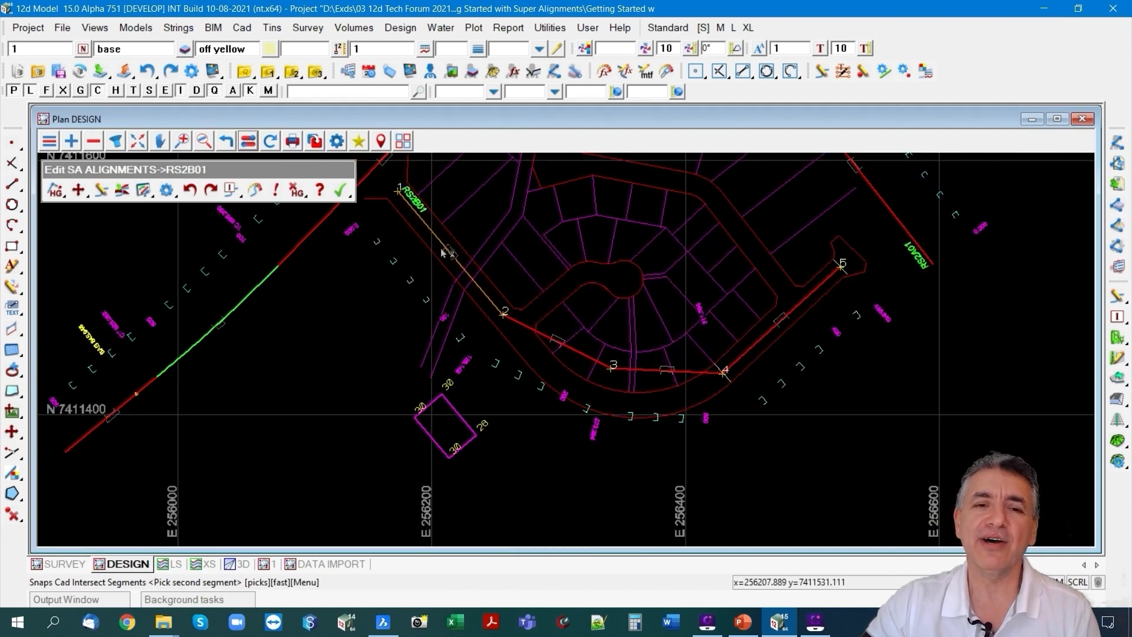
{"action": "left_click", "coordinate": [759, 345]}
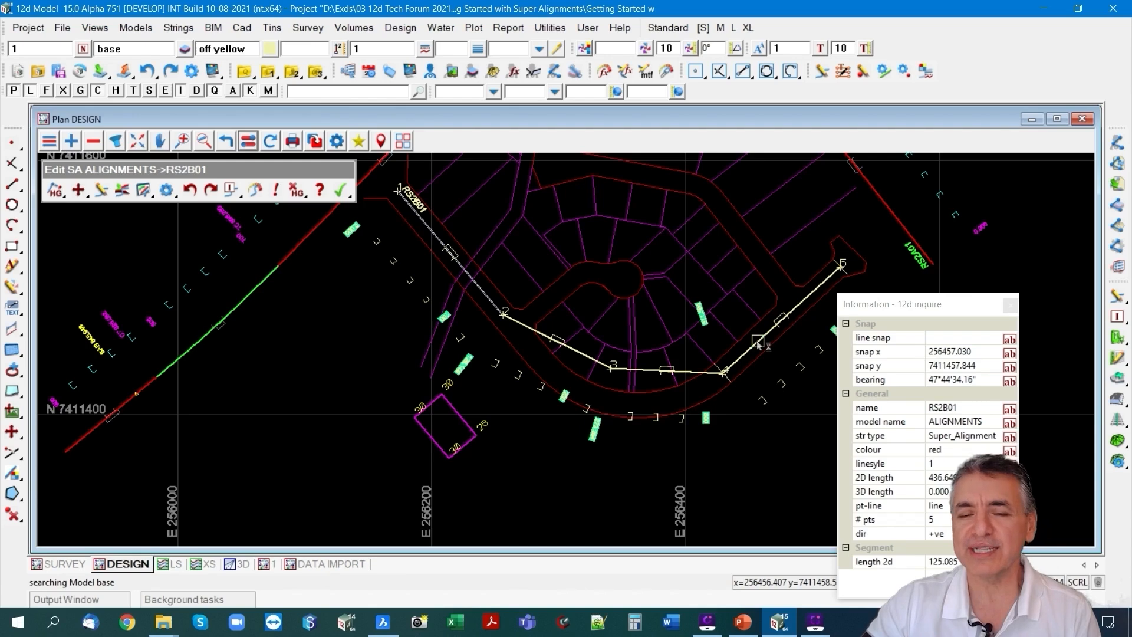
{"action": "left_click", "coordinate": [759, 345]}
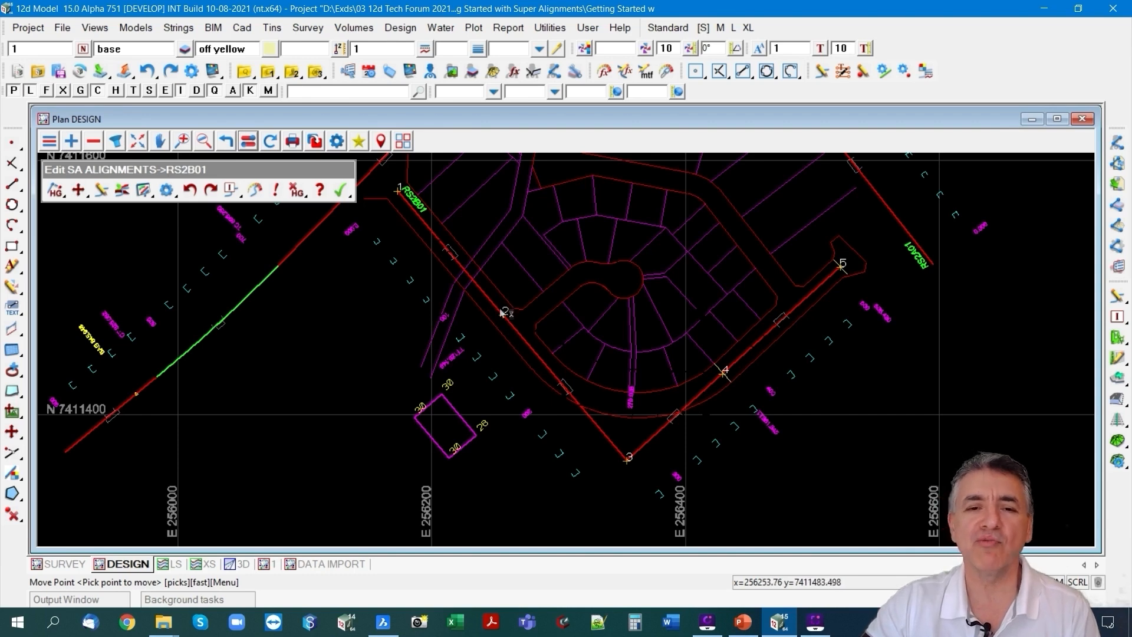
Filter RS2B01's IPs to remove the redundant ones lying along its straight segments.
{"action": "scroll", "coordinate": [501, 312], "scroll_direction": "up", "scroll_amount": 2}
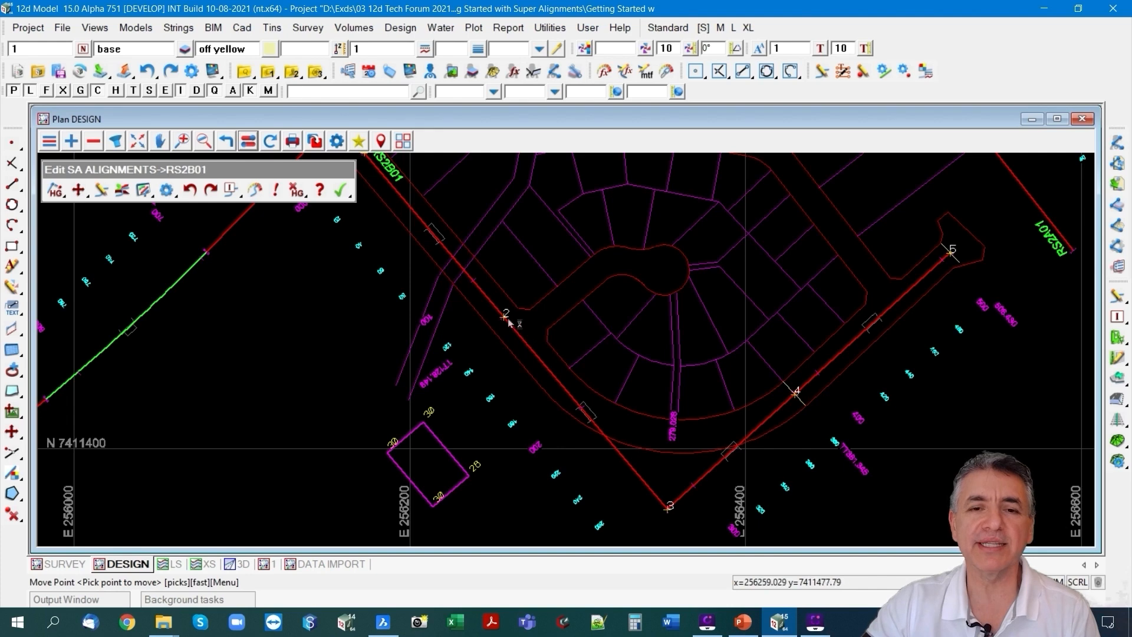
{"action": "left_click", "coordinate": [59, 191]}
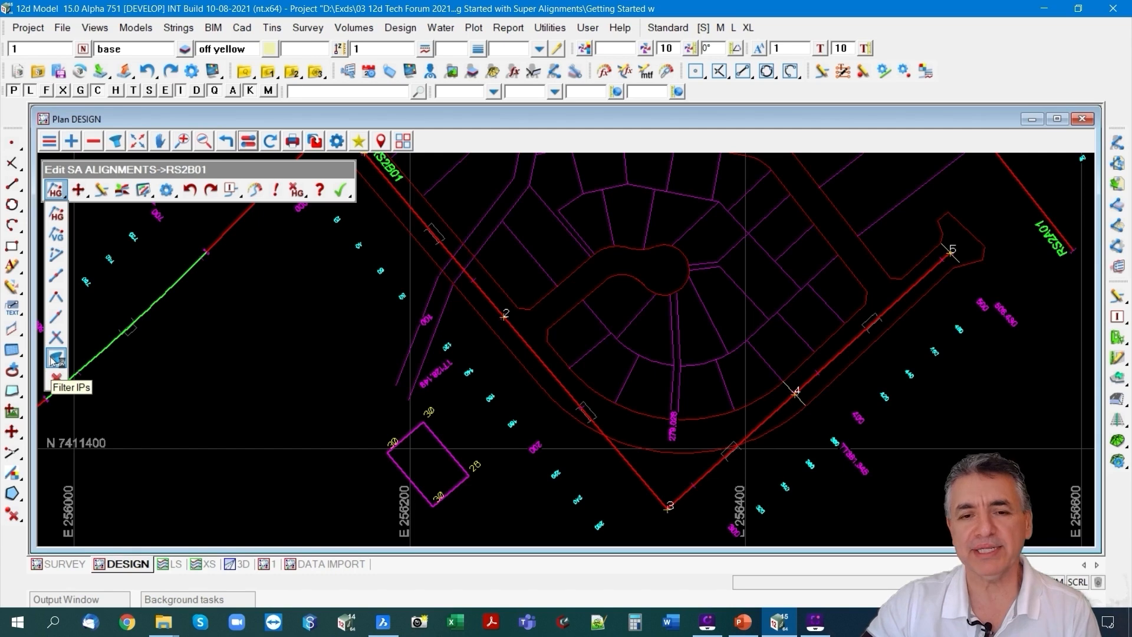
{"action": "left_click", "coordinate": [56, 358]}
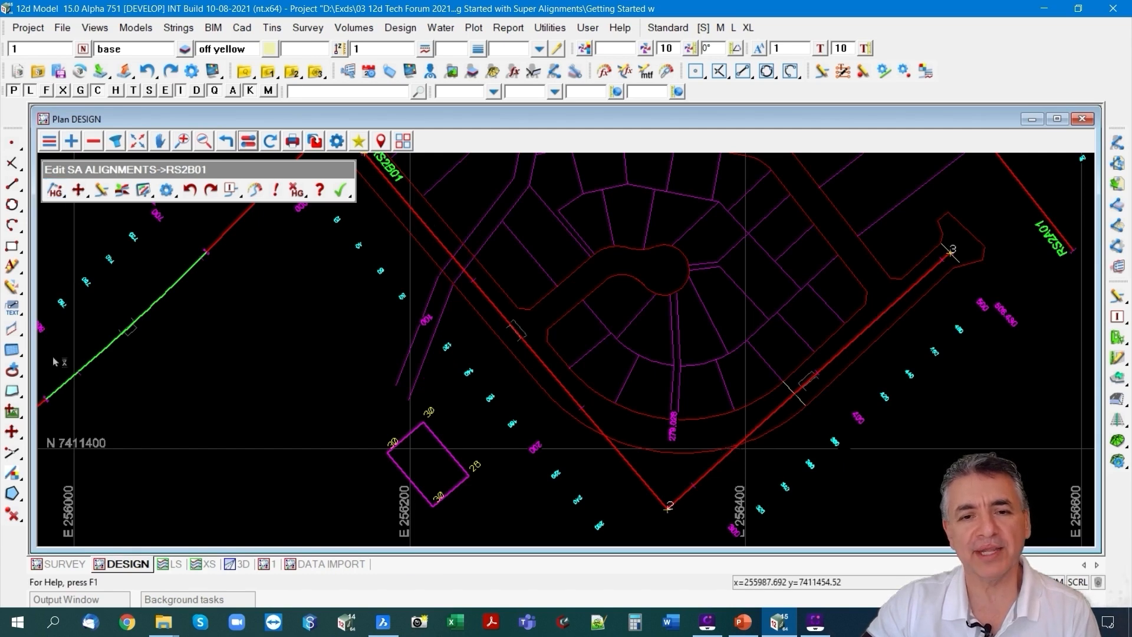
Start a Change Curve on IP 2 of RS2B01 and open its radius for editing.
{"action": "scroll", "coordinate": [512, 326], "scroll_direction": "down", "scroll_amount": 1}
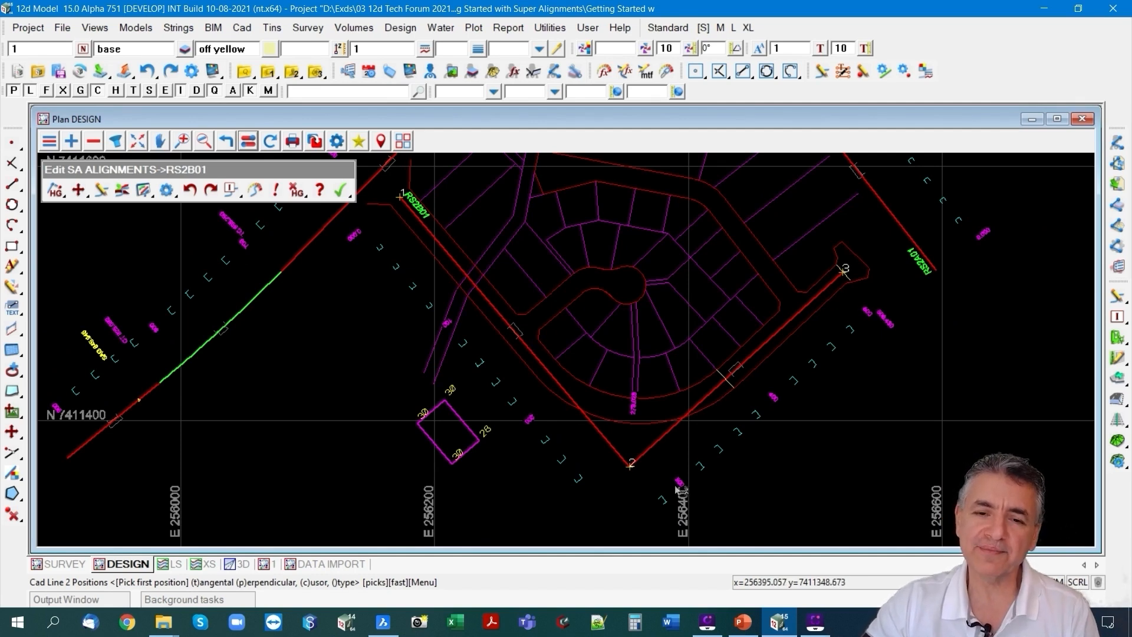
{"action": "scroll", "coordinate": [654, 465], "scroll_direction": "up", "scroll_amount": 1}
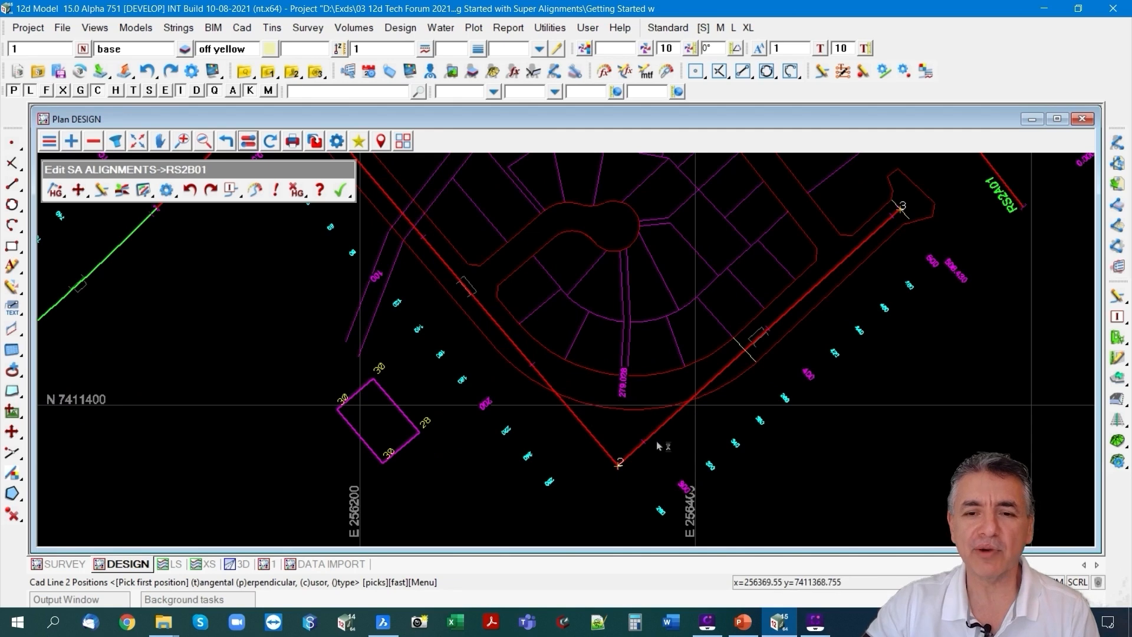
{"action": "left_click", "coordinate": [82, 190]}
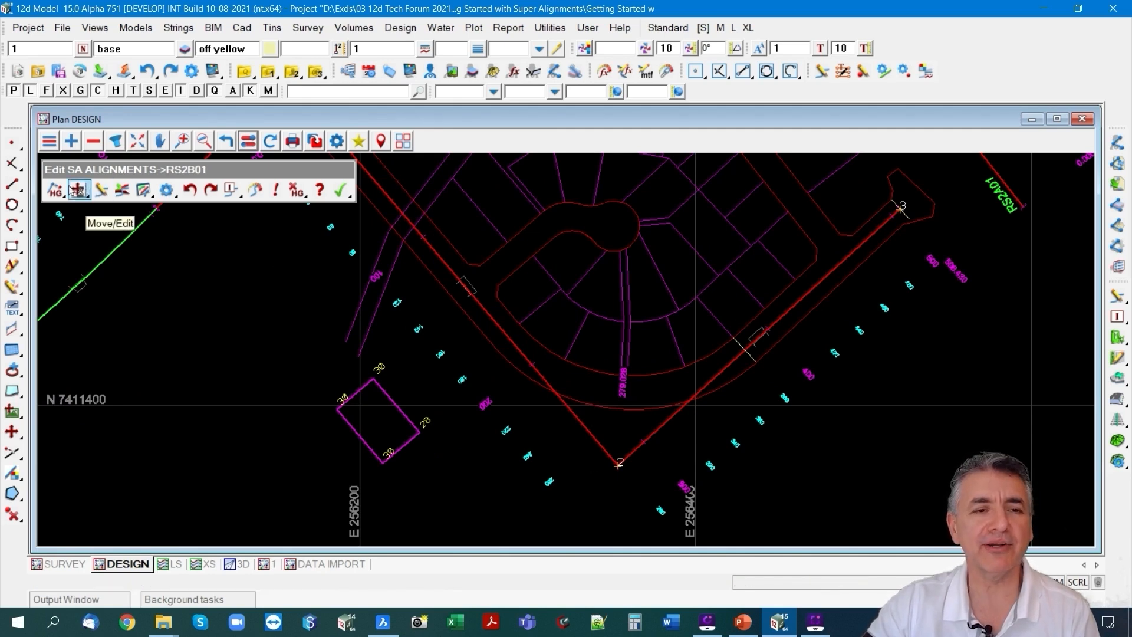
{"action": "left_click", "coordinate": [77, 189]}
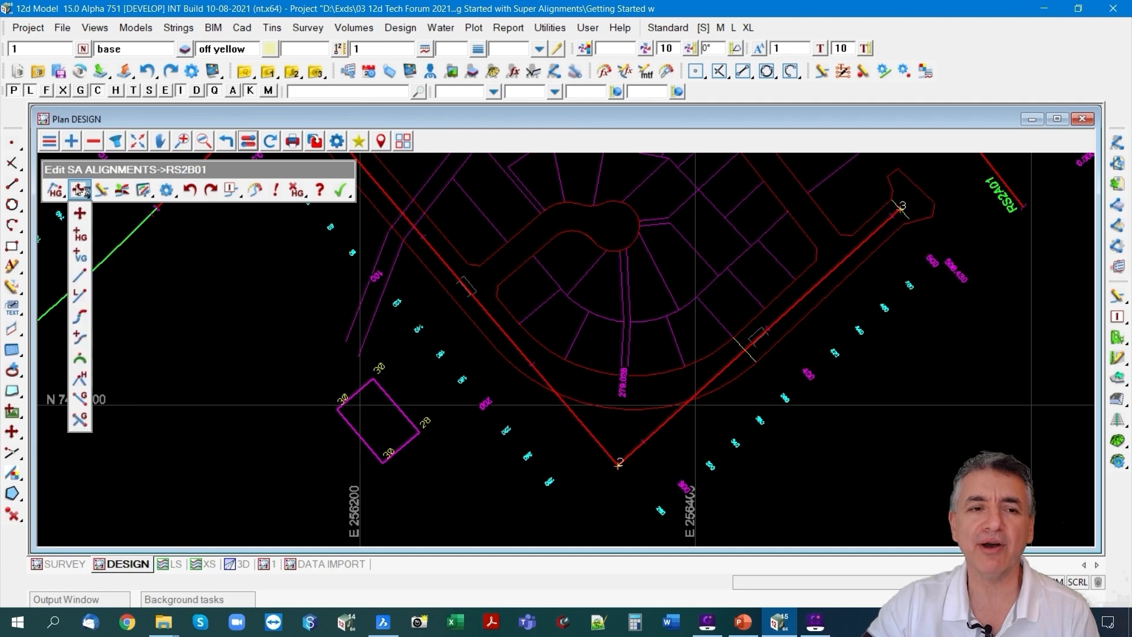
{"action": "left_click", "coordinate": [80, 358]}
{"action": "left_click", "coordinate": [628, 471]}
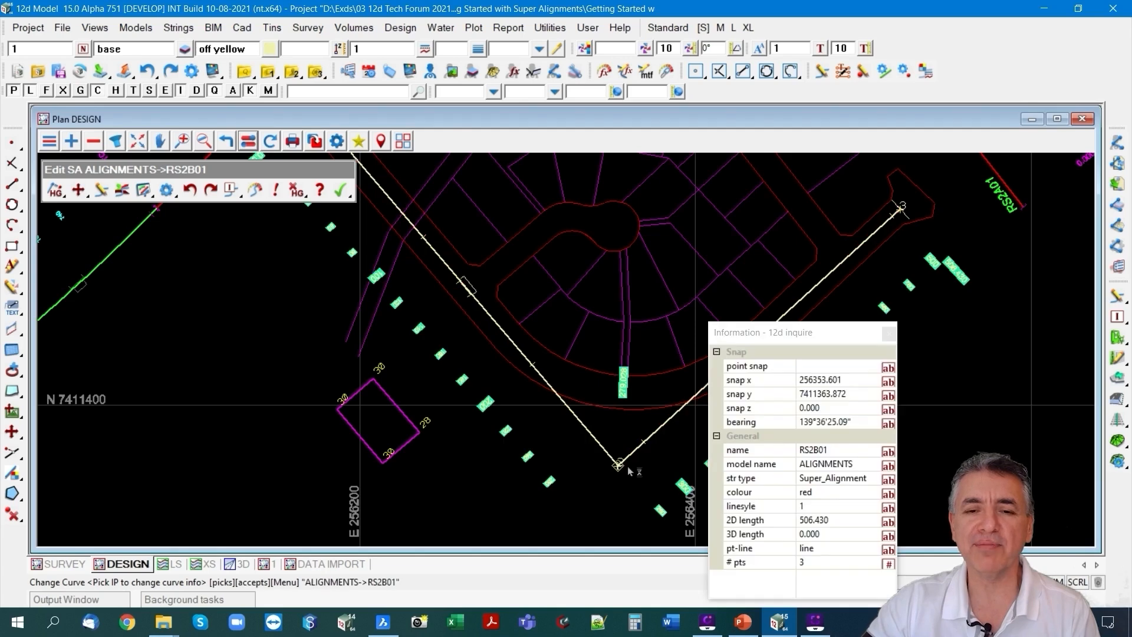
{"action": "middle_click", "coordinate": [629, 471]}
{"action": "left_click_drag", "start_coordinate": [642, 453], "coordinate": [399, 421]}
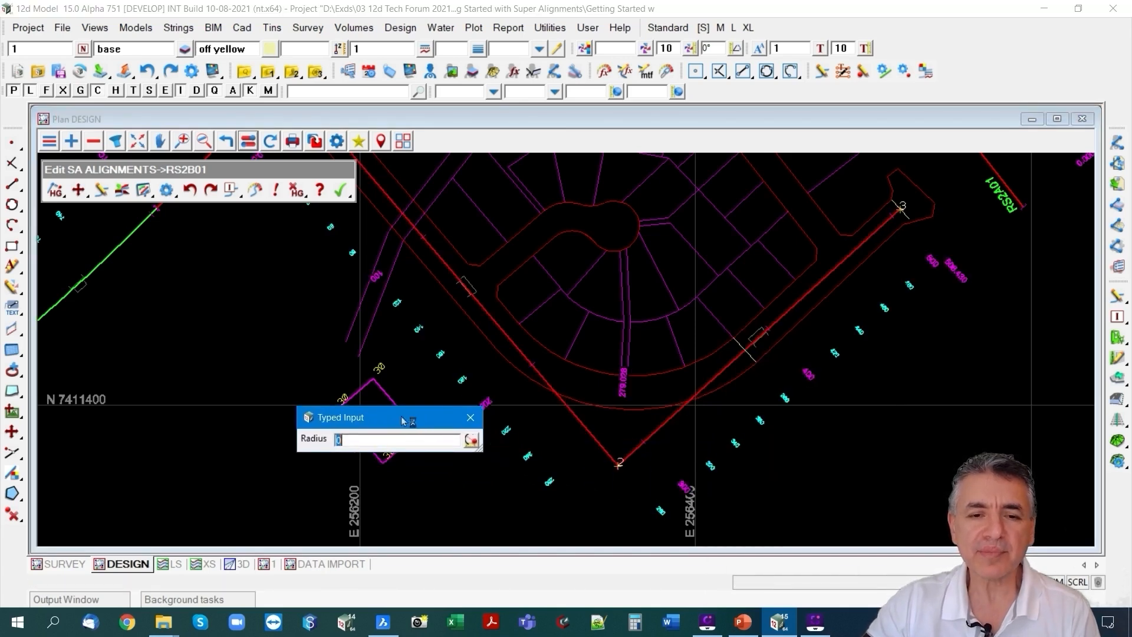
Measure the radii of the outer and inner road boundary arcs around the bend at IP 2.
{"action": "left_click", "coordinate": [472, 439]}
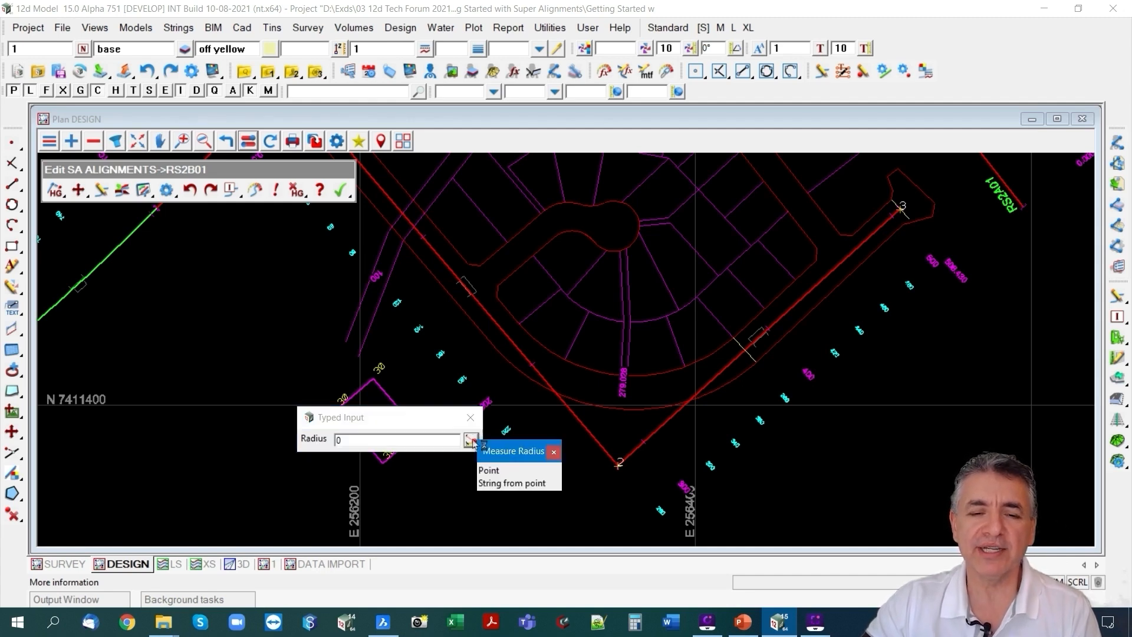
{"action": "left_click", "coordinate": [492, 472]}
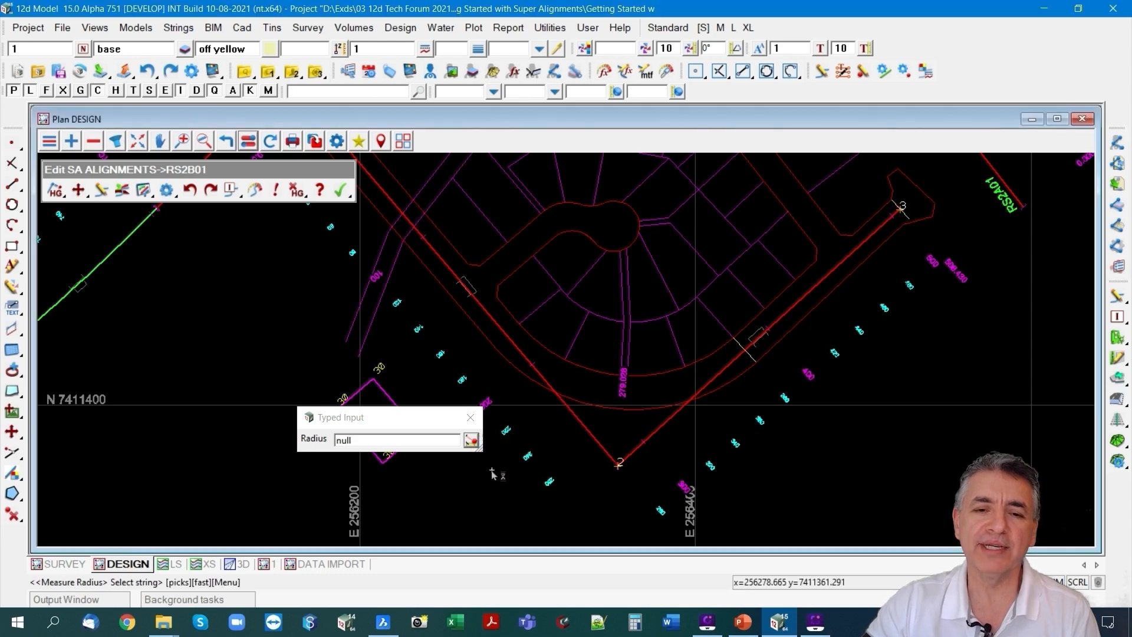
{"action": "left_click", "coordinate": [600, 415]}
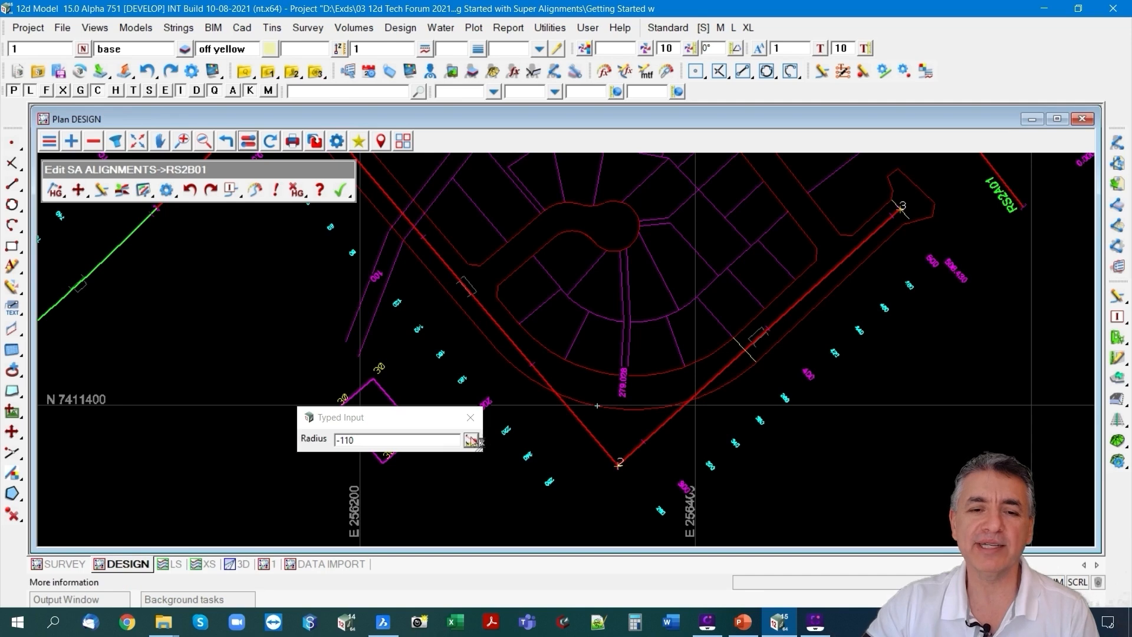
{"action": "left_click", "coordinate": [470, 439]}
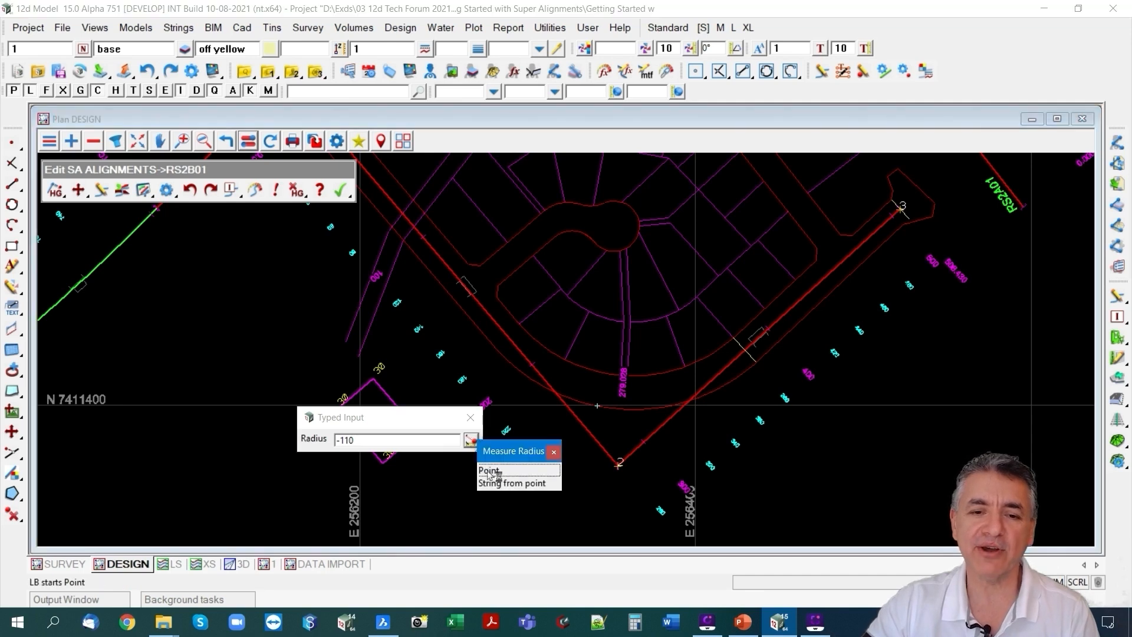
{"action": "left_click", "coordinate": [488, 471]}
{"action": "left_click", "coordinate": [598, 375]}
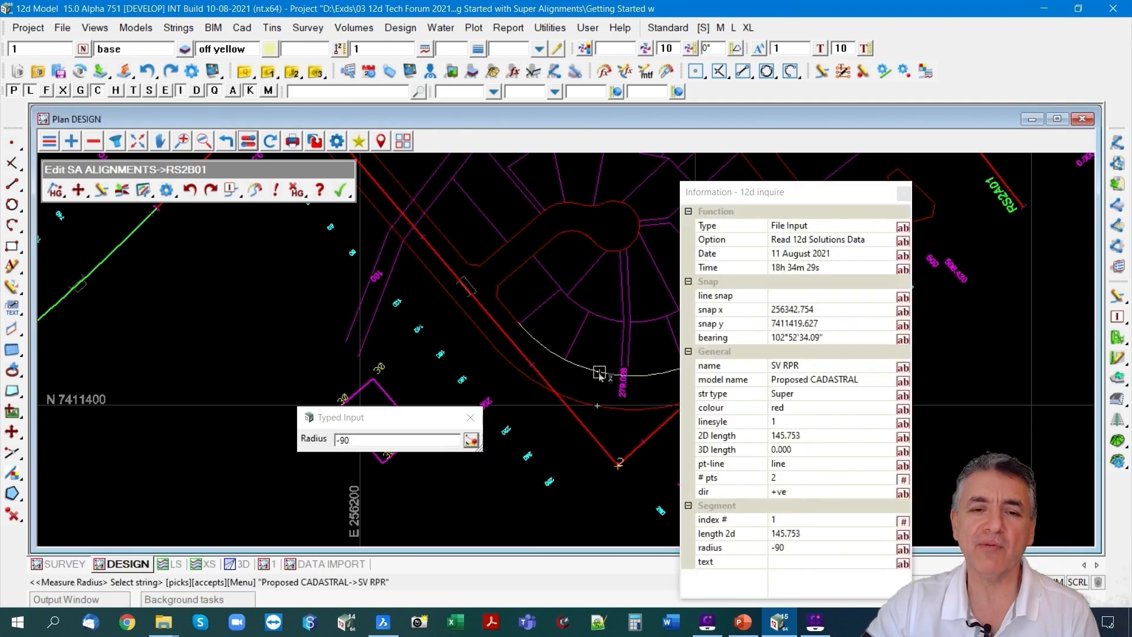
Set the curve radius at IP 2 of RS2B01 to -100.
{"action": "left_click", "coordinate": [362, 442]}
{"action": "key", "text": "BackSpace"}
{"action": "key", "text": "BackSpace"}
{"action": "type", "text": "1"}
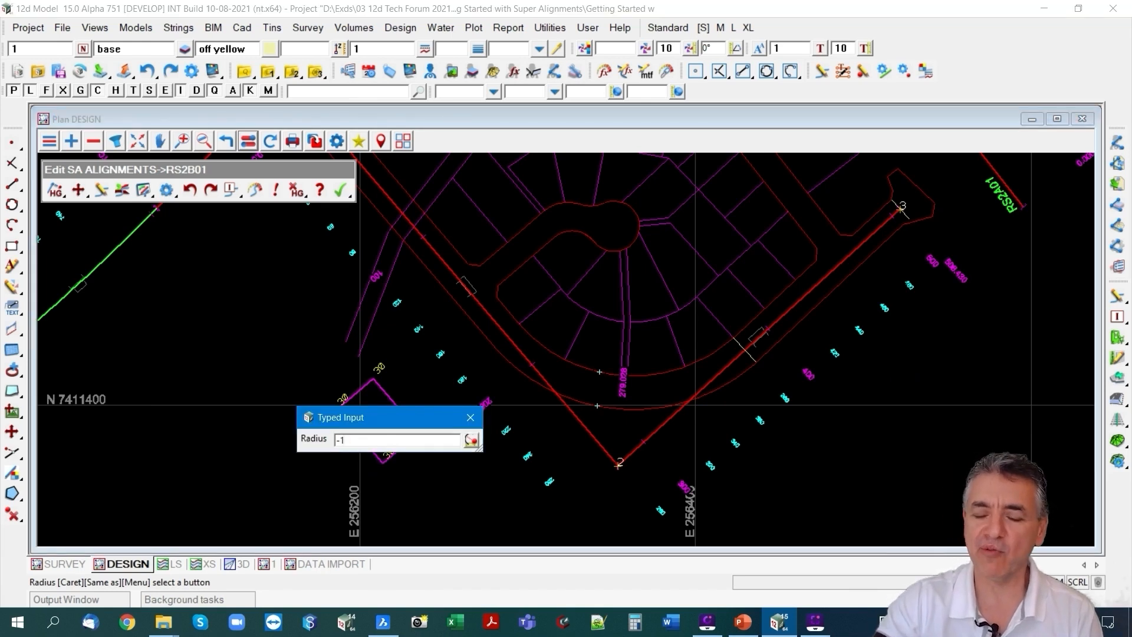
{"action": "type", "text": "00"}
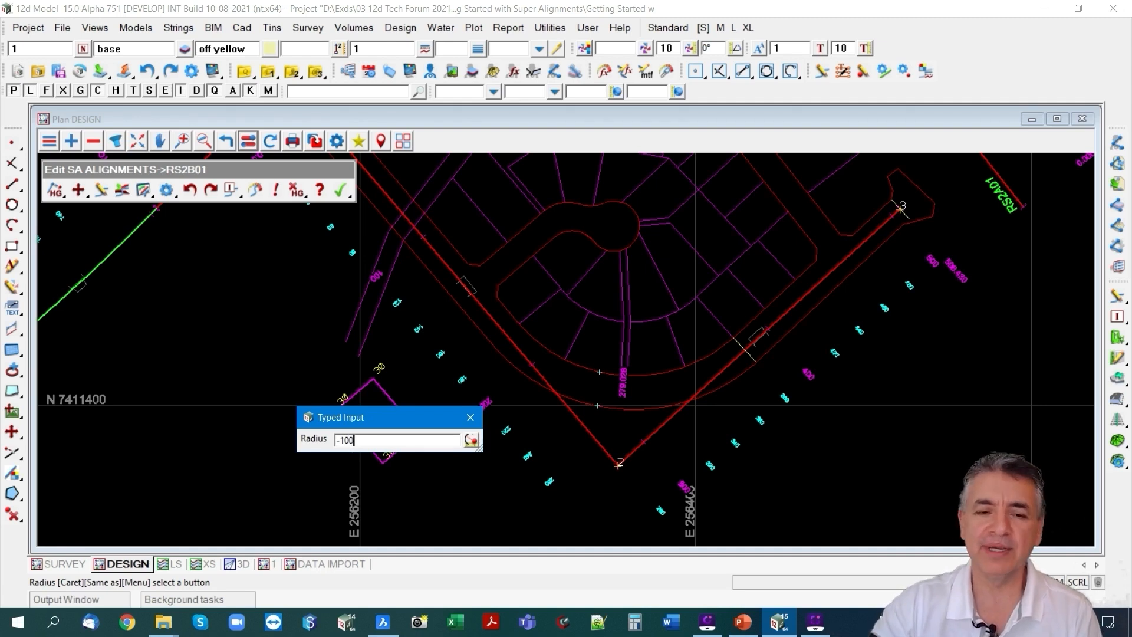
{"action": "key", "text": "Return"}
{"action": "scroll", "coordinate": [672, 369], "scroll_direction": "up", "scroll_amount": 2}
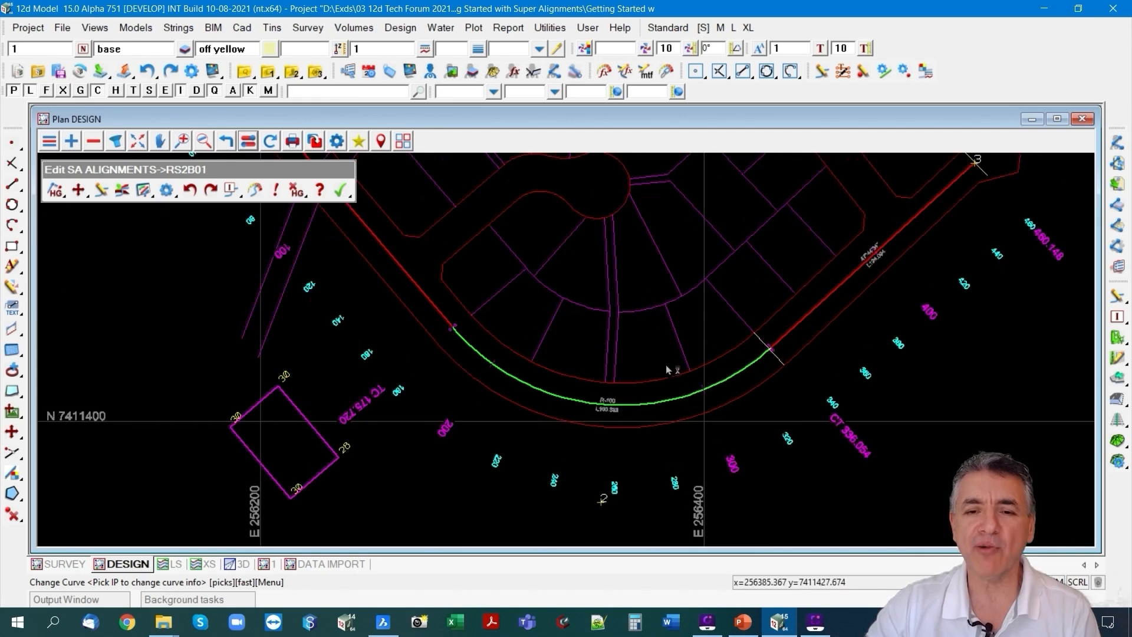
{"action": "scroll", "coordinate": [646, 371], "scroll_direction": "down", "scroll_amount": 4}
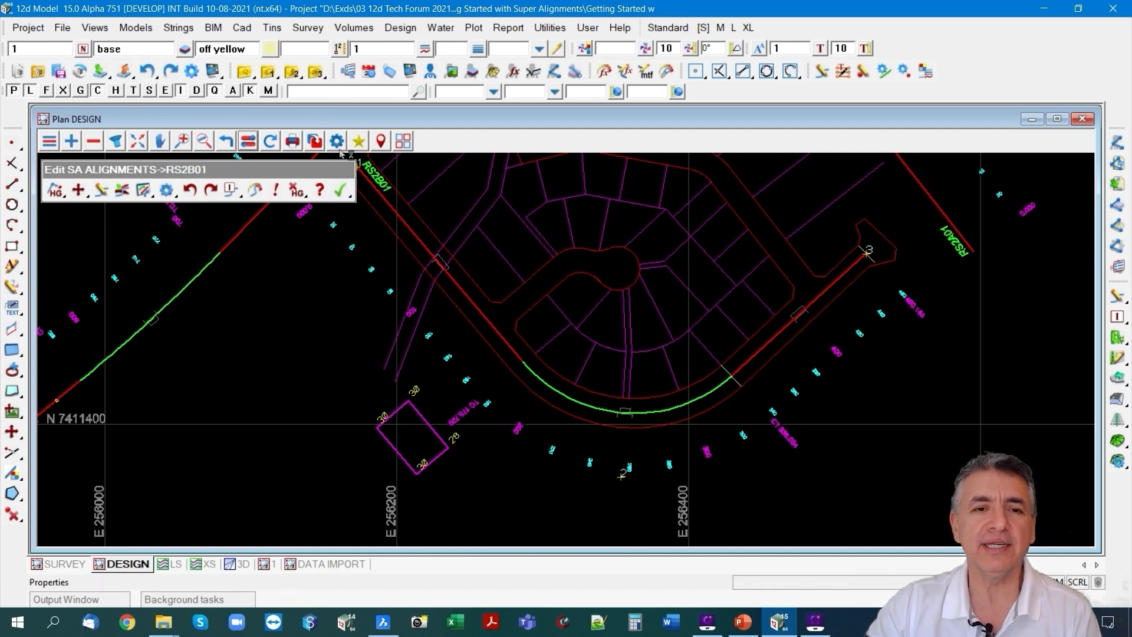
Arrange the DESIGN plan and LS section views side by side and profile RS2B01 in the section view.
{"action": "left_click", "coordinate": [402, 142]}
{"action": "left_click", "coordinate": [428, 217]}
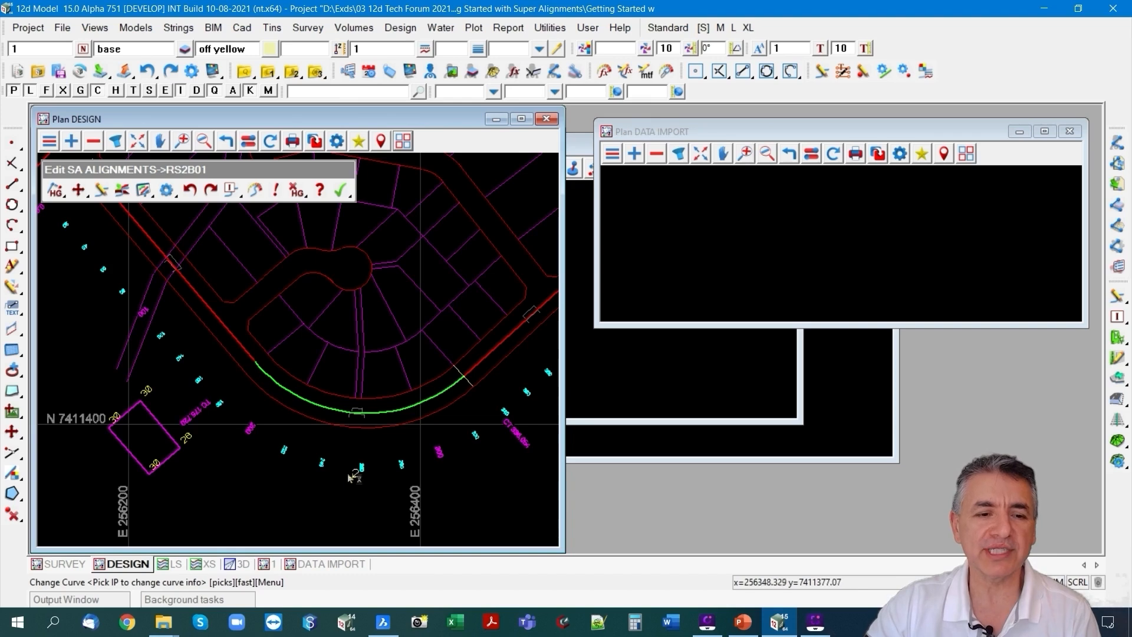
{"action": "left_click", "coordinate": [166, 565]}
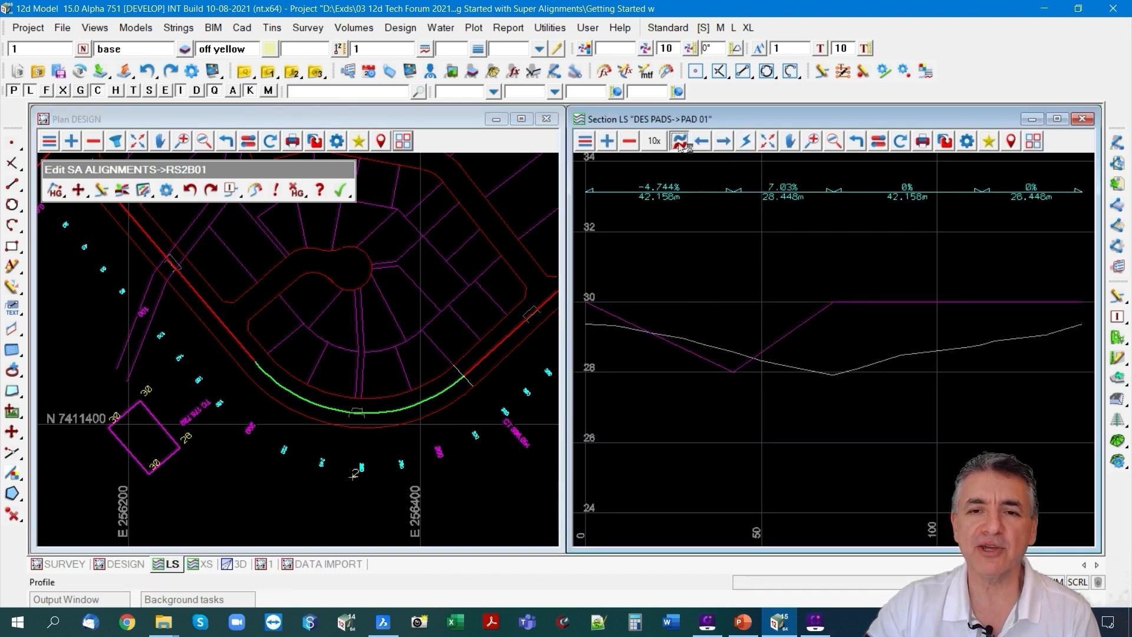
{"action": "left_click", "coordinate": [478, 362]}
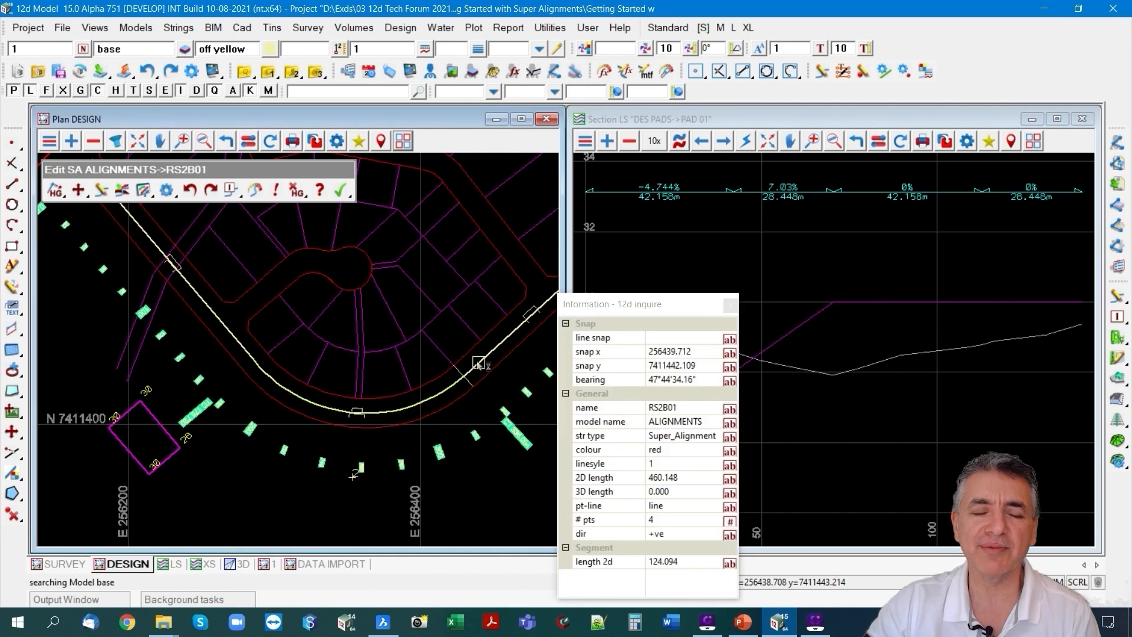
{"action": "left_click", "coordinate": [478, 362]}
{"action": "scroll", "coordinate": [394, 457], "scroll_direction": "down", "scroll_amount": 3}
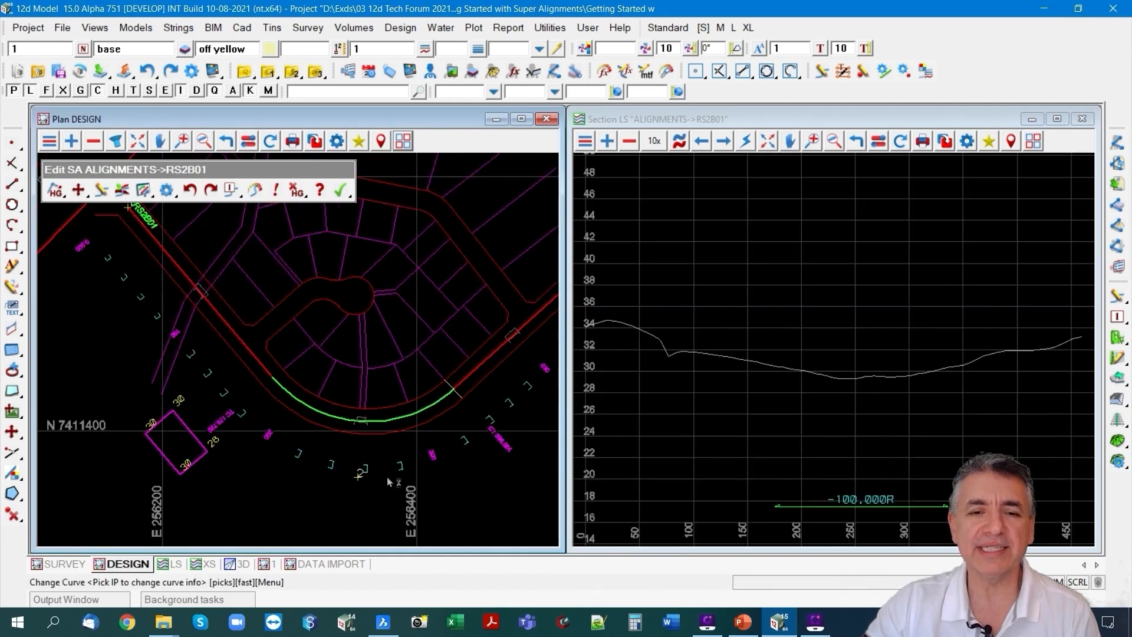
Append three VIPs to RS2B01's profile: at its start, at about chainage 210 and height 30.6, and at its end.
{"action": "scroll", "coordinate": [521, 319], "scroll_direction": "up", "scroll_amount": 1}
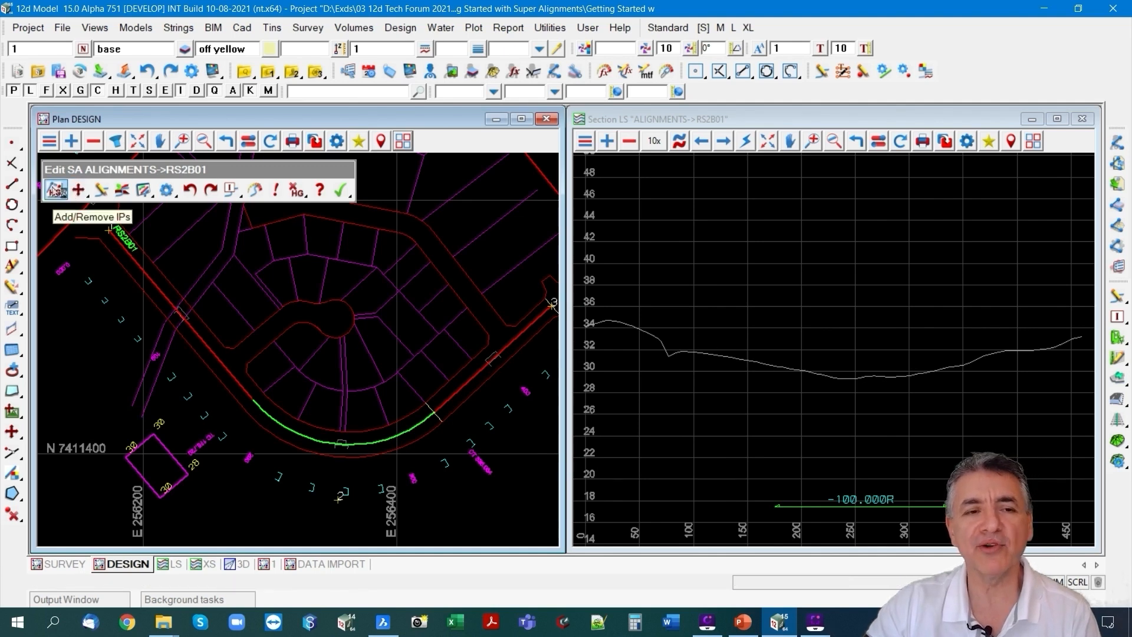
{"action": "left_click", "coordinate": [56, 190]}
{"action": "left_click", "coordinate": [57, 212]}
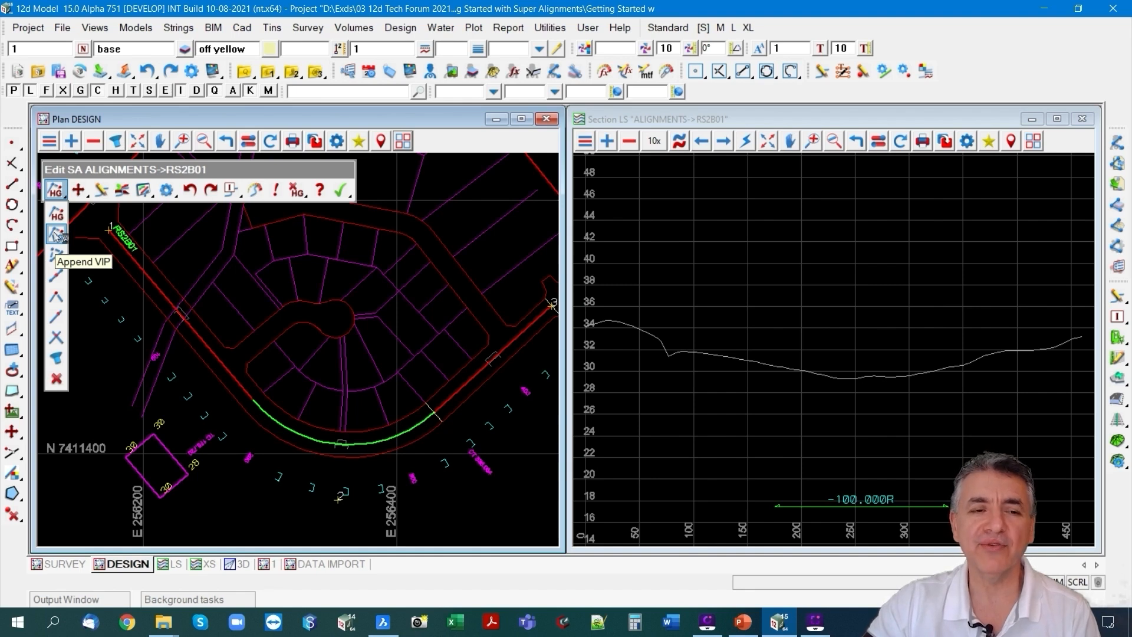
{"action": "left_click", "coordinate": [56, 235]}
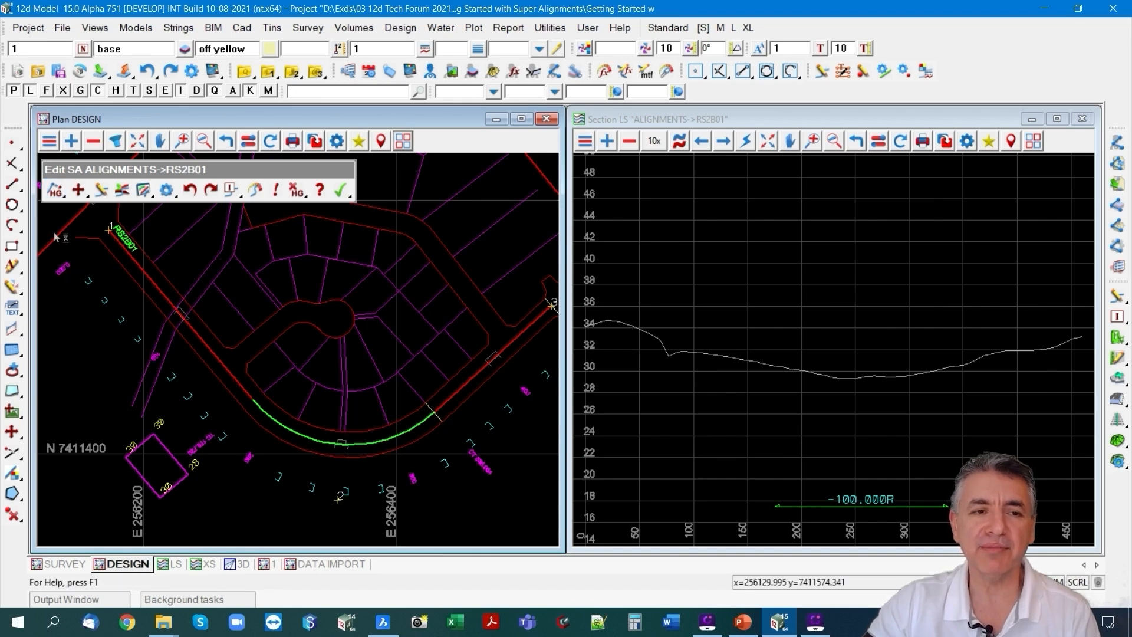
{"action": "left_click", "coordinate": [587, 333]}
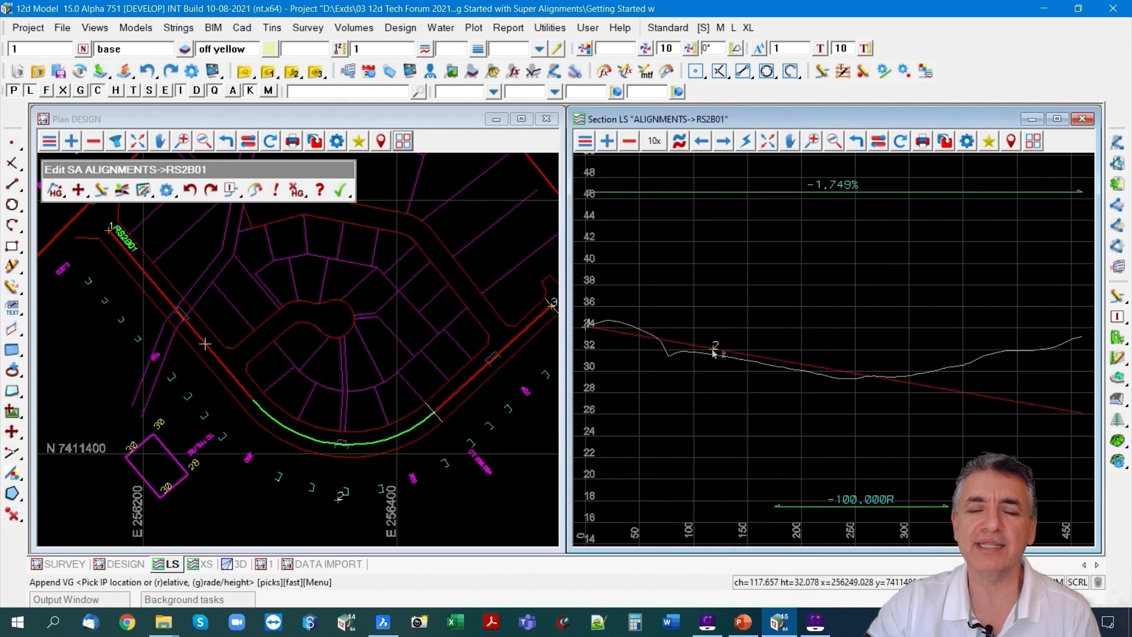
{"action": "left_click", "coordinate": [813, 370]}
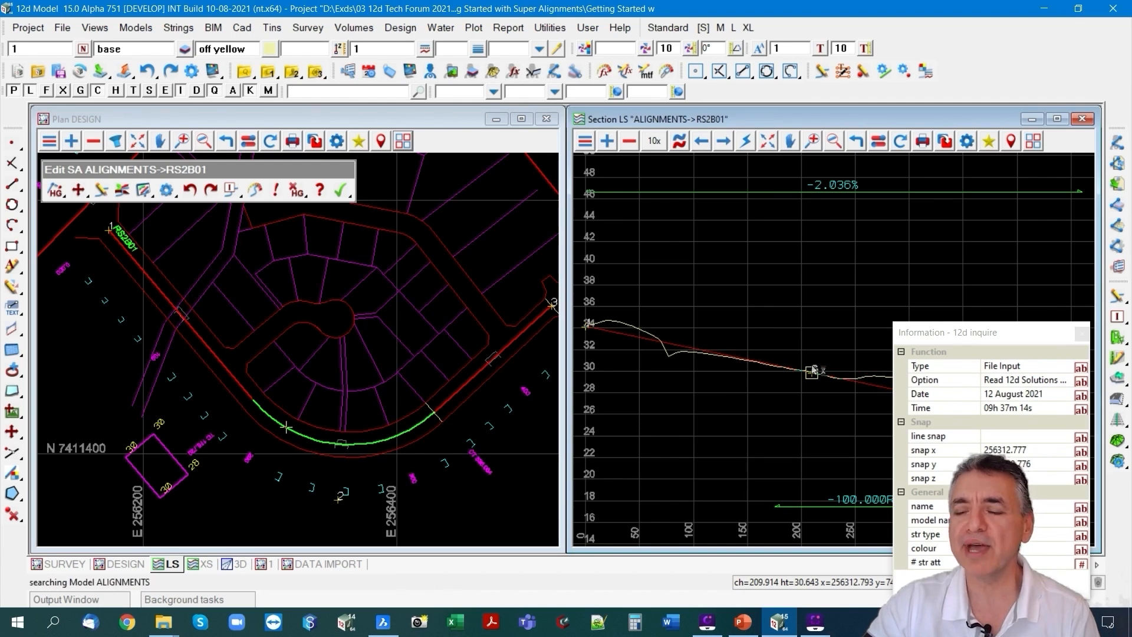
{"action": "left_click", "coordinate": [812, 369]}
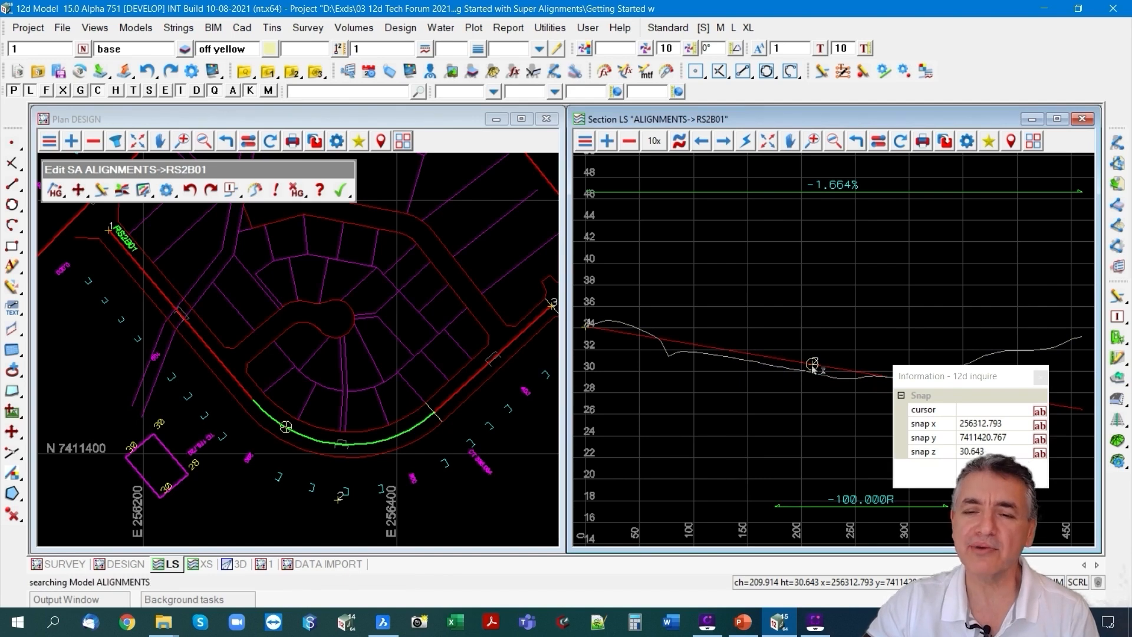
{"action": "middle_click", "coordinate": [900, 356]}
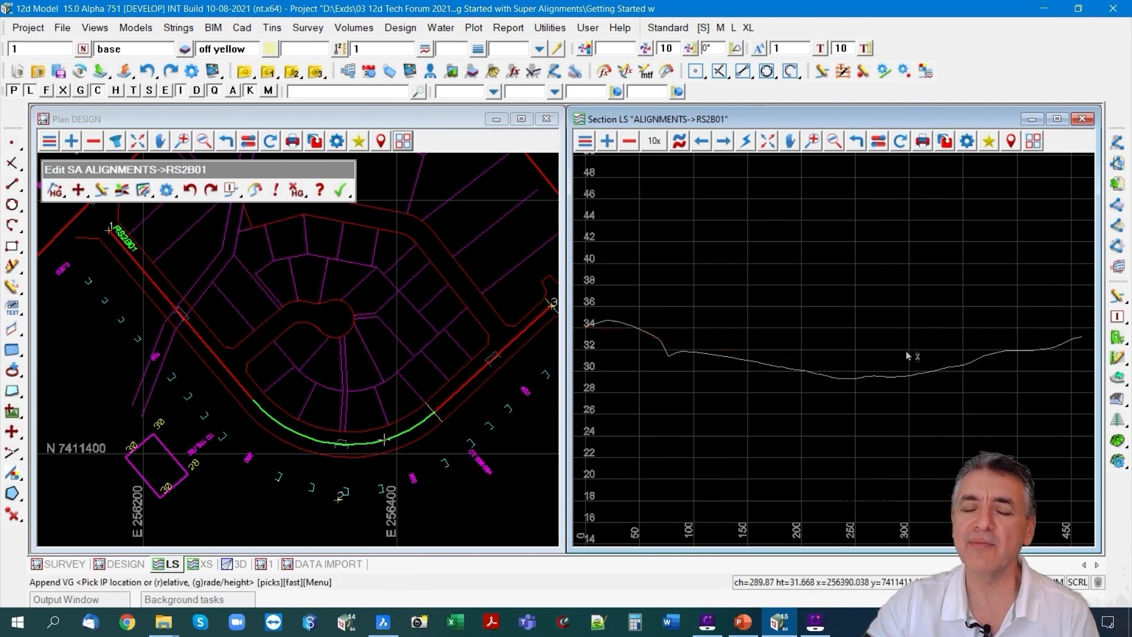
{"action": "left_click", "coordinate": [1087, 340]}
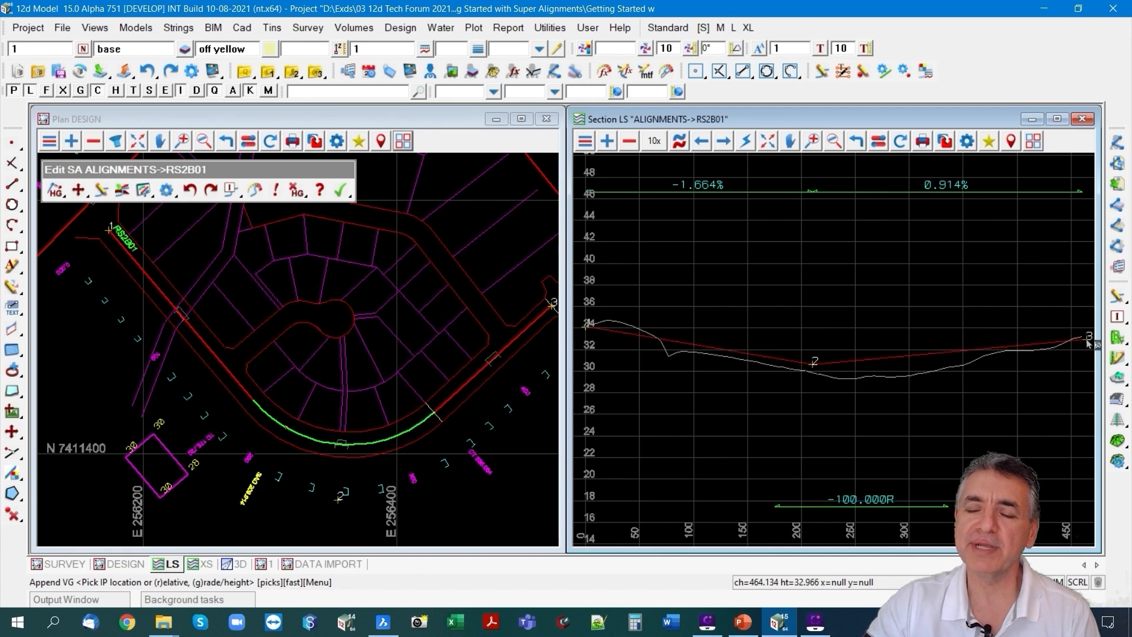
{"action": "left_click", "coordinate": [1087, 342]}
{"action": "middle_click", "coordinate": [1086, 342]}
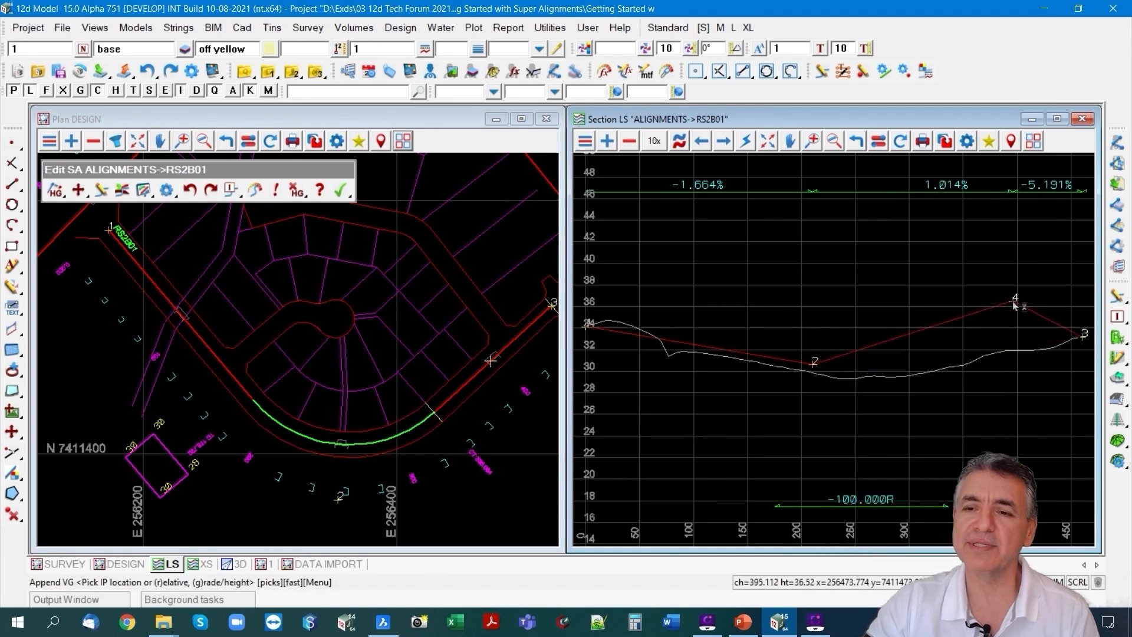
{"action": "key", "text": "Escape"}
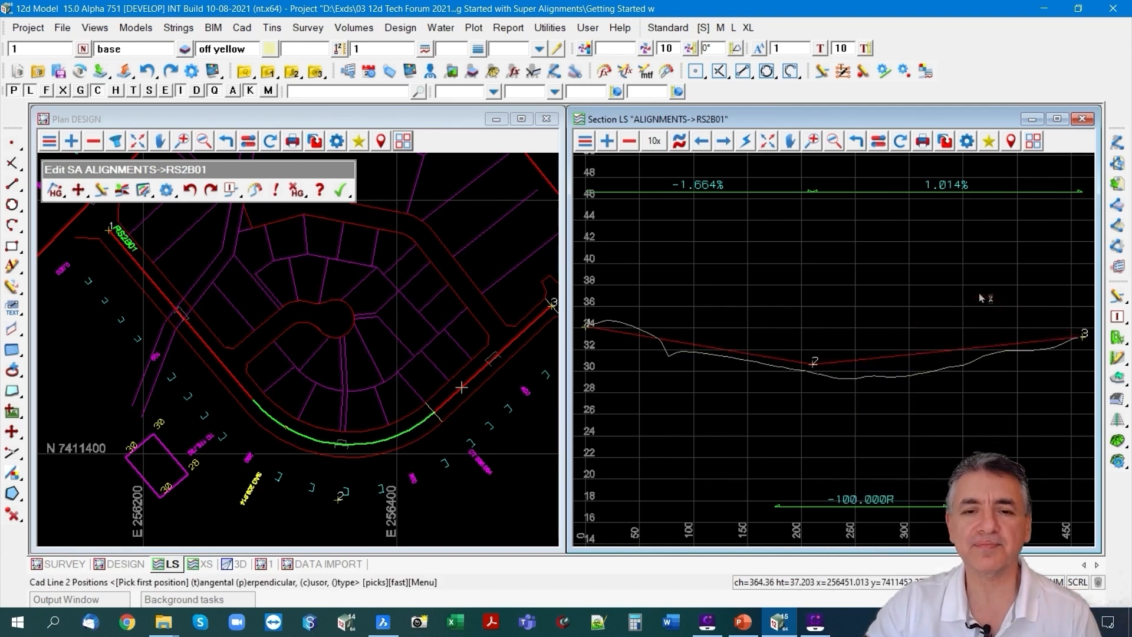
Extend the start point of RS2B01 in plan to its intersection with the RS2A01 alignment.
{"action": "scroll", "coordinate": [399, 404], "scroll_direction": "down", "scroll_amount": 1}
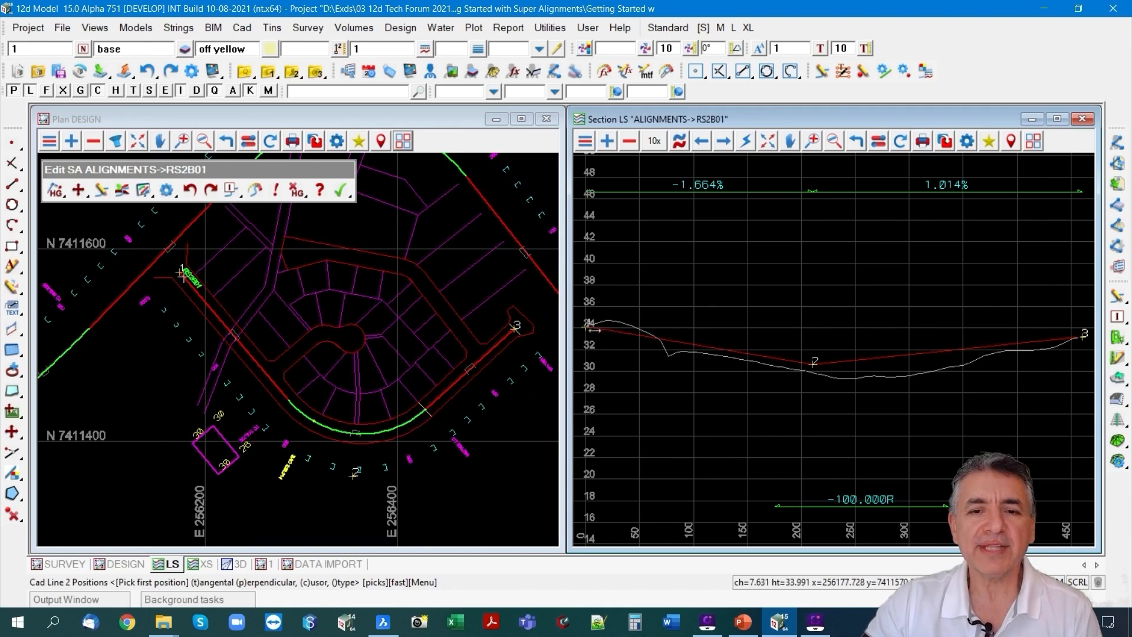
{"action": "scroll", "coordinate": [144, 260], "scroll_direction": "up", "scroll_amount": 3}
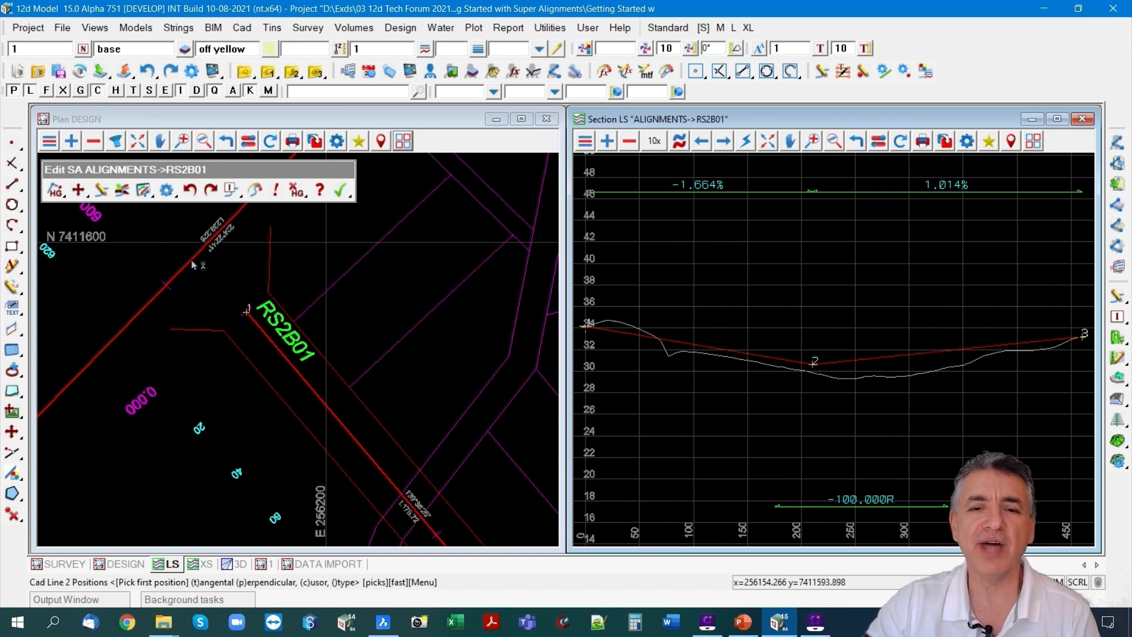
{"action": "left_click", "coordinate": [83, 194]}
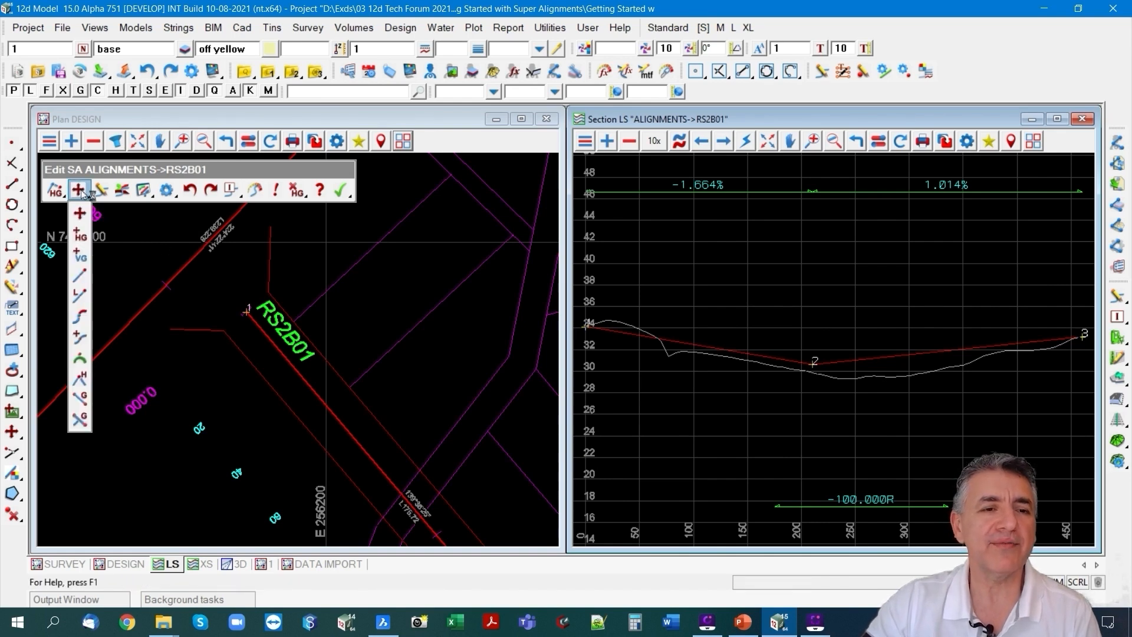
{"action": "left_click", "coordinate": [79, 275]}
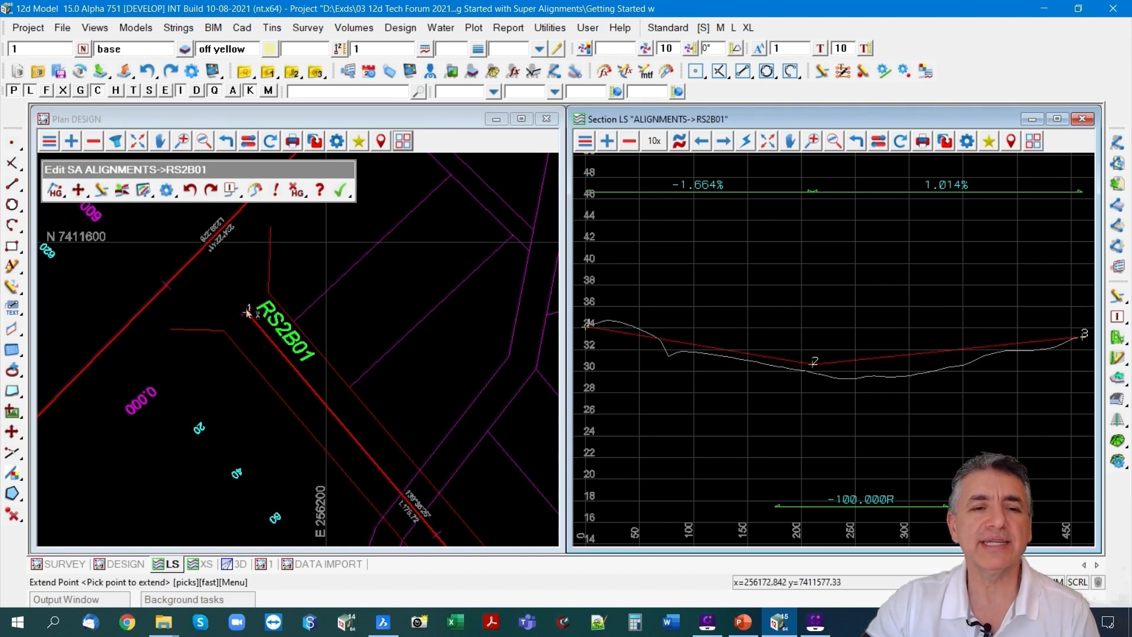
{"action": "left_click", "coordinate": [265, 332]}
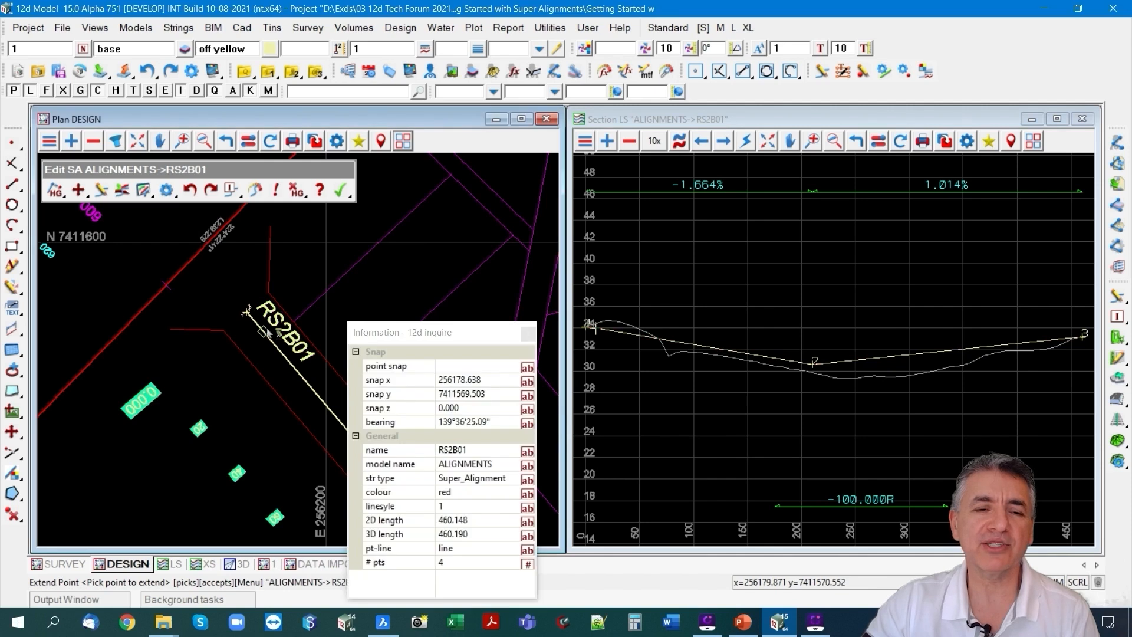
{"action": "middle_click", "coordinate": [265, 332]}
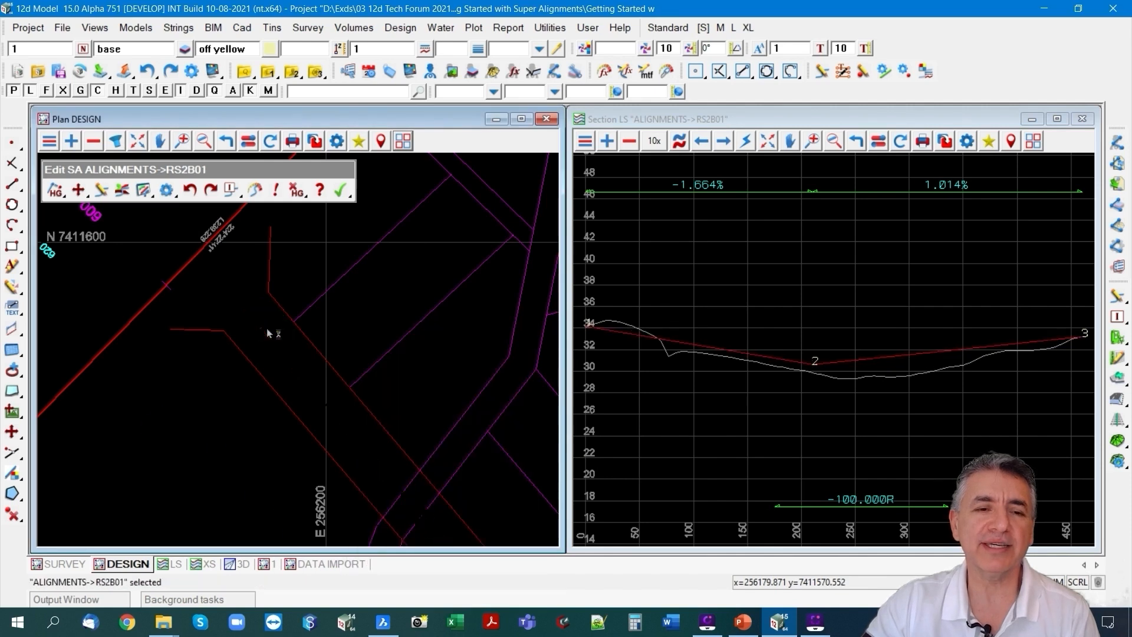
{"action": "right_click", "coordinate": [196, 298]}
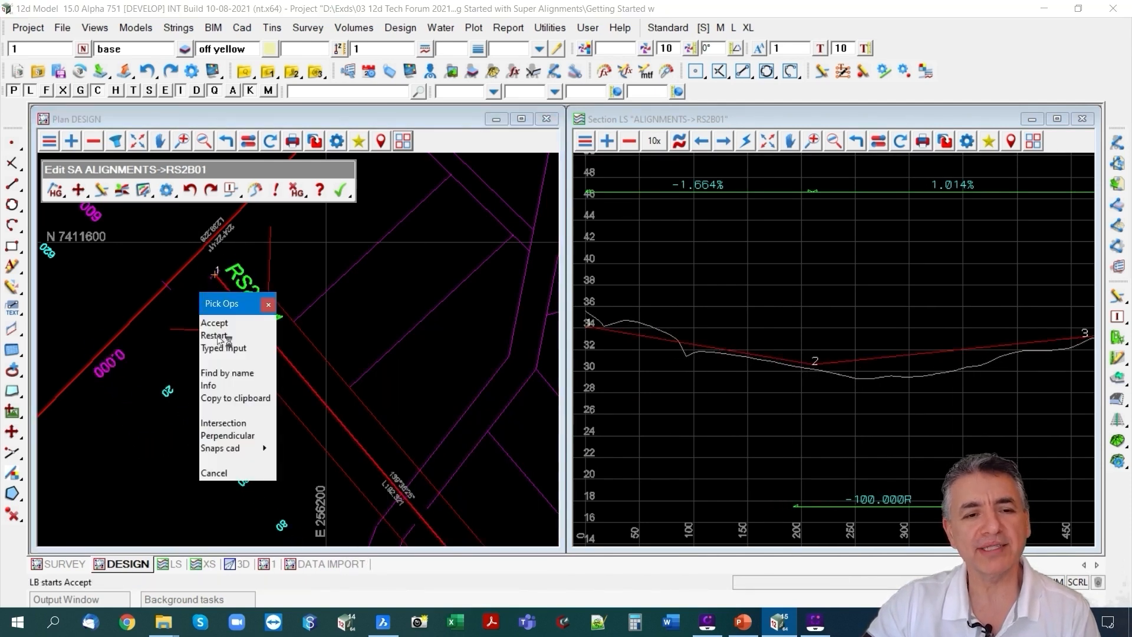
{"action": "left_click", "coordinate": [223, 423]}
{"action": "left_click", "coordinate": [196, 276]}
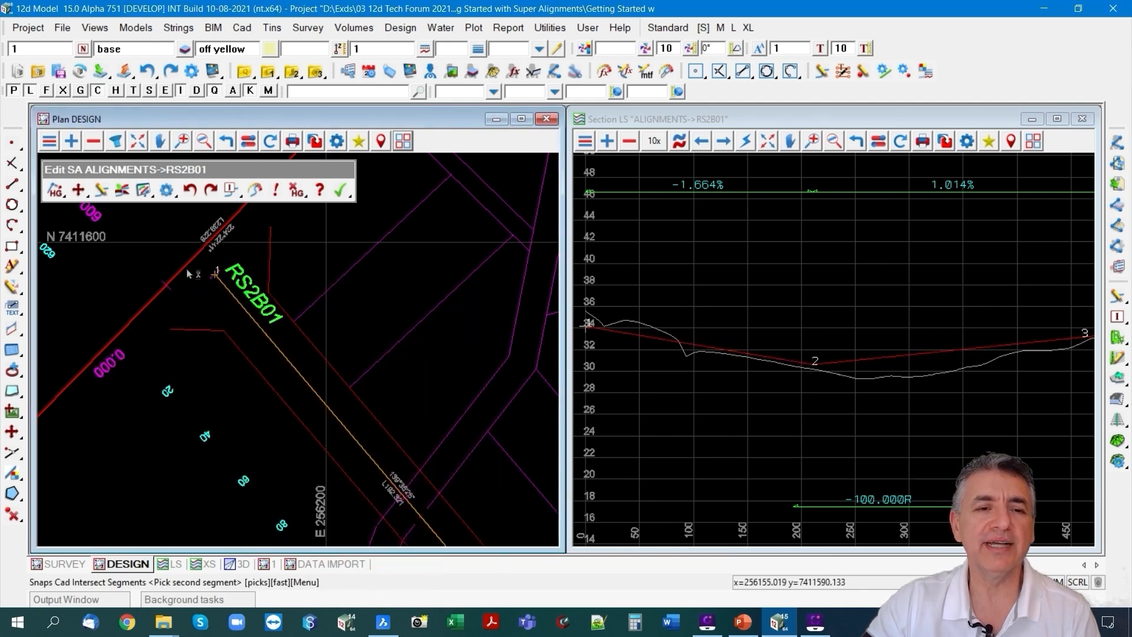
{"action": "left_click", "coordinate": [182, 268]}
{"action": "left_click", "coordinate": [182, 269]}
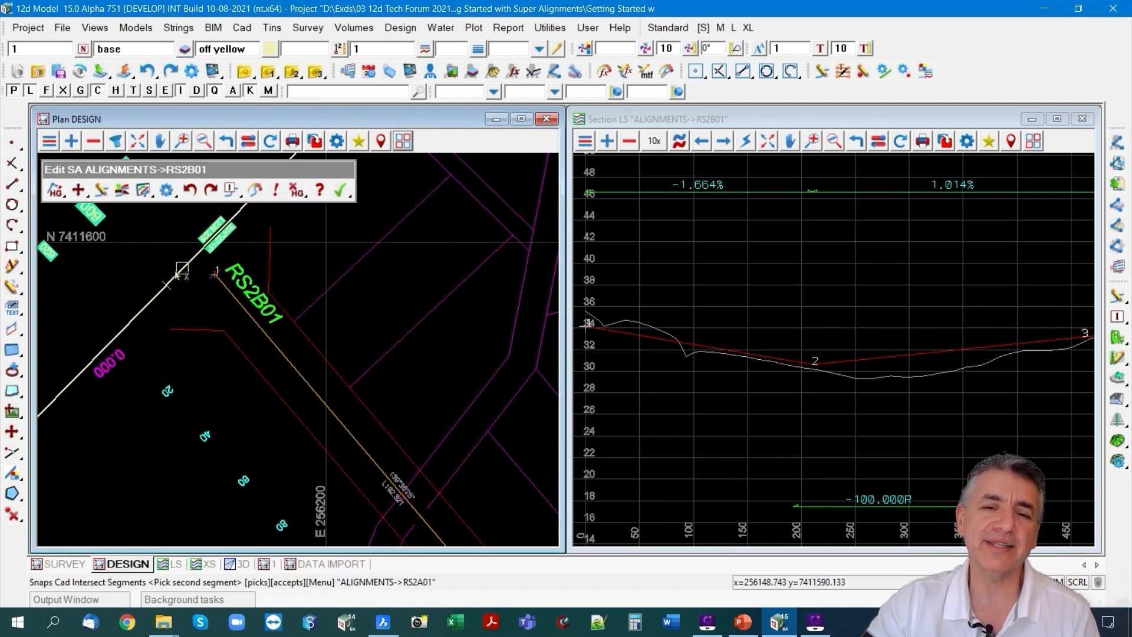
{"action": "left_click", "coordinate": [182, 268]}
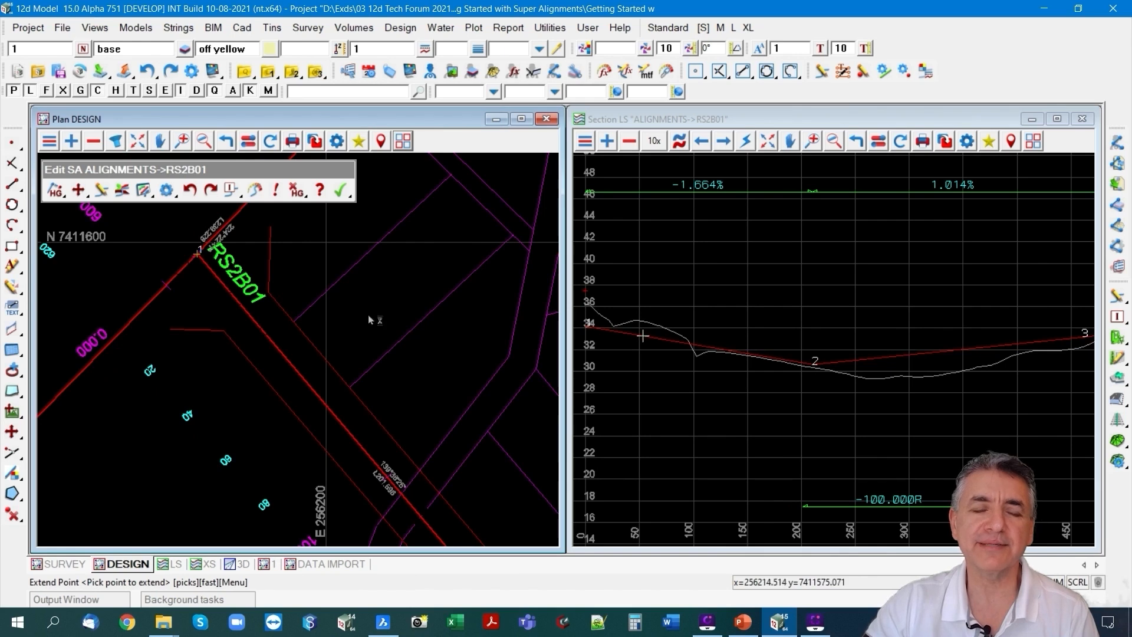
Inquire on the crossing marker above the start of RS2B01's profile in the section view.
{"action": "left_click", "coordinate": [630, 141]}
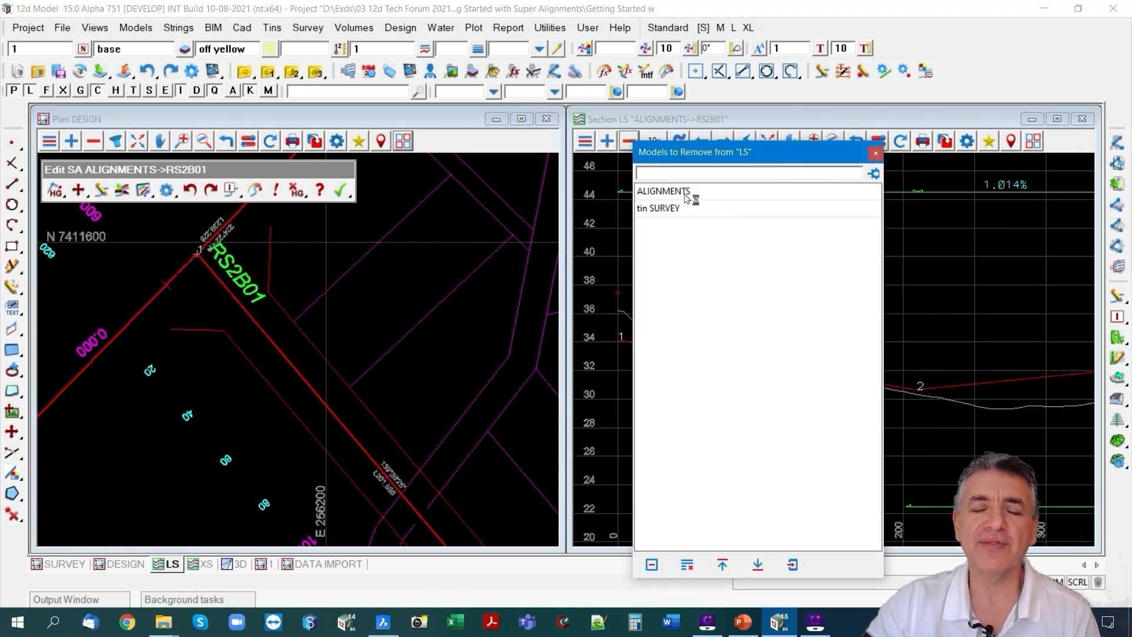
{"action": "left_click", "coordinate": [875, 153]}
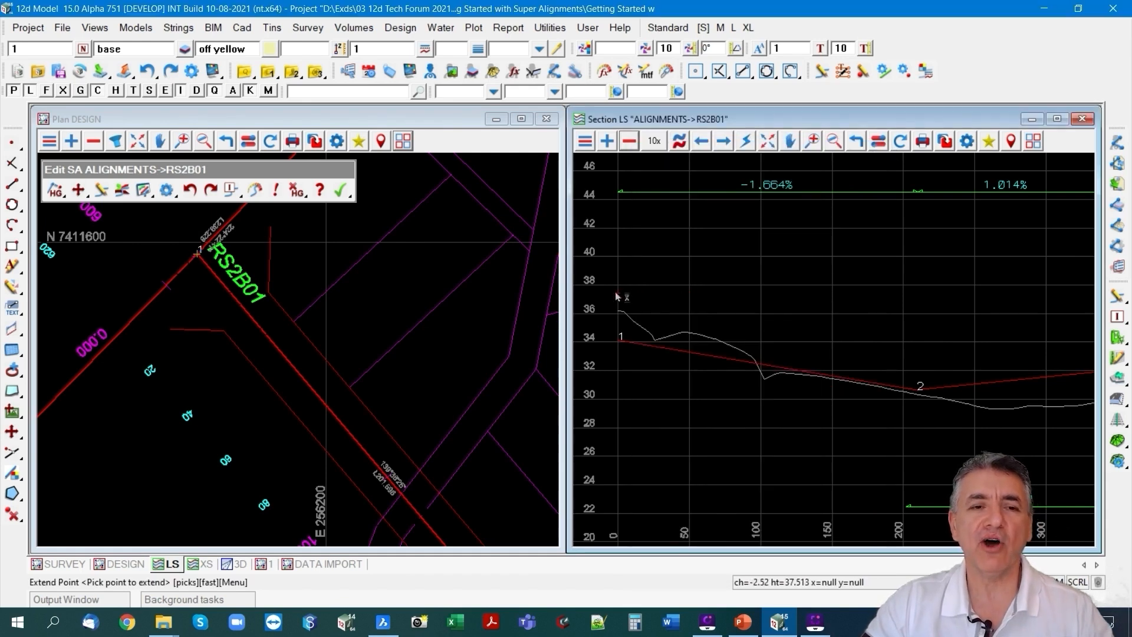
{"action": "key", "text": "F3"}
{"action": "left_click", "coordinate": [815, 387]}
{"action": "left_click", "coordinate": [616, 293]}
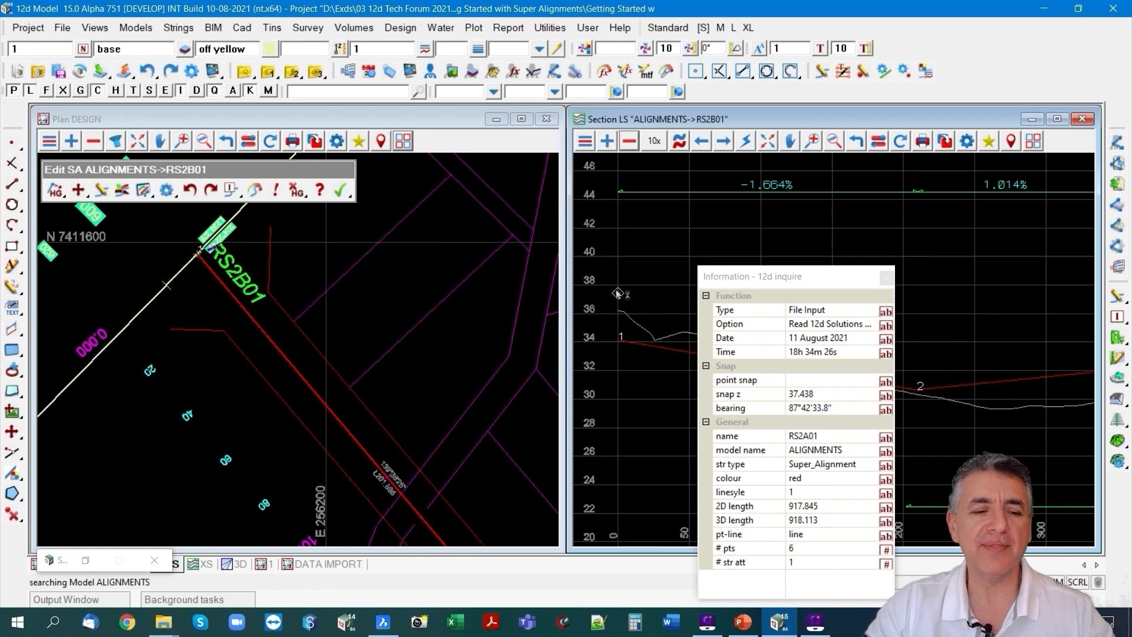
{"action": "key", "text": "Escape"}
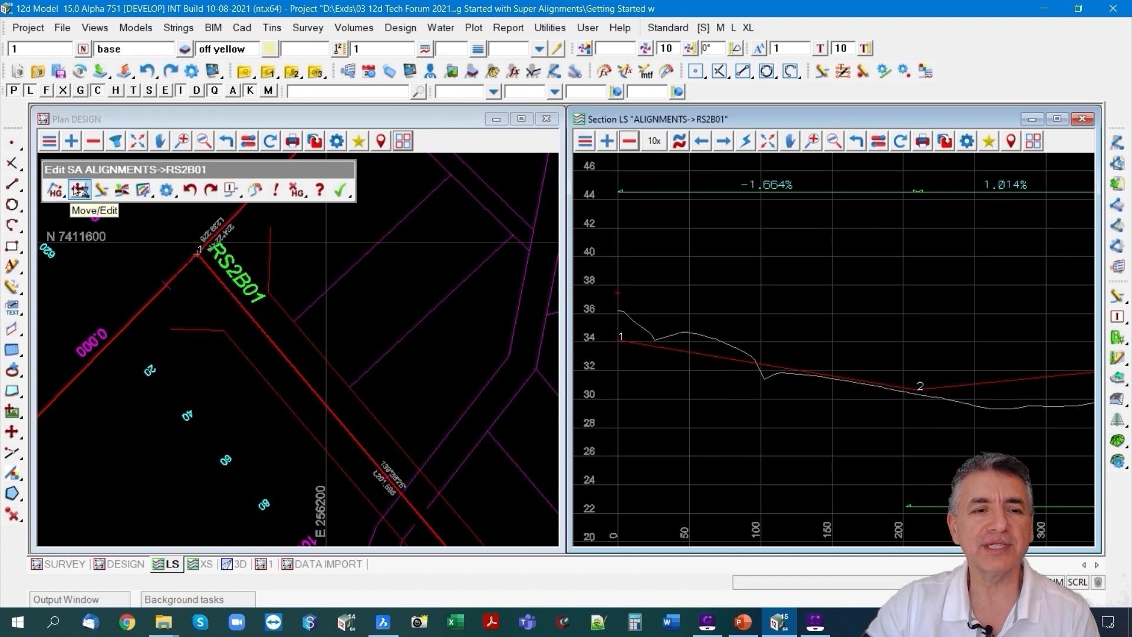
Move VIP 1 of RS2B01 up to the RS2A01 crossing marker at the start of the profile.
{"action": "left_click", "coordinate": [80, 189]}
{"action": "left_click", "coordinate": [617, 340]}
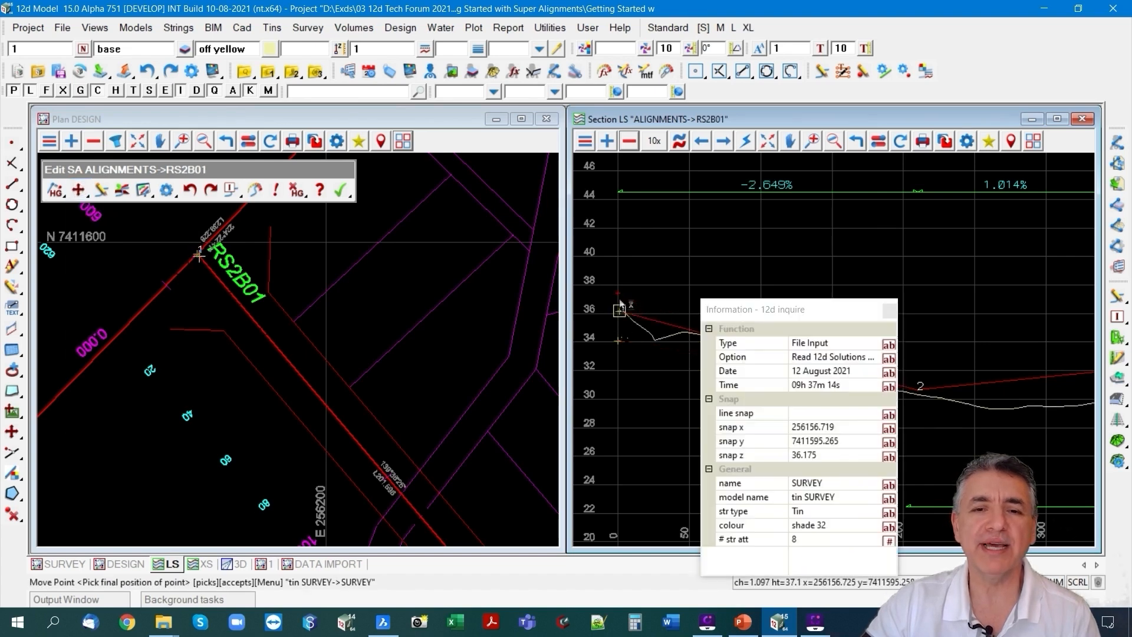
{"action": "left_click", "coordinate": [617, 293]}
{"action": "left_click", "coordinate": [618, 293]}
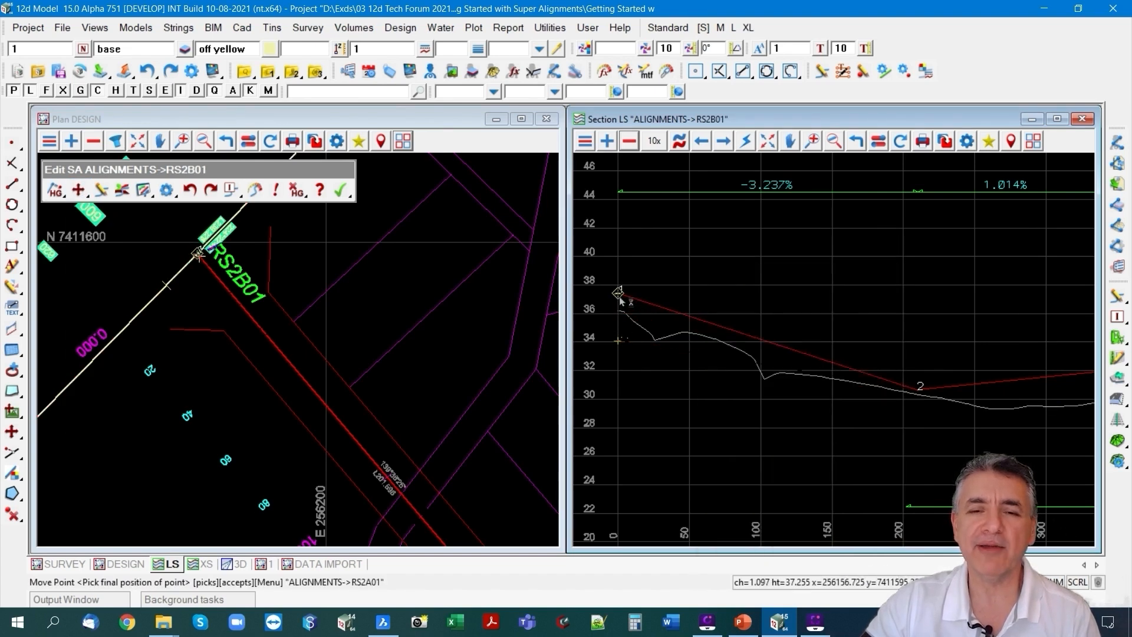
{"action": "left_click", "coordinate": [617, 293]}
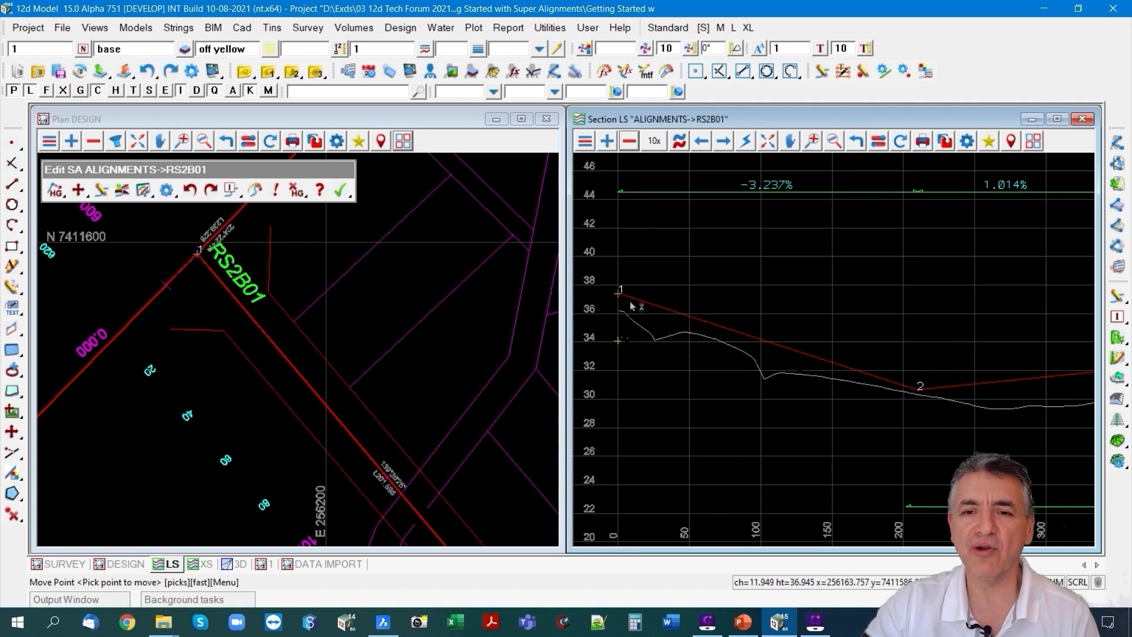
{"action": "scroll", "coordinate": [635, 308], "scroll_direction": "down", "scroll_amount": 1}
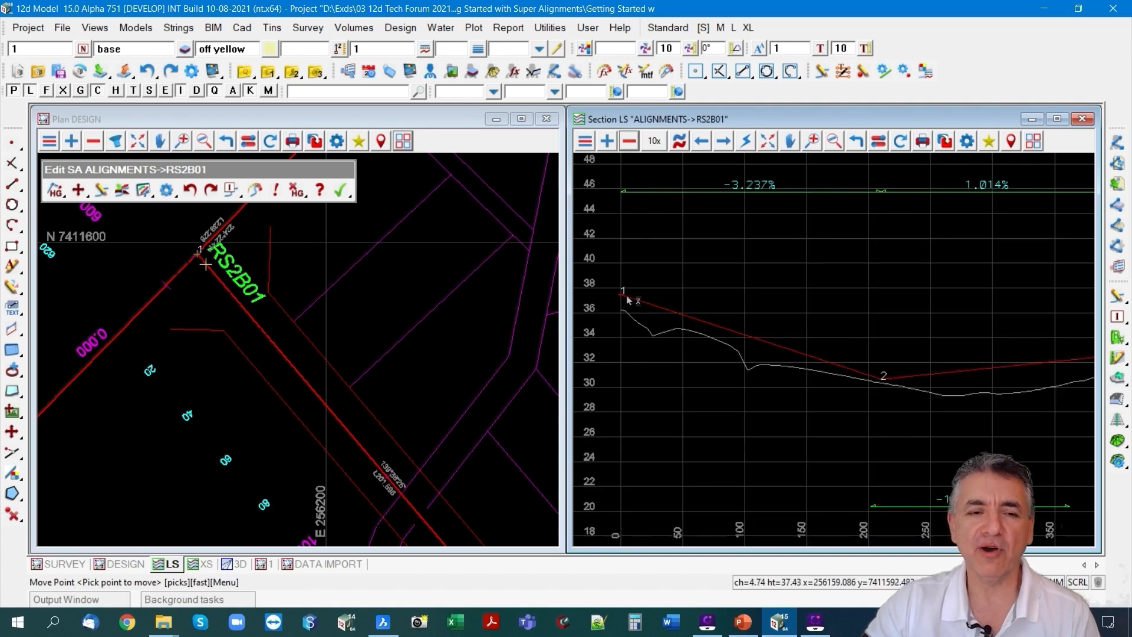
{"action": "scroll", "coordinate": [620, 293], "scroll_direction": "up", "scroll_amount": 1}
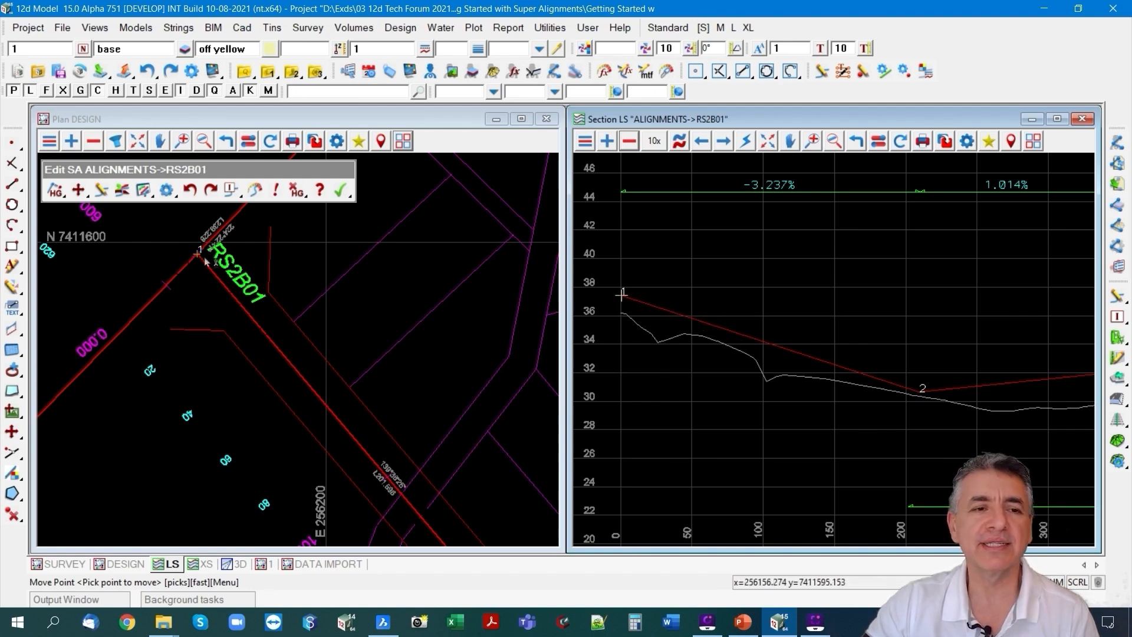
Insert a VIP by grade from VIP 1, using a grade of -3 and a distance of 50.
{"action": "left_click", "coordinate": [60, 192]}
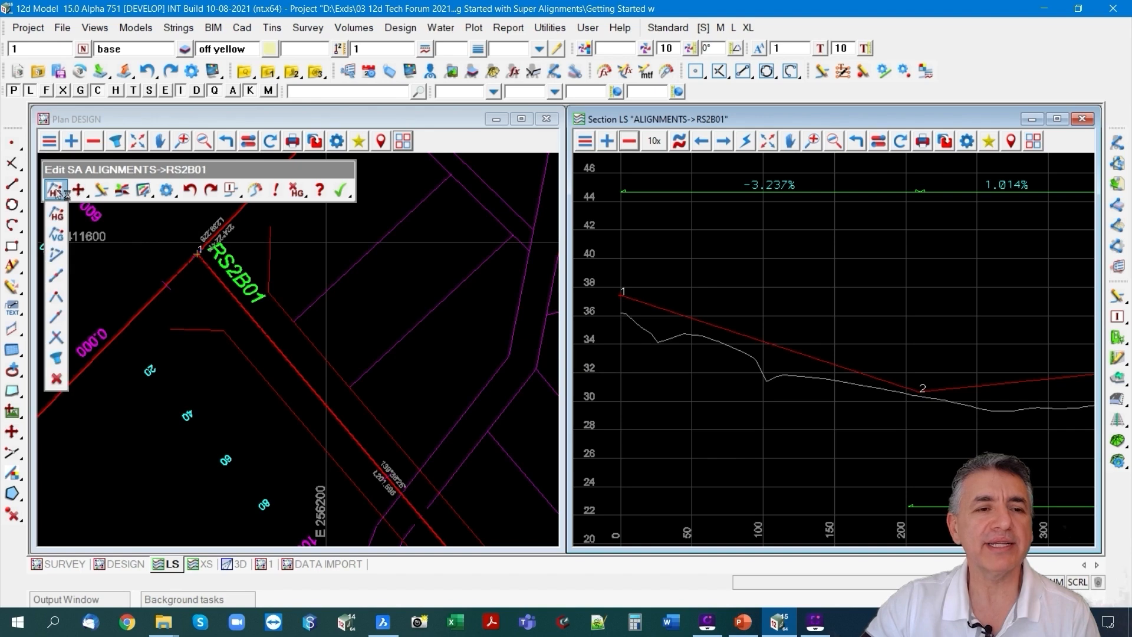
{"action": "left_click", "coordinate": [58, 318]}
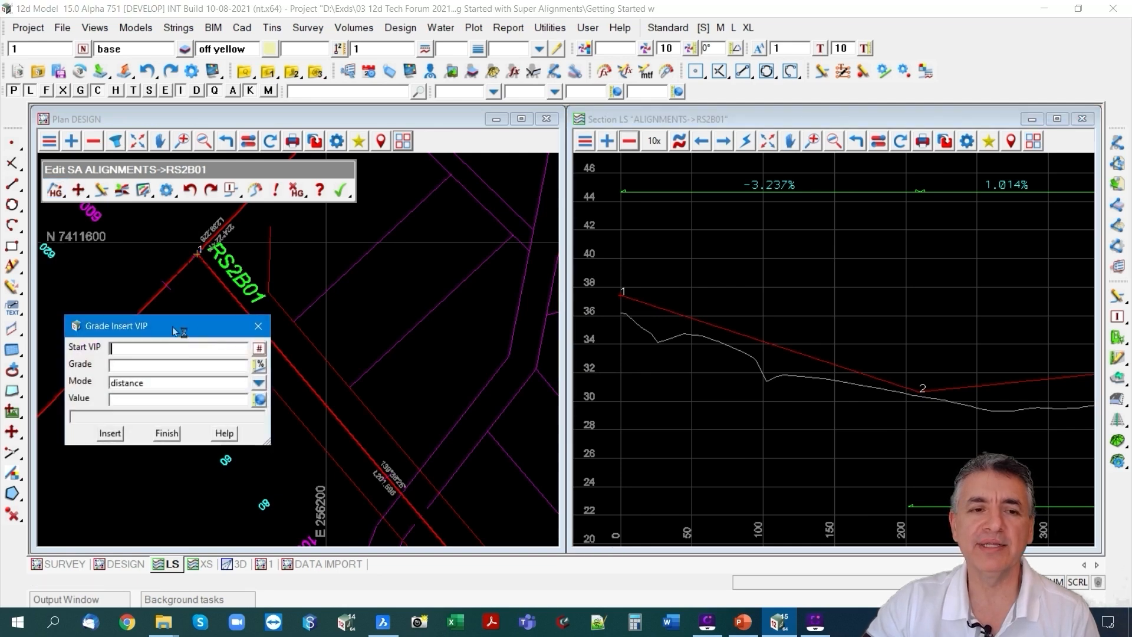
{"action": "left_click_drag", "start_coordinate": [180, 327], "coordinate": [377, 302]}
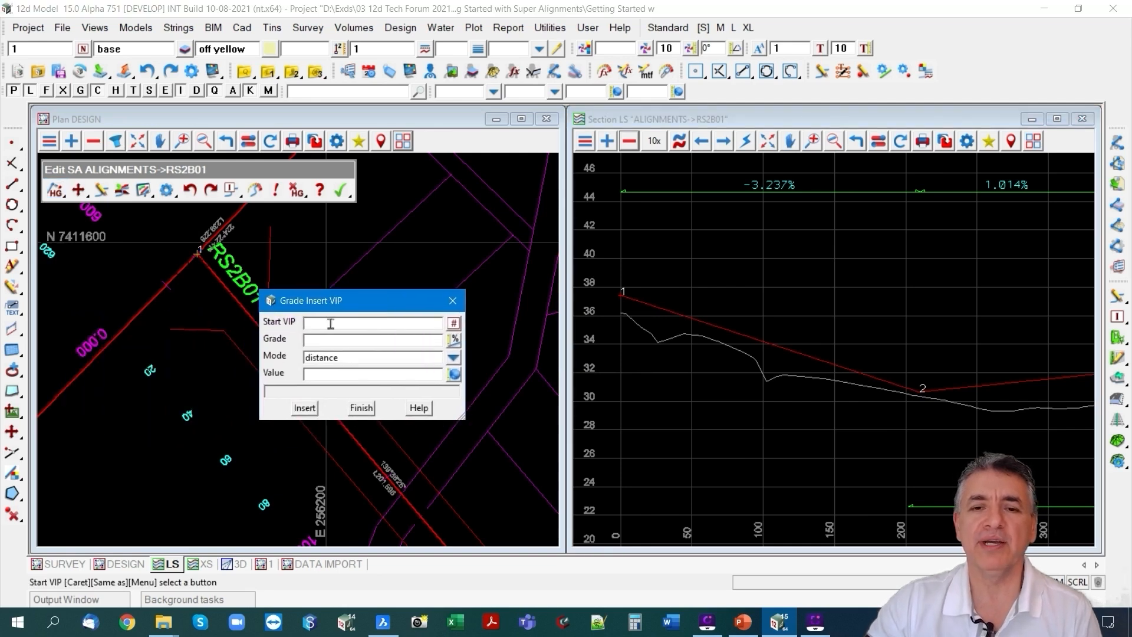
{"action": "type", "text": "1"}
{"action": "left_click", "coordinate": [324, 343]}
{"action": "type", "text": "-3"}
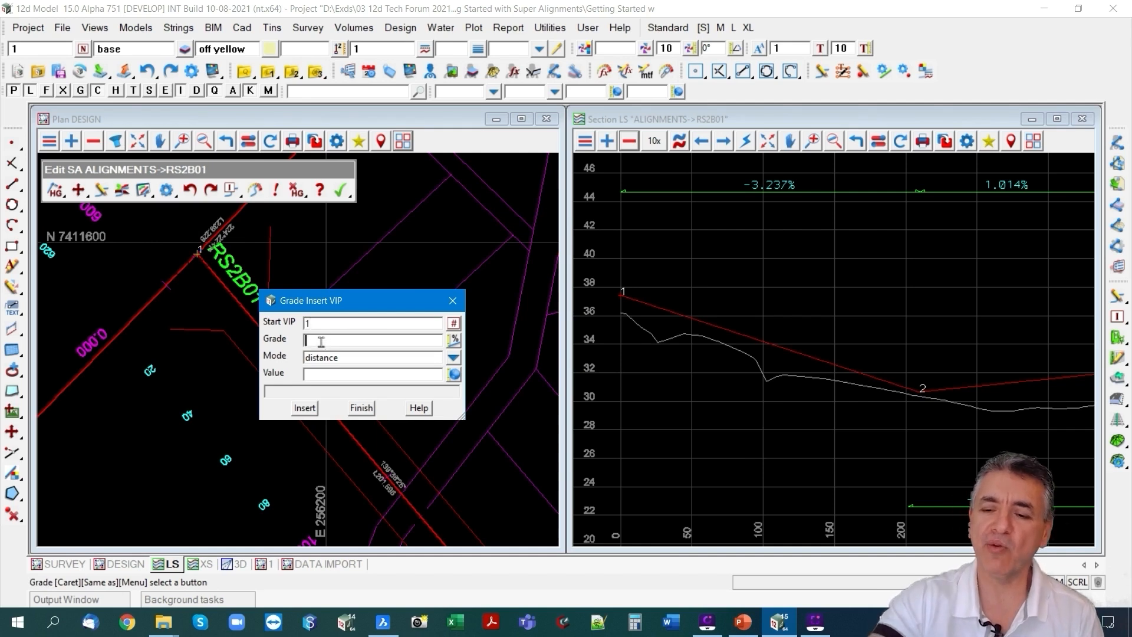
{"action": "left_click", "coordinate": [325, 373]}
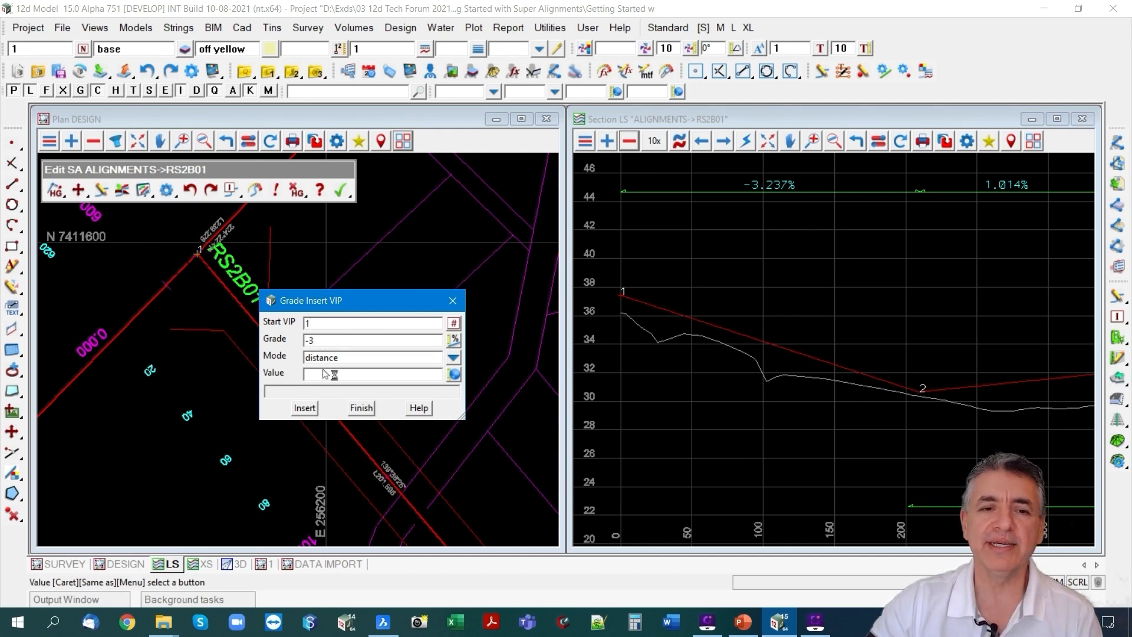
{"action": "type", "text": "50"}
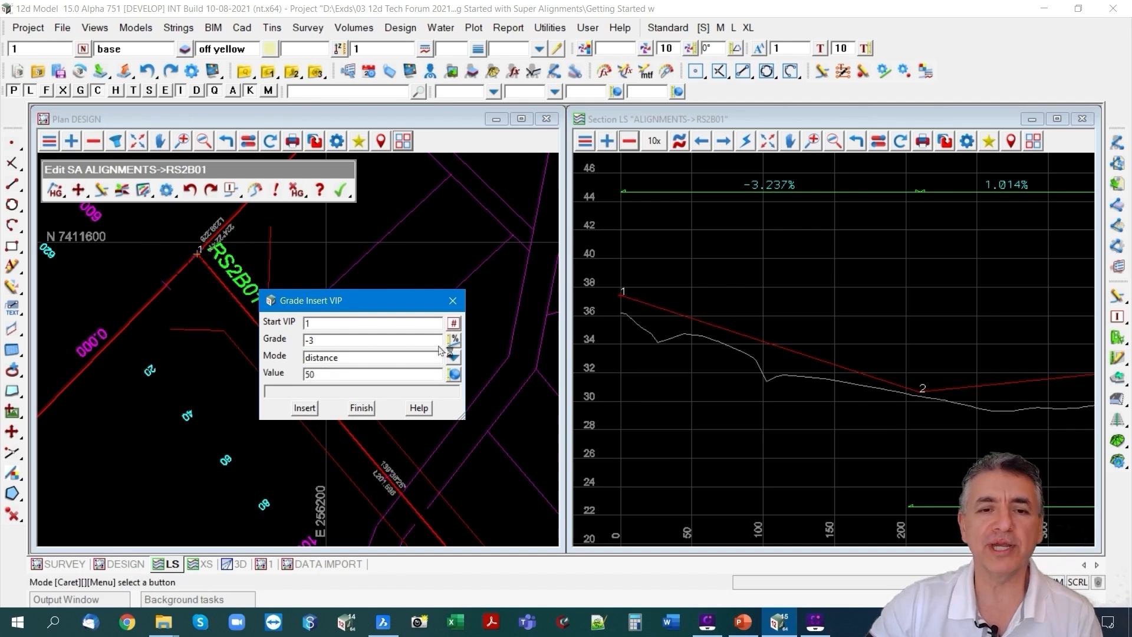
{"action": "left_click", "coordinate": [452, 357]}
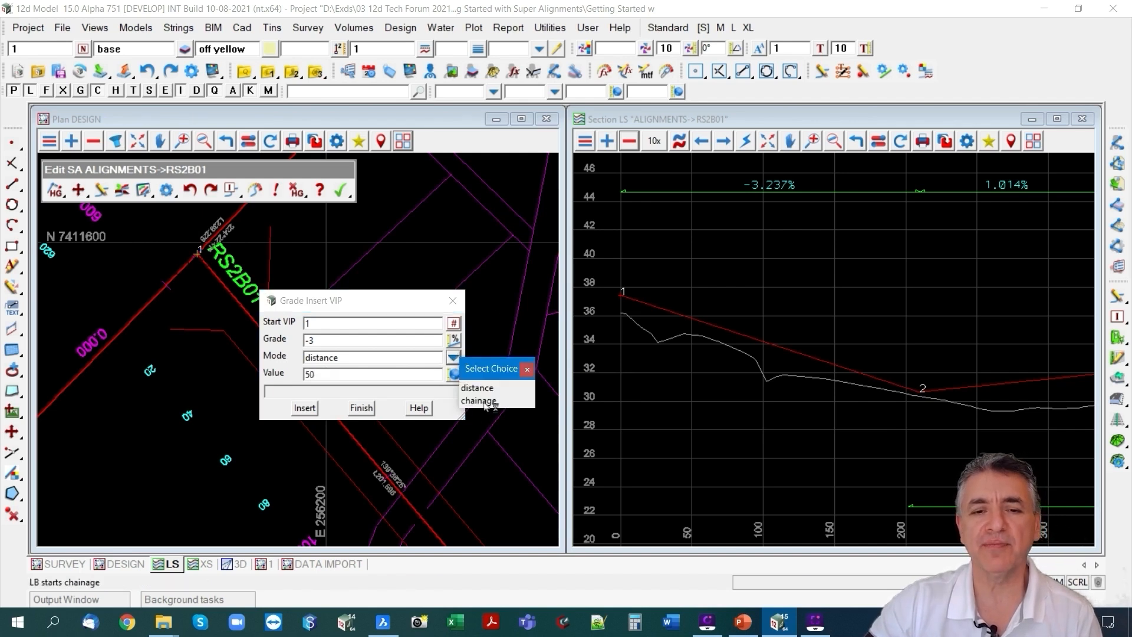
{"action": "left_click", "coordinate": [527, 369]}
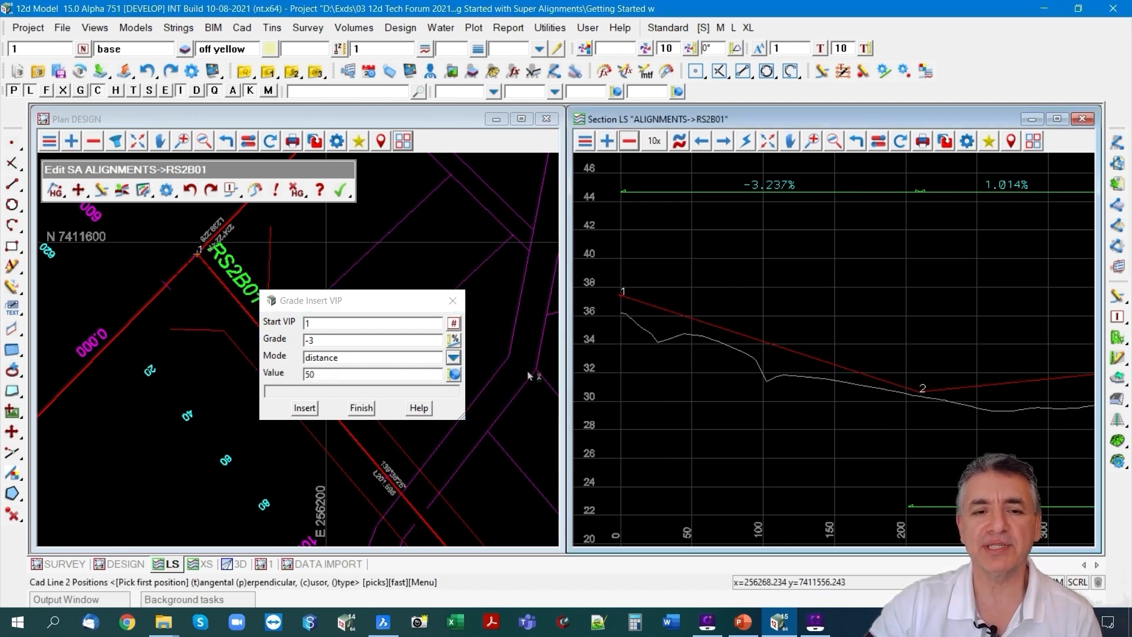
{"action": "left_click", "coordinate": [304, 408]}
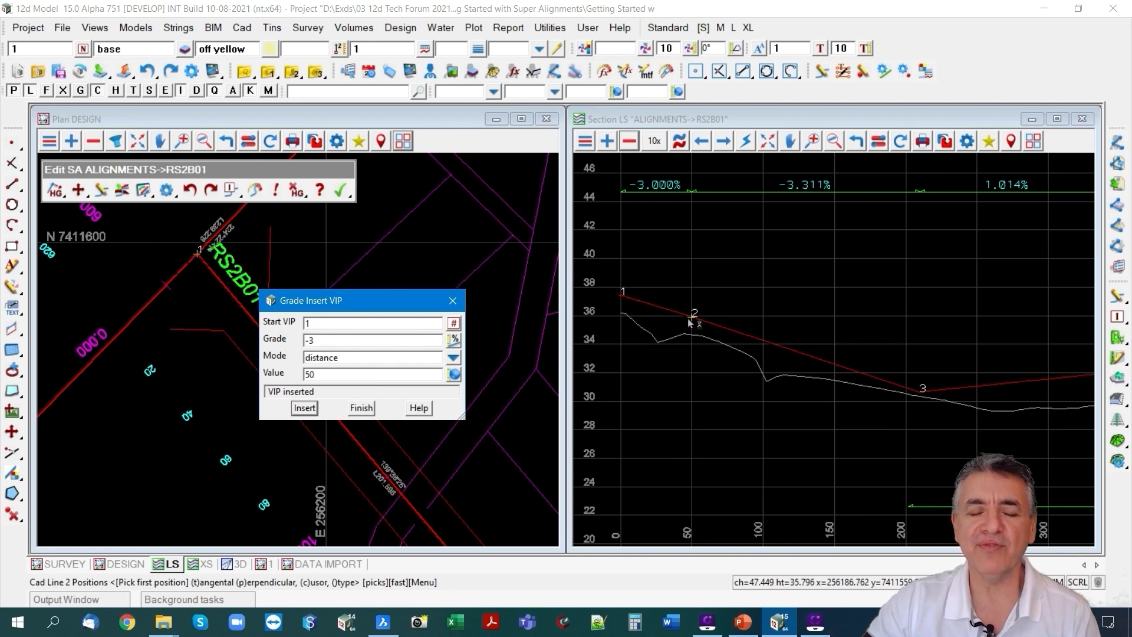
{"action": "left_click", "coordinate": [362, 408]}
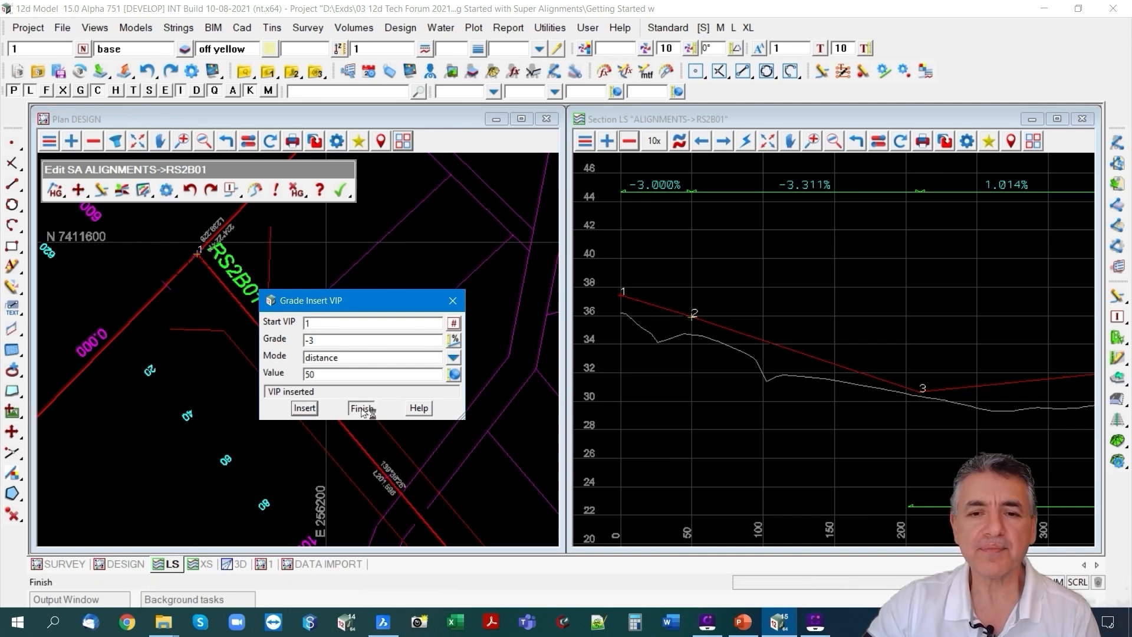
Set the vertical curve lengths of RS2B01 to 40 at VIP 2 and 80 at VIP 3.
{"action": "left_click", "coordinate": [89, 196]}
{"action": "left_click", "coordinate": [80, 358]}
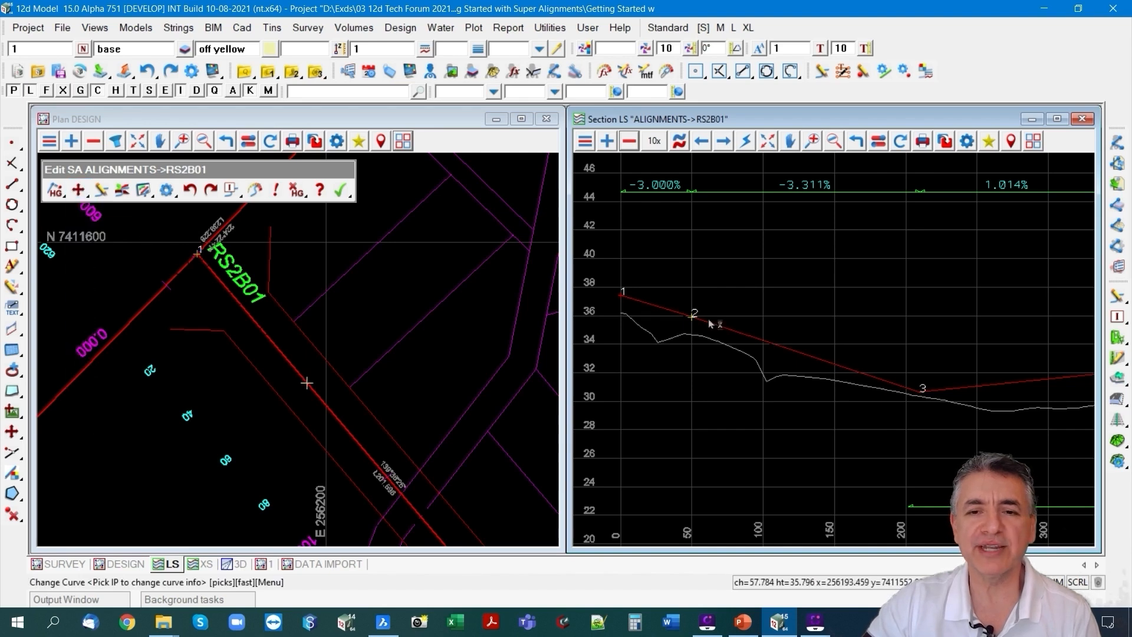
{"action": "left_click", "coordinate": [693, 314]}
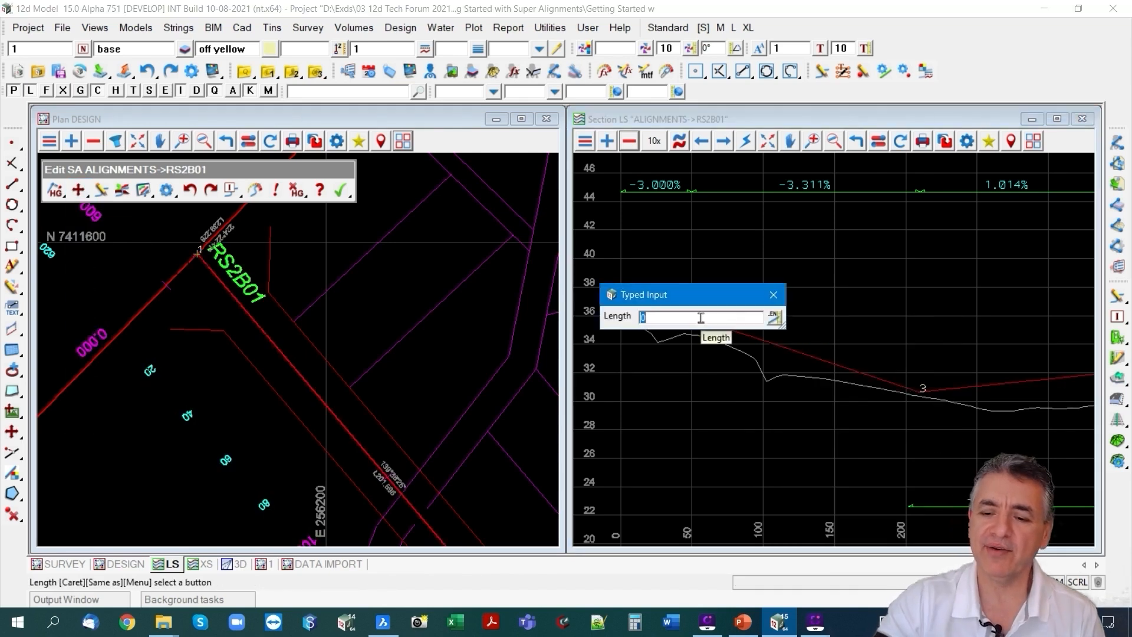
{"action": "key", "text": "Return"}
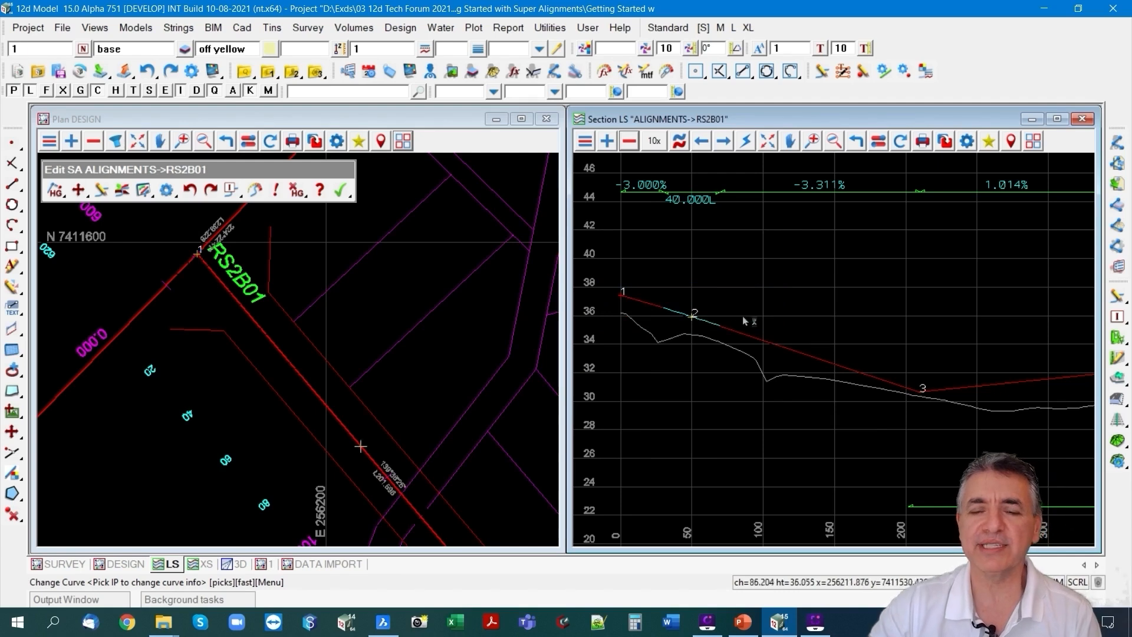
{"action": "left_click", "coordinate": [931, 399]}
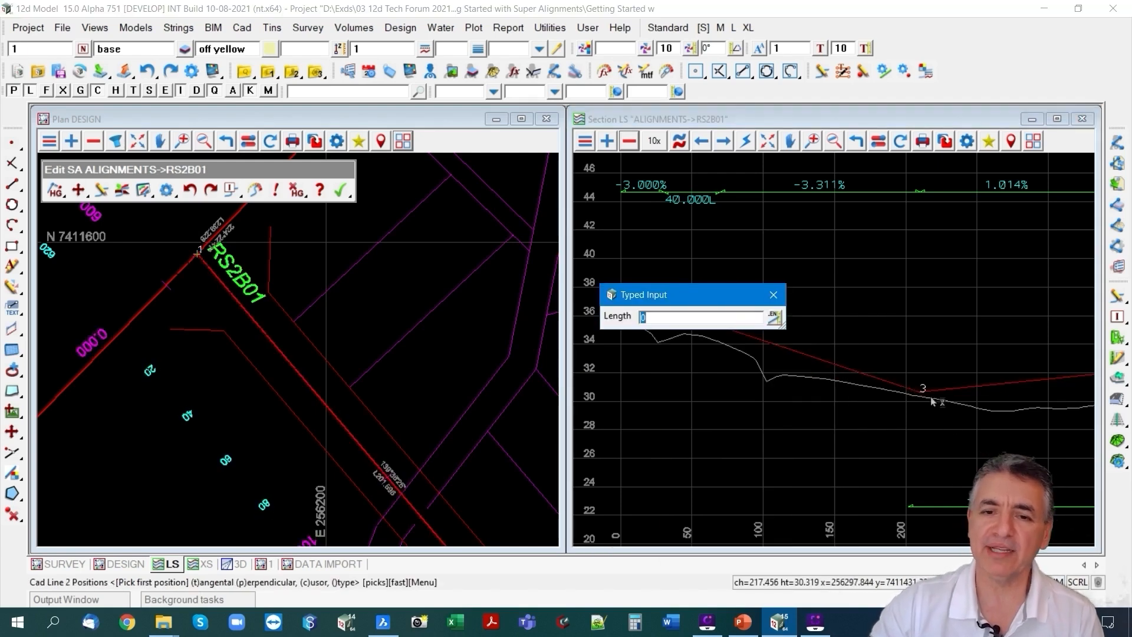
{"action": "type", "text": "80"}
{"action": "key", "text": "Return"}
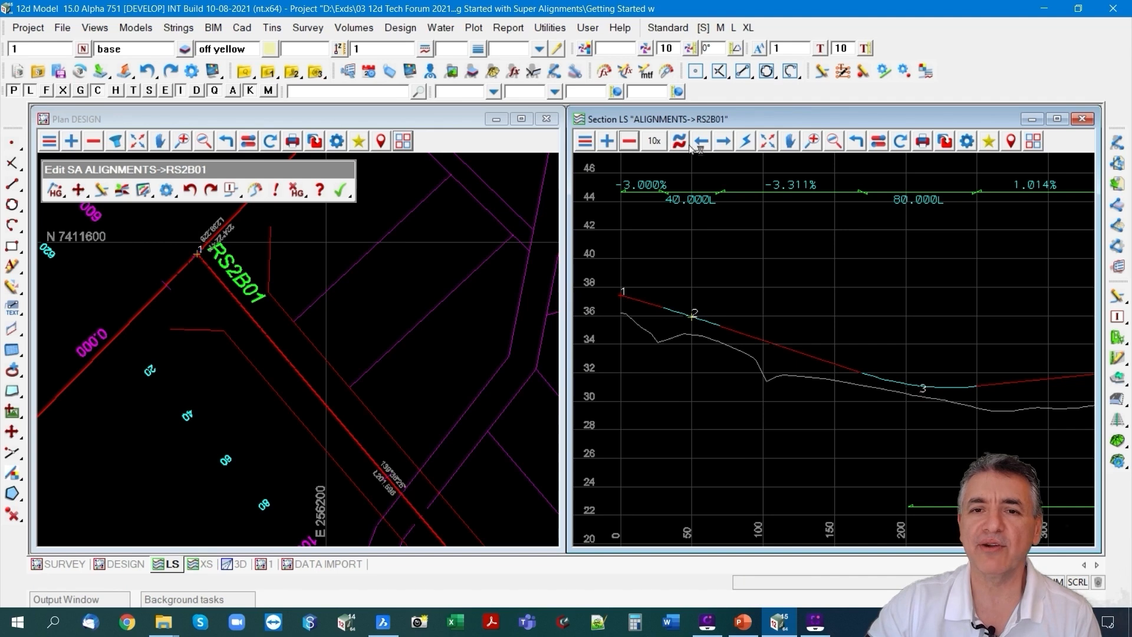
{"action": "left_click", "coordinate": [766, 141]}
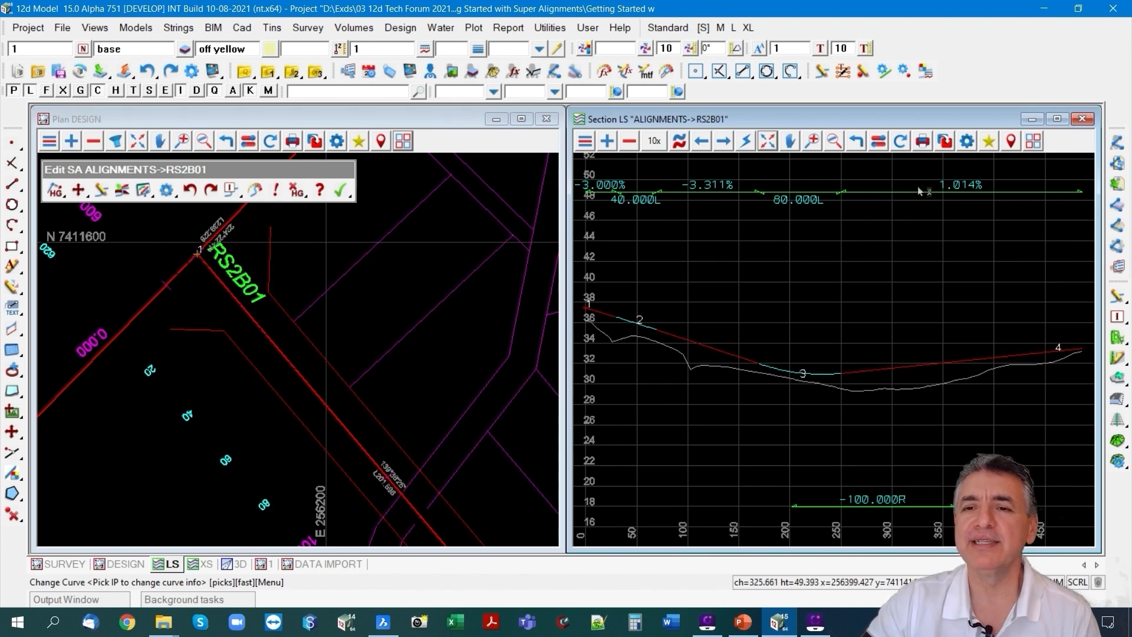
Set the grade between VIP 2 and VIP 3 of RS2B01 to -4 with Change Grade 2.
{"action": "left_click", "coordinate": [79, 190]}
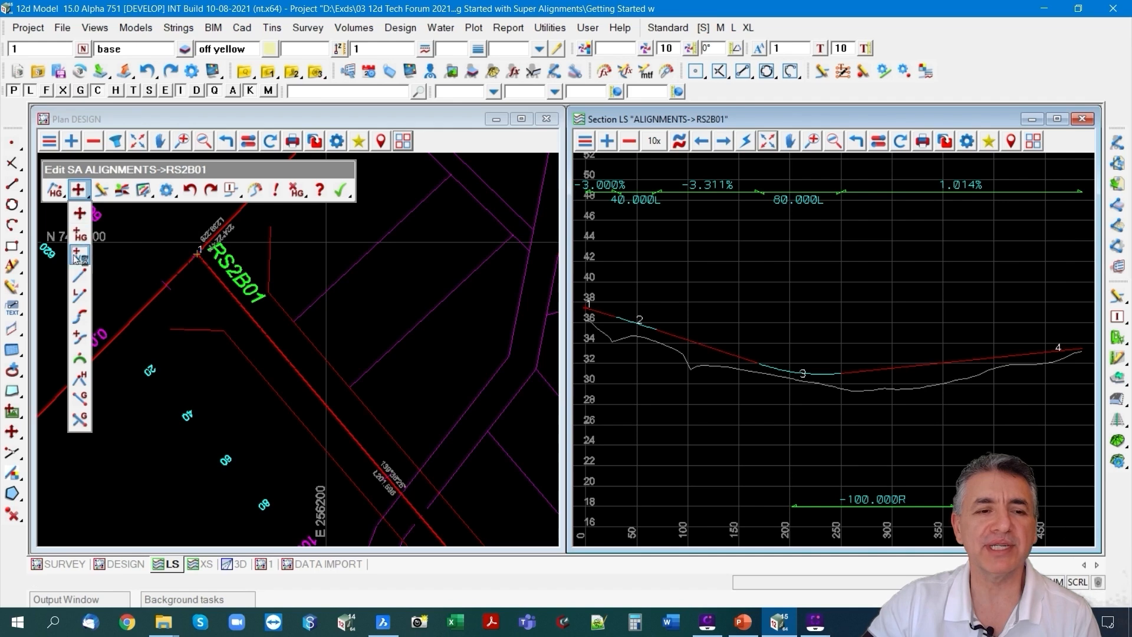
{"action": "left_click", "coordinate": [79, 421]}
{"action": "scroll", "coordinate": [655, 329], "scroll_direction": "up", "scroll_amount": 2}
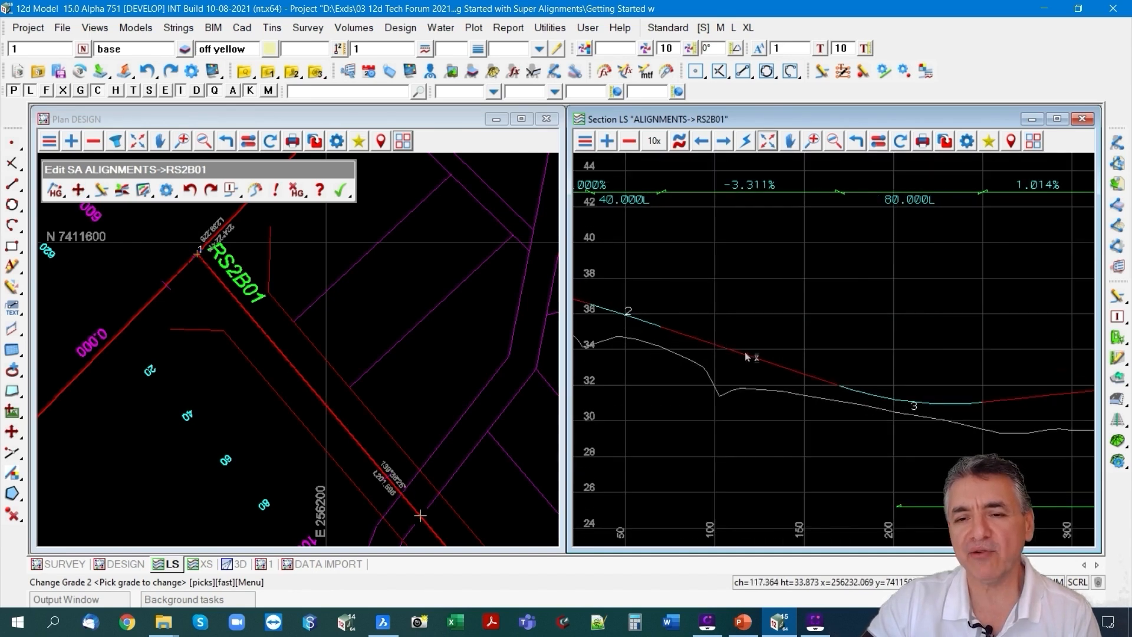
{"action": "left_click", "coordinate": [763, 361]}
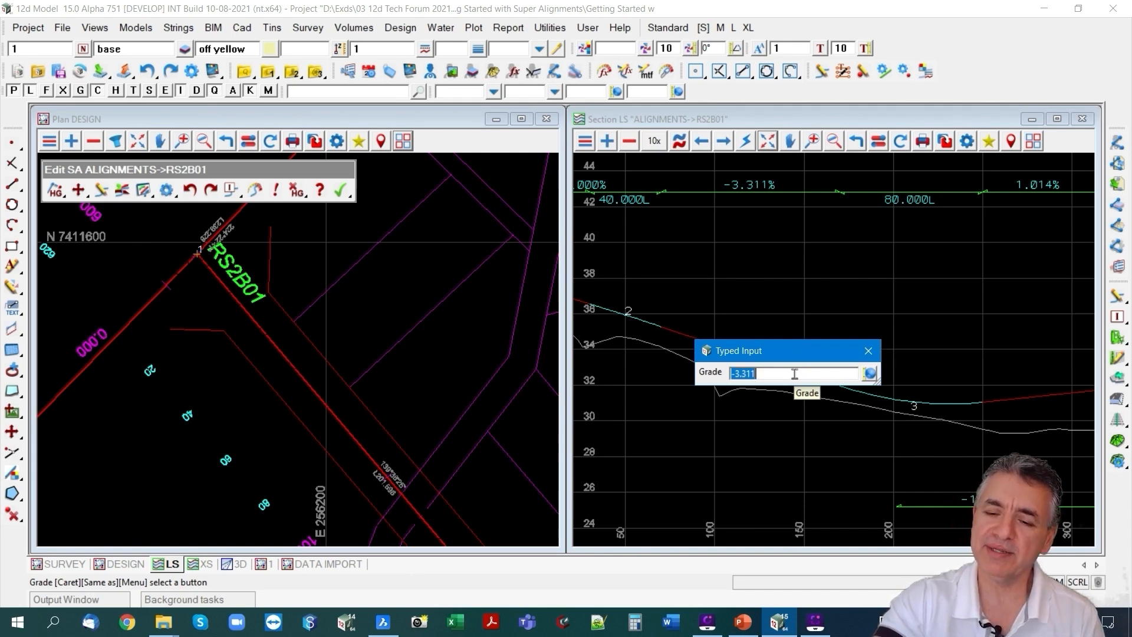
{"action": "type", "text": "-4"}
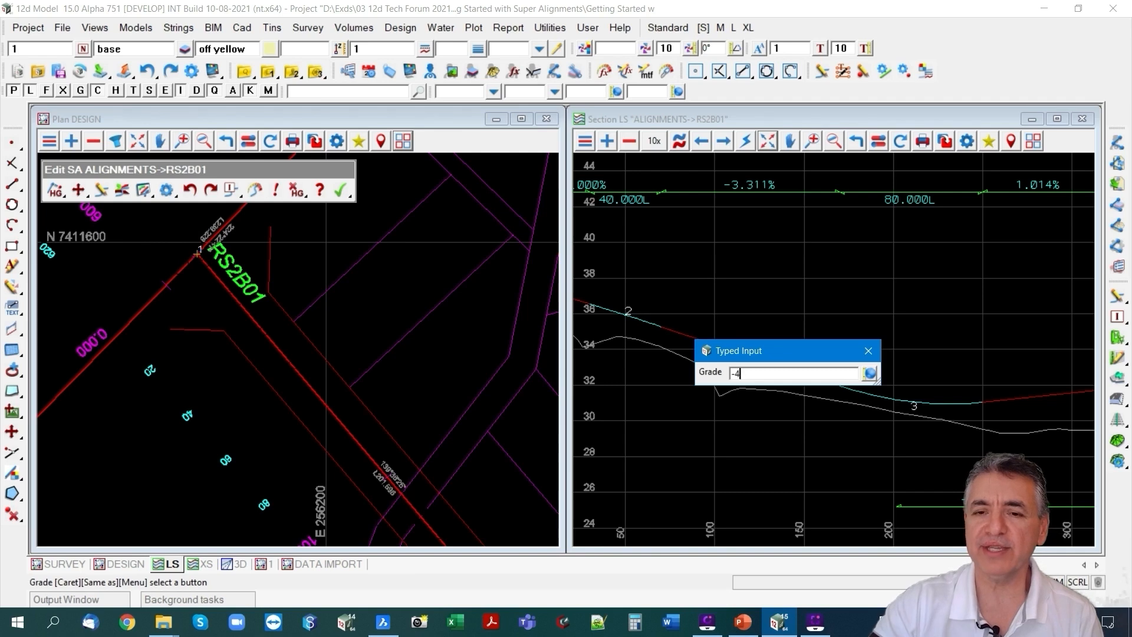
{"action": "key", "text": "Return"}
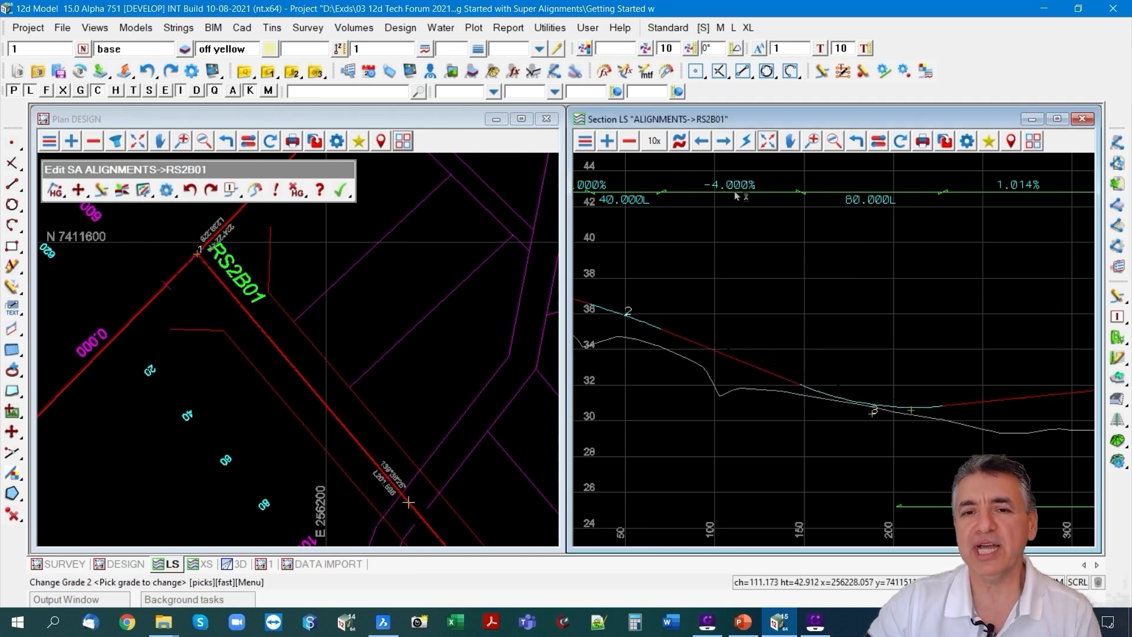
Set the grade between VIP 3 and VIP 4 of RS2B01 to 1.5.
{"action": "scroll", "coordinate": [748, 399], "scroll_direction": "down", "scroll_amount": 2}
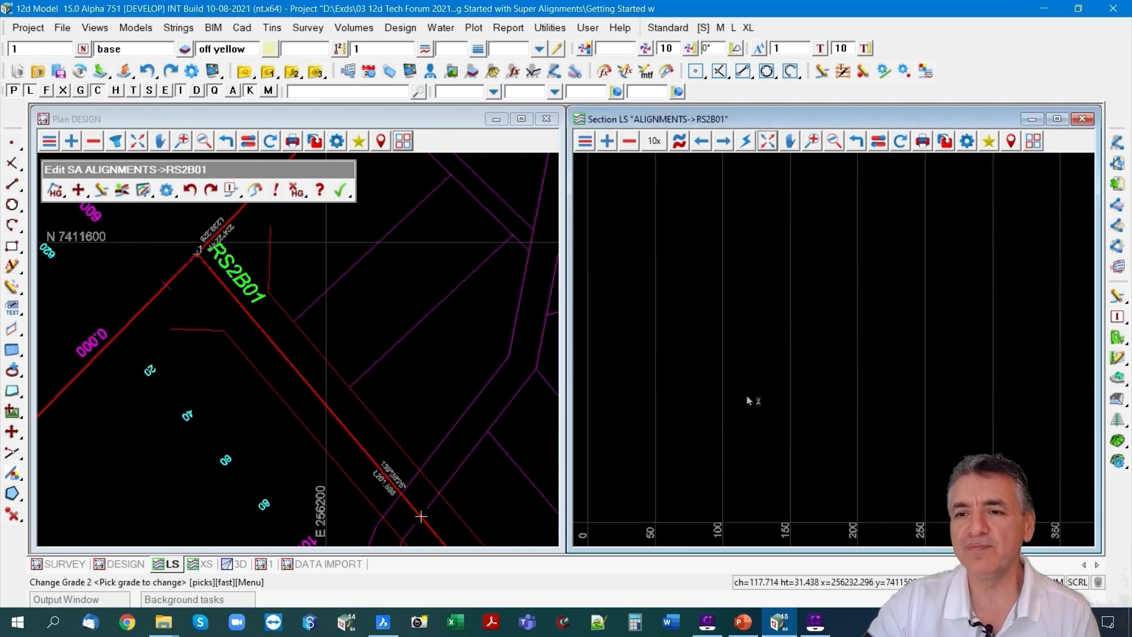
{"action": "scroll", "coordinate": [958, 432], "scroll_direction": "up", "scroll_amount": 2}
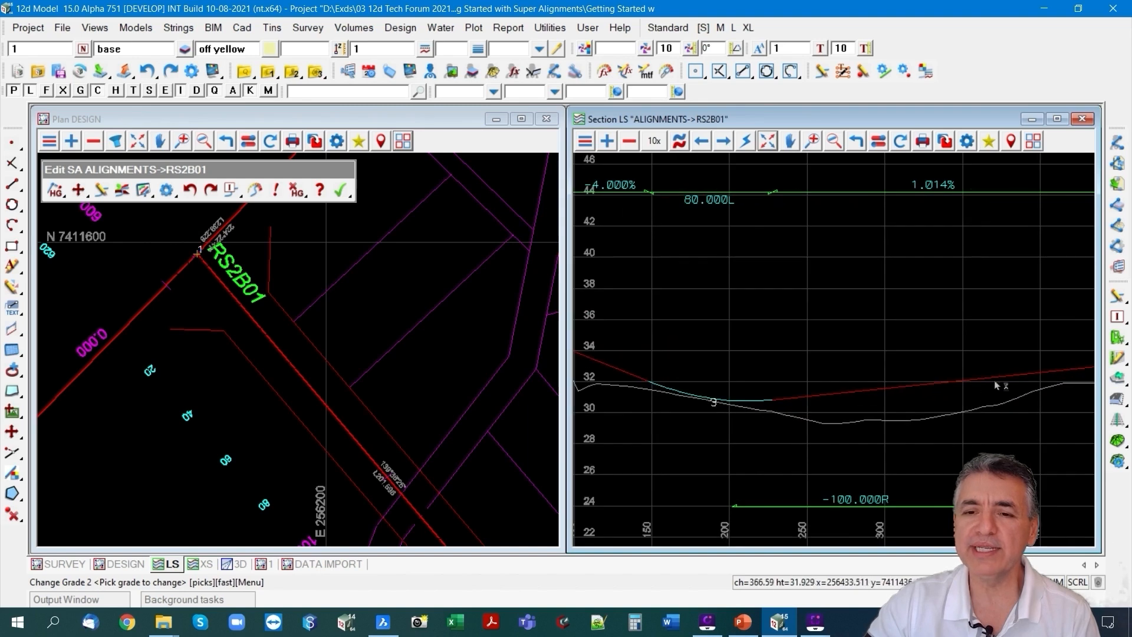
{"action": "left_click", "coordinate": [837, 393]}
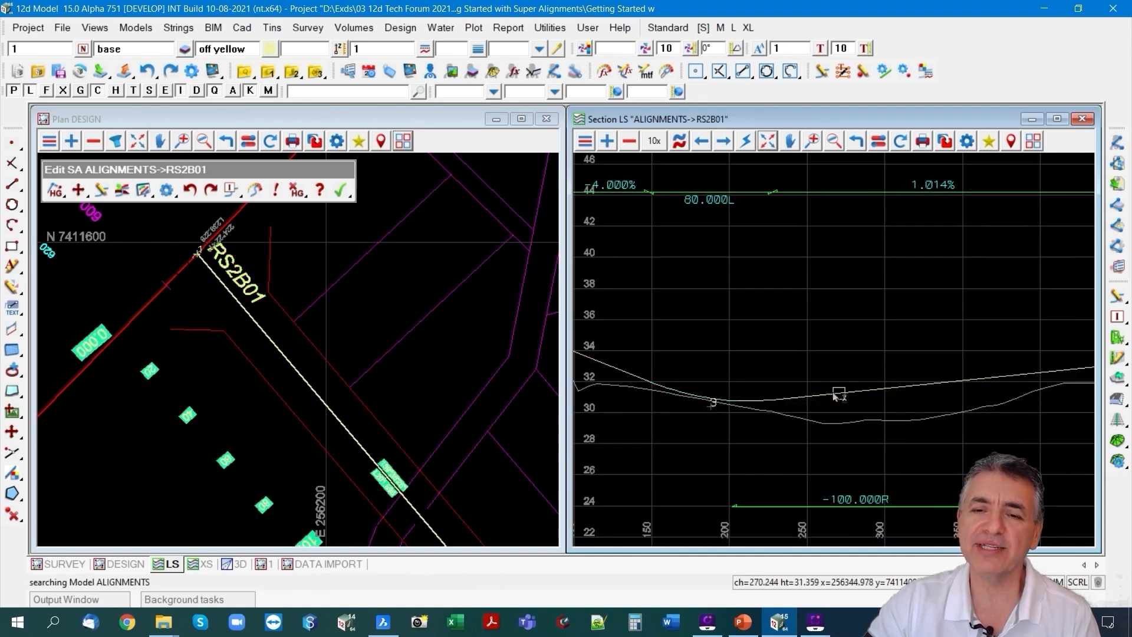
{"action": "middle_click", "coordinate": [816, 399]}
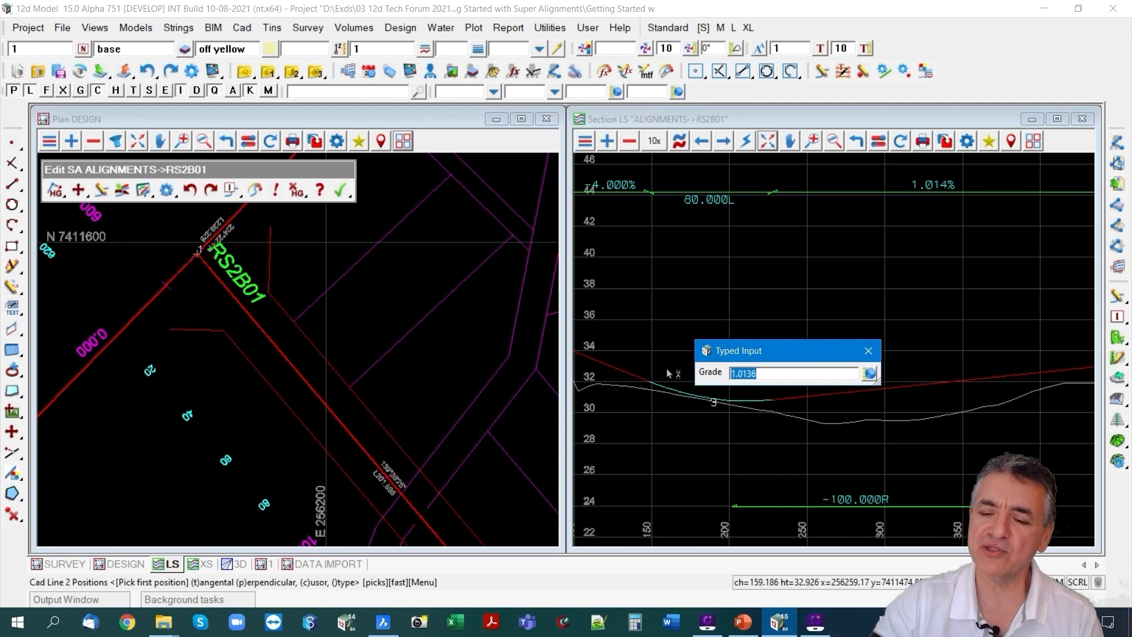
{"action": "type", "text": "1"}
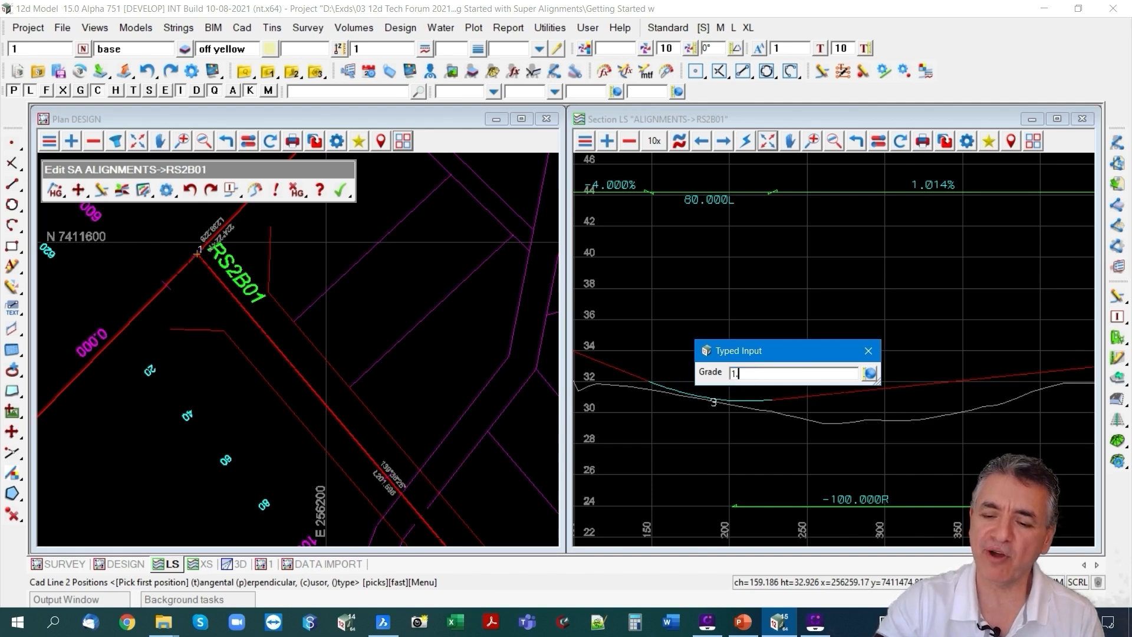
{"action": "type", "text": ".5"}
{"action": "key", "text": "Return"}
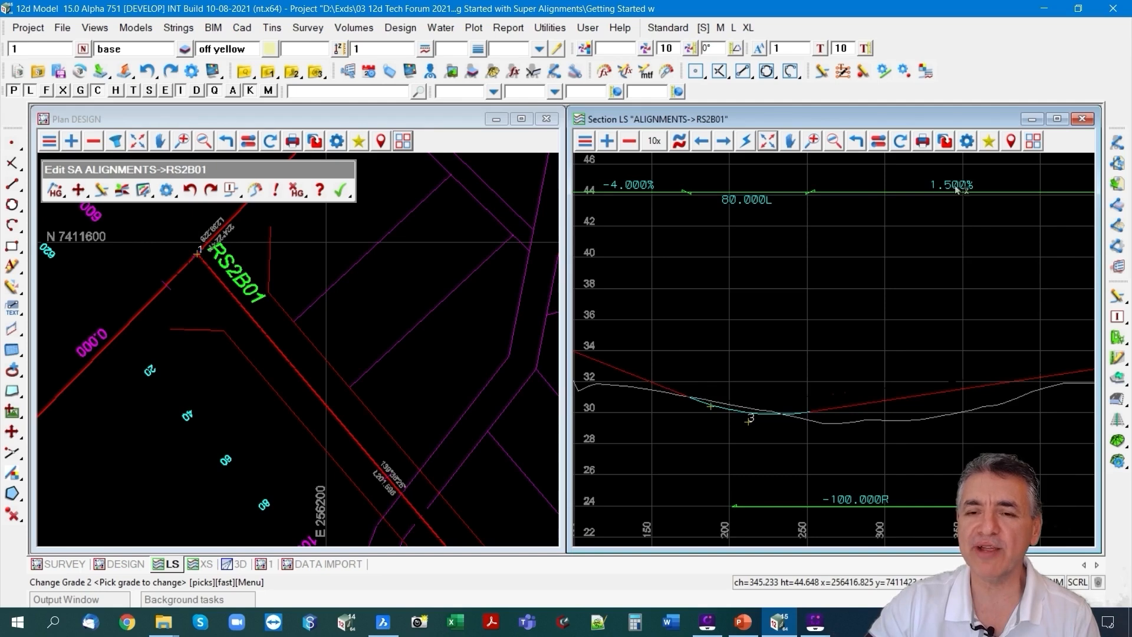
Fit the full RS2B01 profile in the section view and finish editing the alignment.
{"action": "scroll", "coordinate": [956, 188], "scroll_direction": "down", "scroll_amount": 2}
{"action": "scroll", "coordinate": [682, 200], "scroll_direction": "down", "scroll_amount": 2}
{"action": "scroll", "coordinate": [595, 203], "scroll_direction": "up", "scroll_amount": 1}
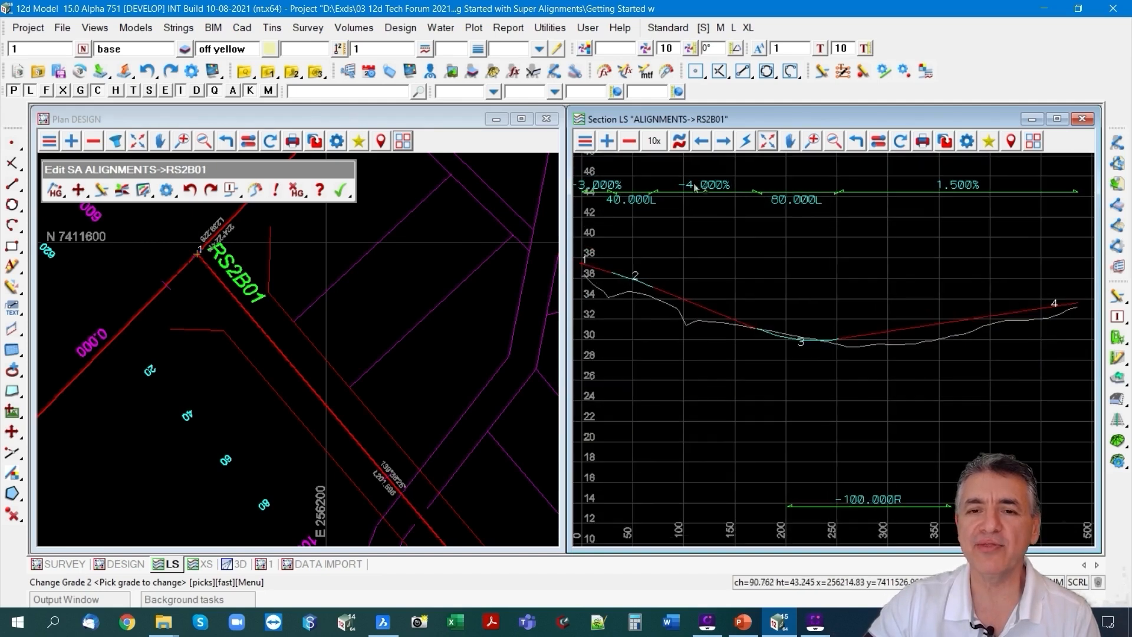
{"action": "left_click", "coordinate": [767, 143]}
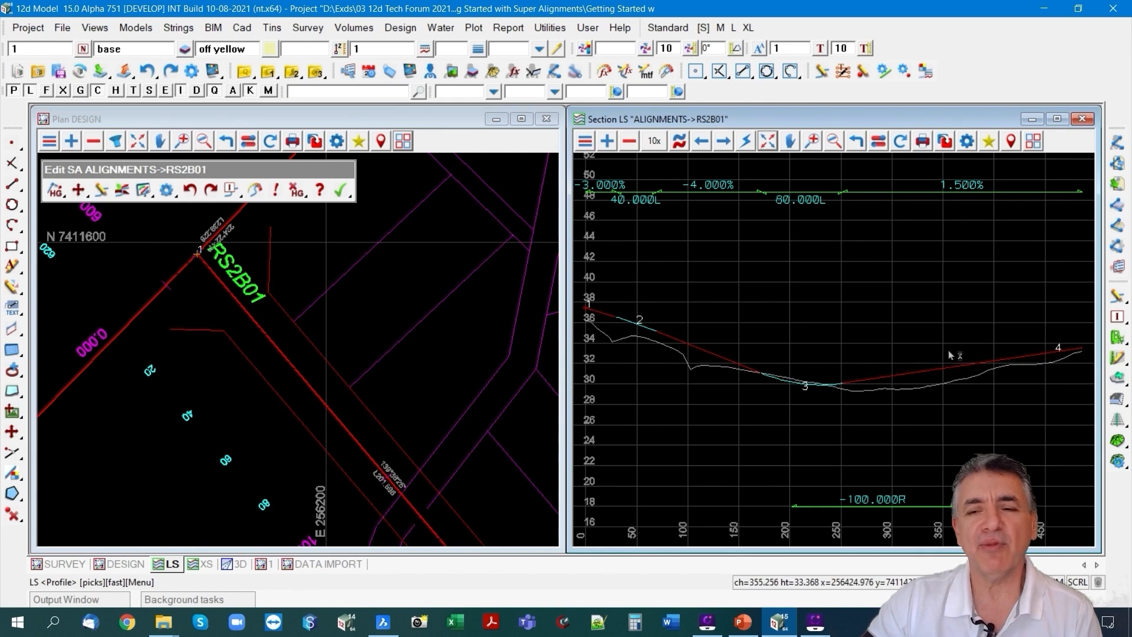
{"action": "left_click", "coordinate": [341, 190]}
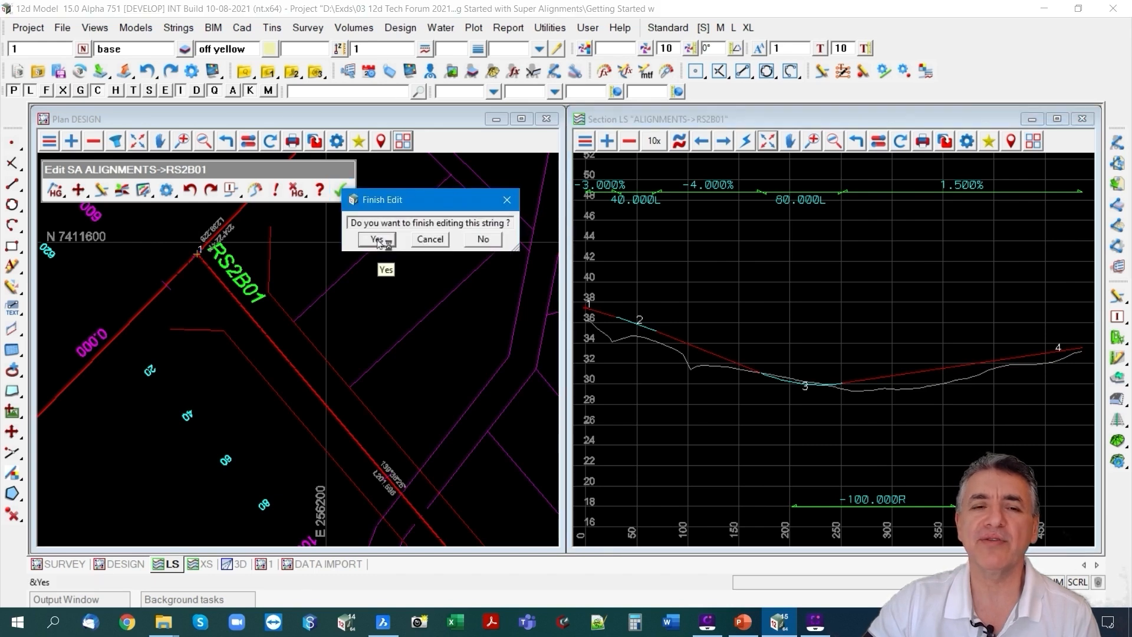
{"action": "left_click", "coordinate": [377, 241]}
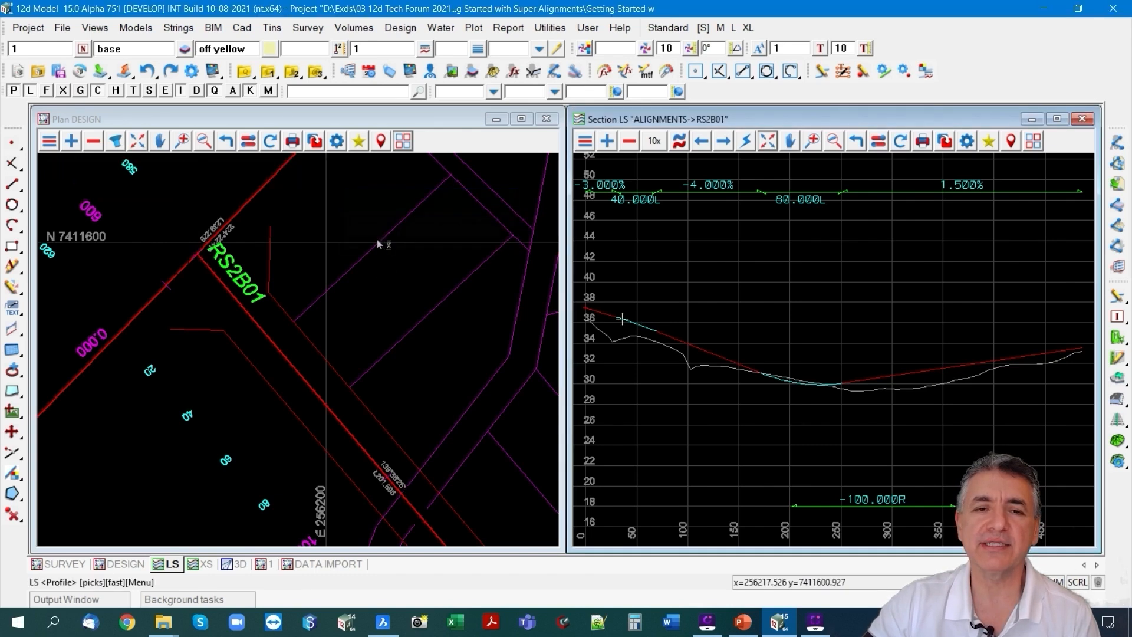
{"action": "scroll", "coordinate": [179, 242], "scroll_direction": "down", "scroll_amount": 5}
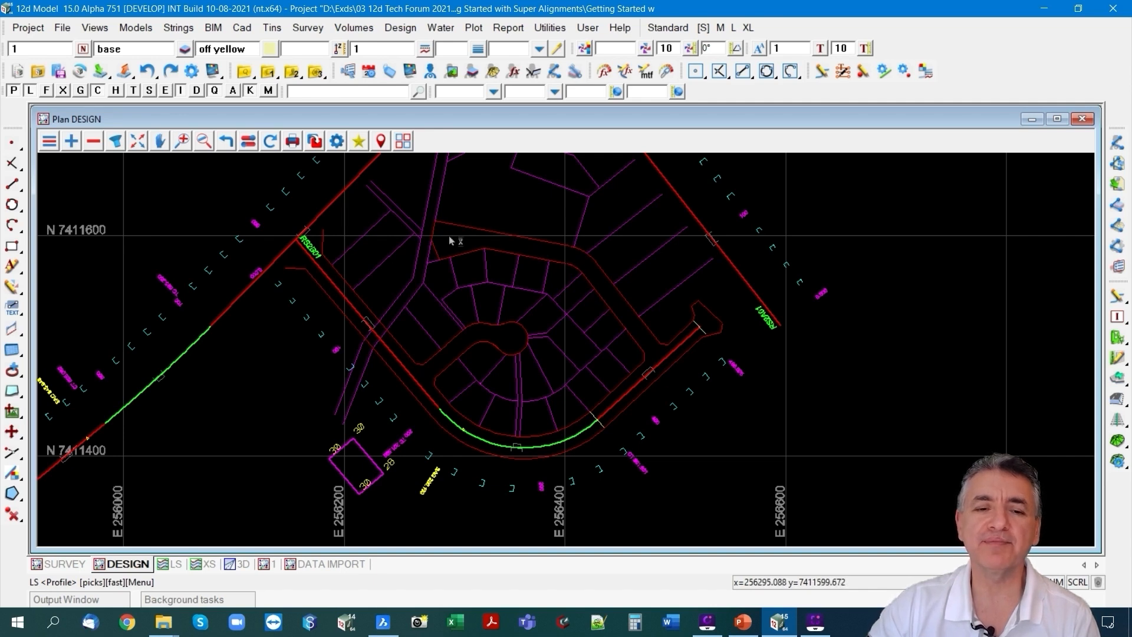
Switch to BricsCAD, copy the three connected green polylines on layer cad ALIGNMENTS to the clipboard, and return to 12d Model.
{"action": "left_click", "coordinate": [383, 622]}
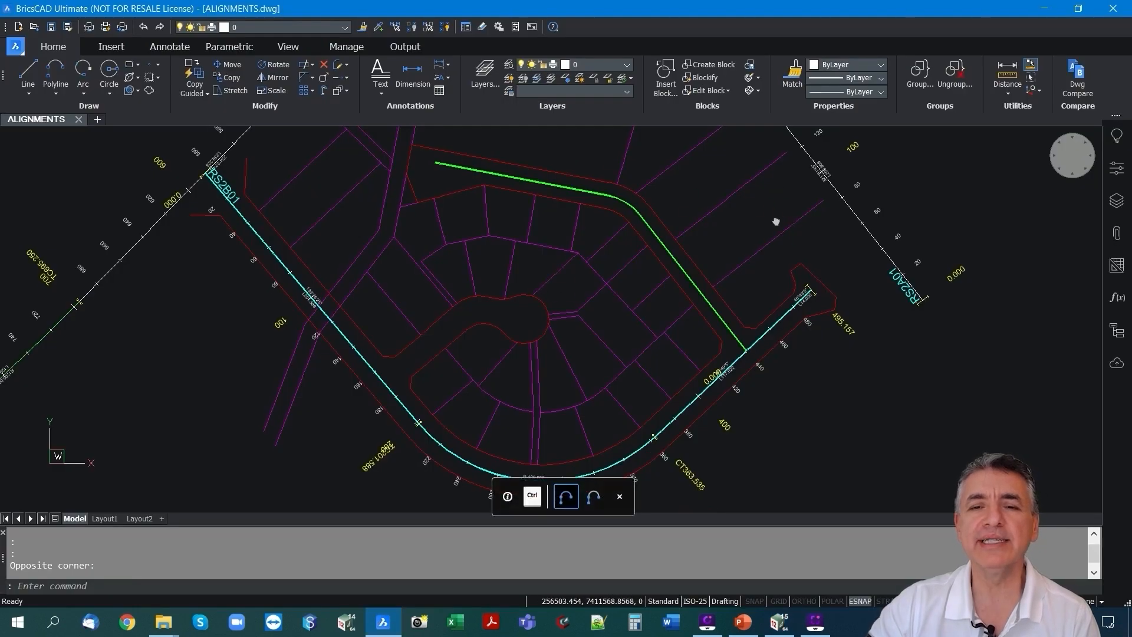
{"action": "middle_click_drag", "start_coordinate": [776, 222], "coordinate": [773, 229]}
{"action": "mouse_move", "coordinate": [724, 322]}
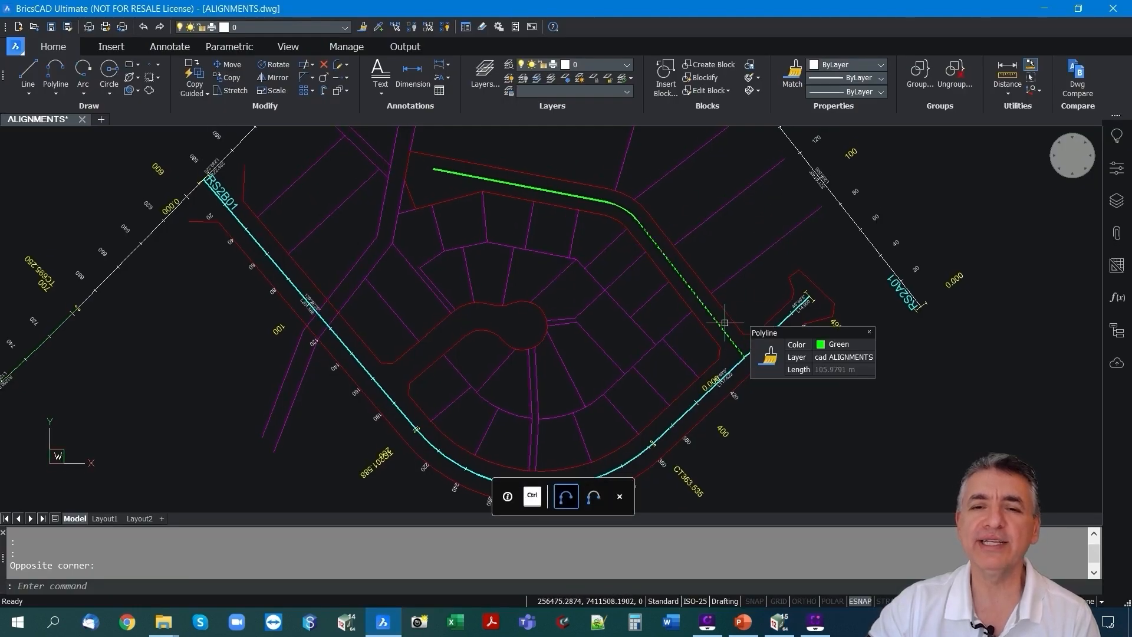
{"action": "left_click", "coordinate": [676, 273]}
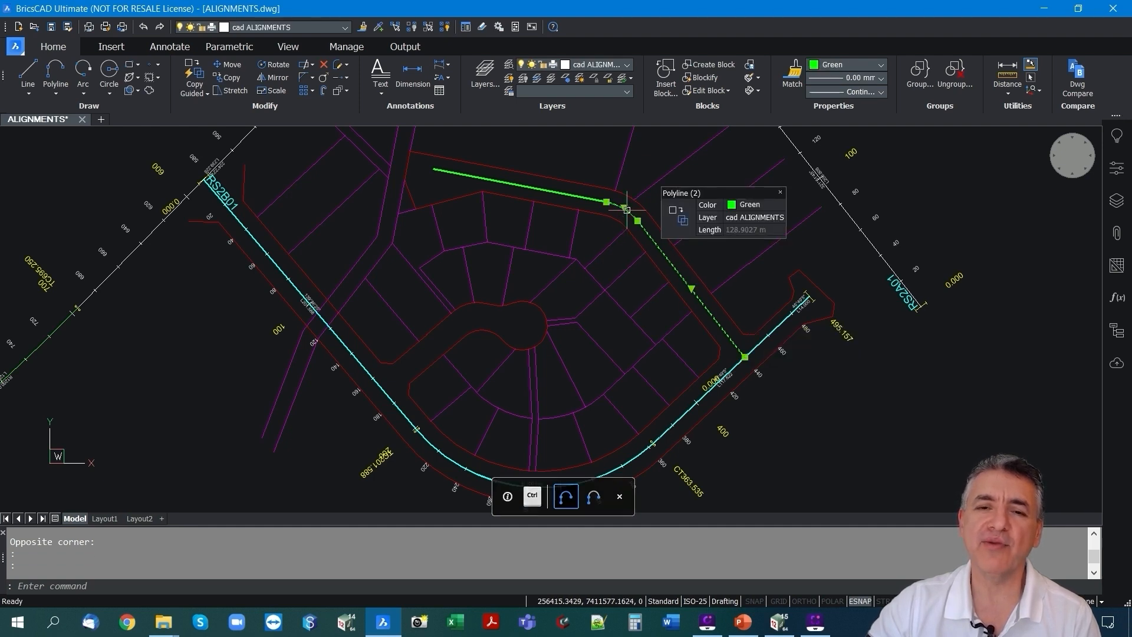
{"action": "left_click", "coordinate": [570, 195]}
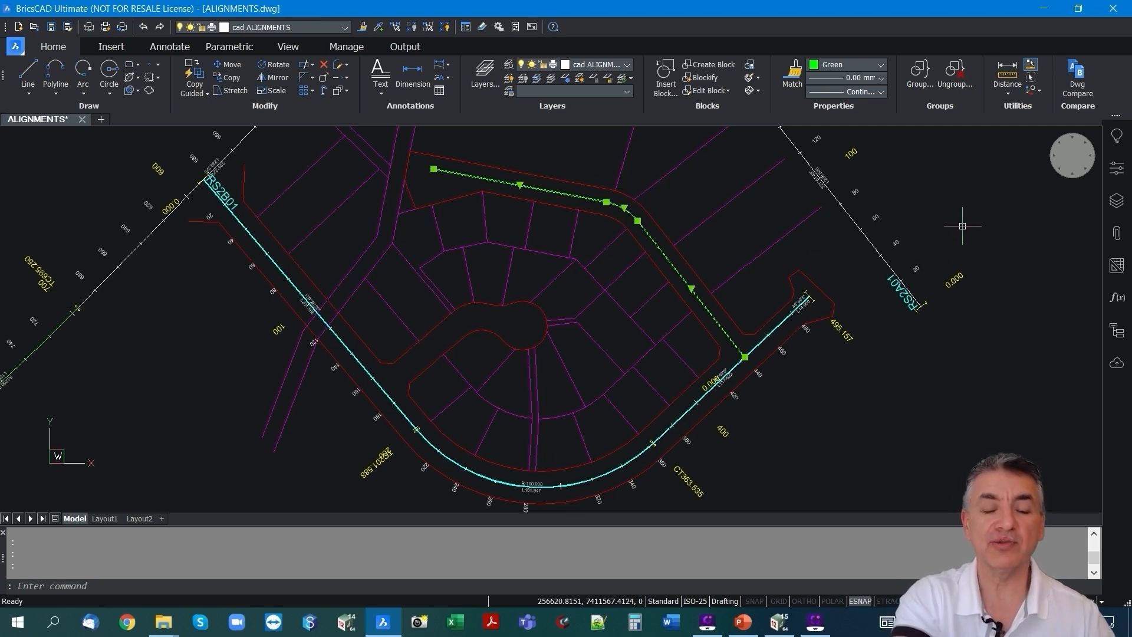
{"action": "key", "text": "ctrl+c"}
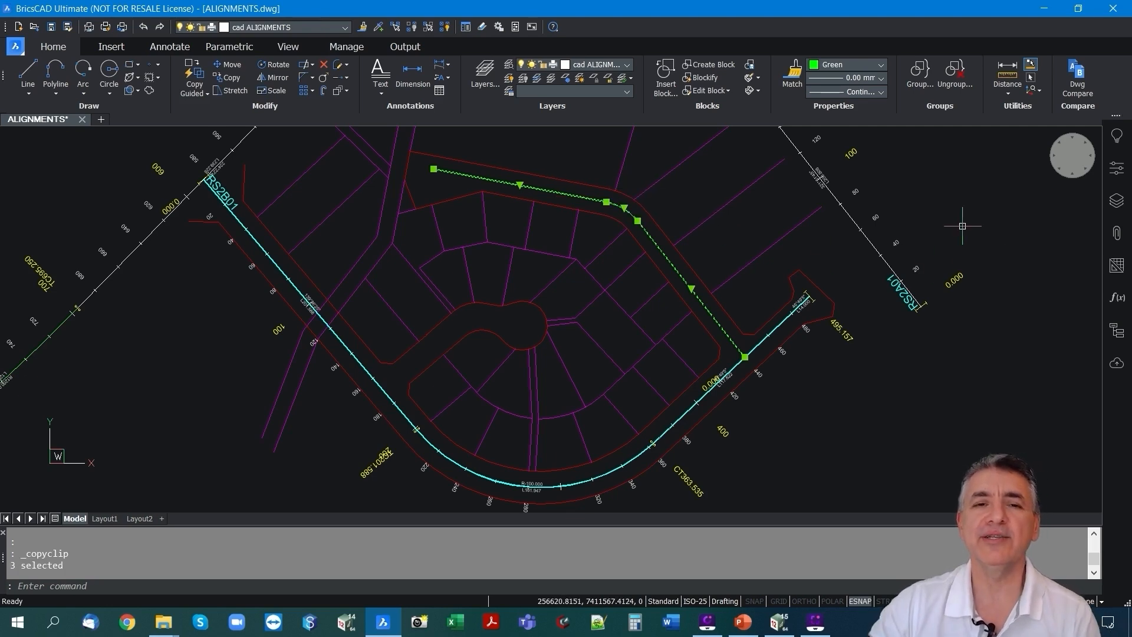
{"action": "left_click", "coordinate": [1043, 8]}
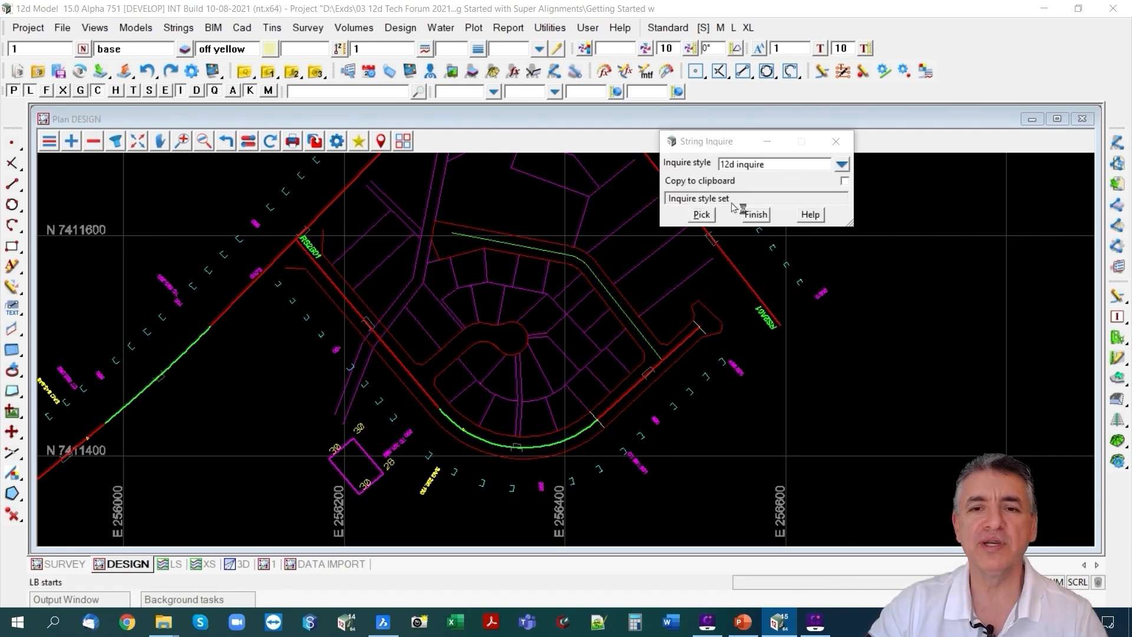
Inquire on the segments of the pasted green centreline in the DESIGN plan to check their string properties.
{"action": "left_click", "coordinate": [701, 214]}
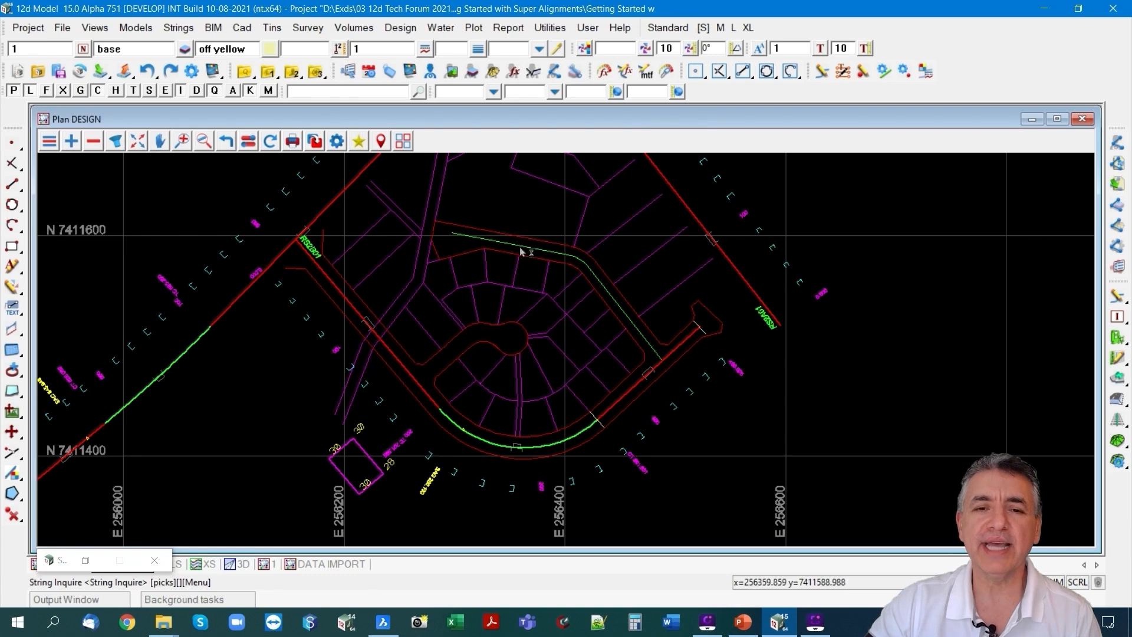
{"action": "left_click", "coordinate": [519, 253]}
{"action": "left_click", "coordinate": [520, 246]}
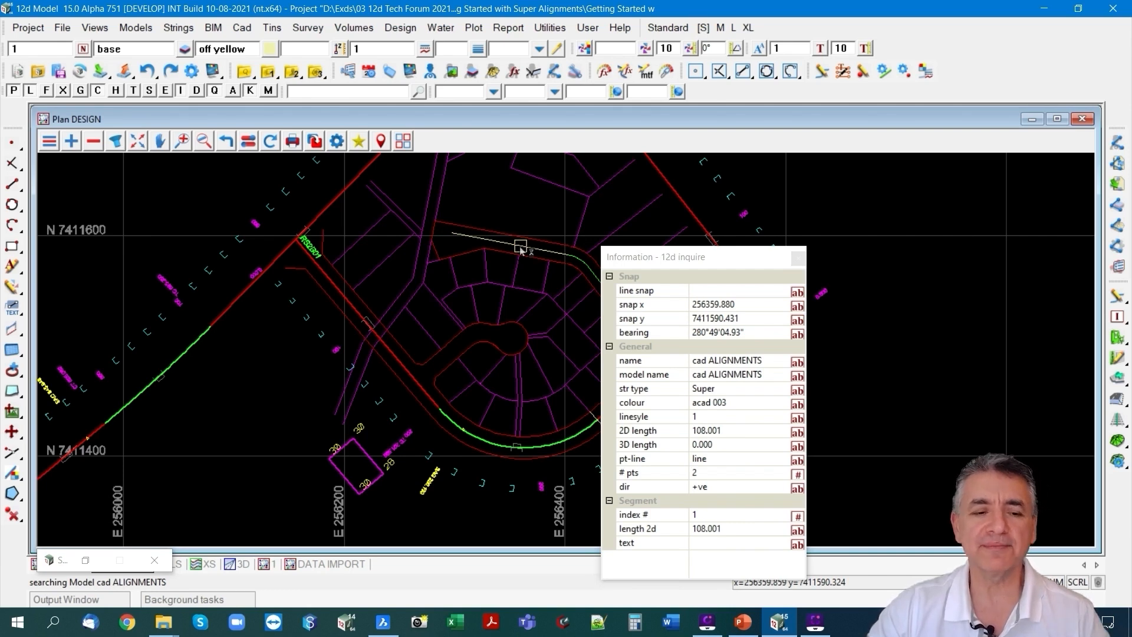
{"action": "key", "text": "Escape"}
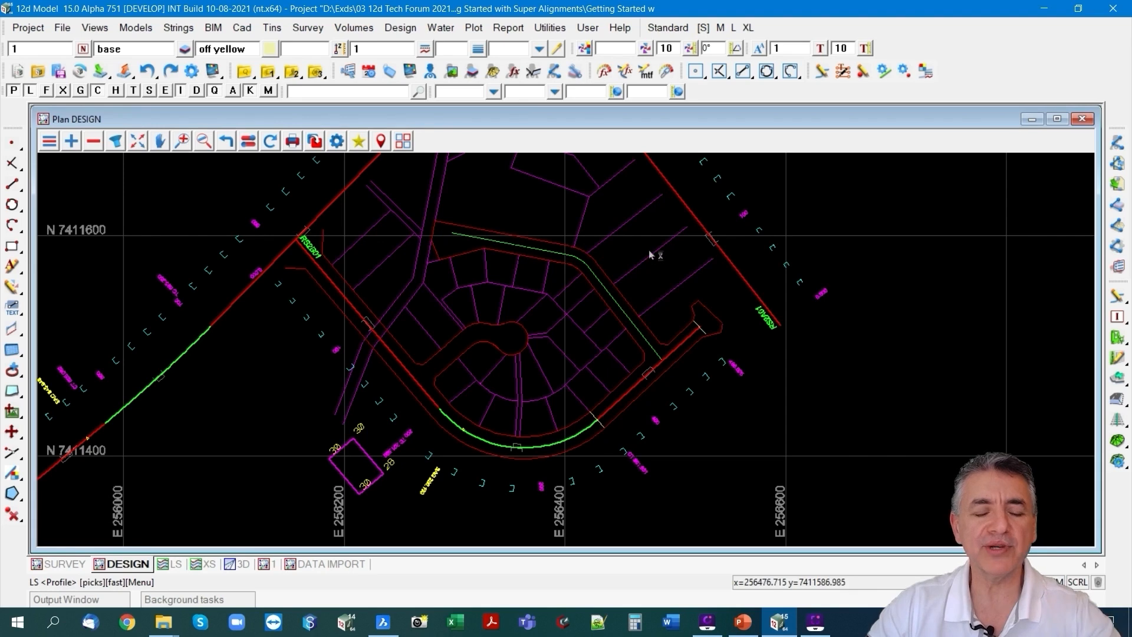
{"action": "key", "text": "F2"}
{"action": "left_click", "coordinate": [845, 343]}
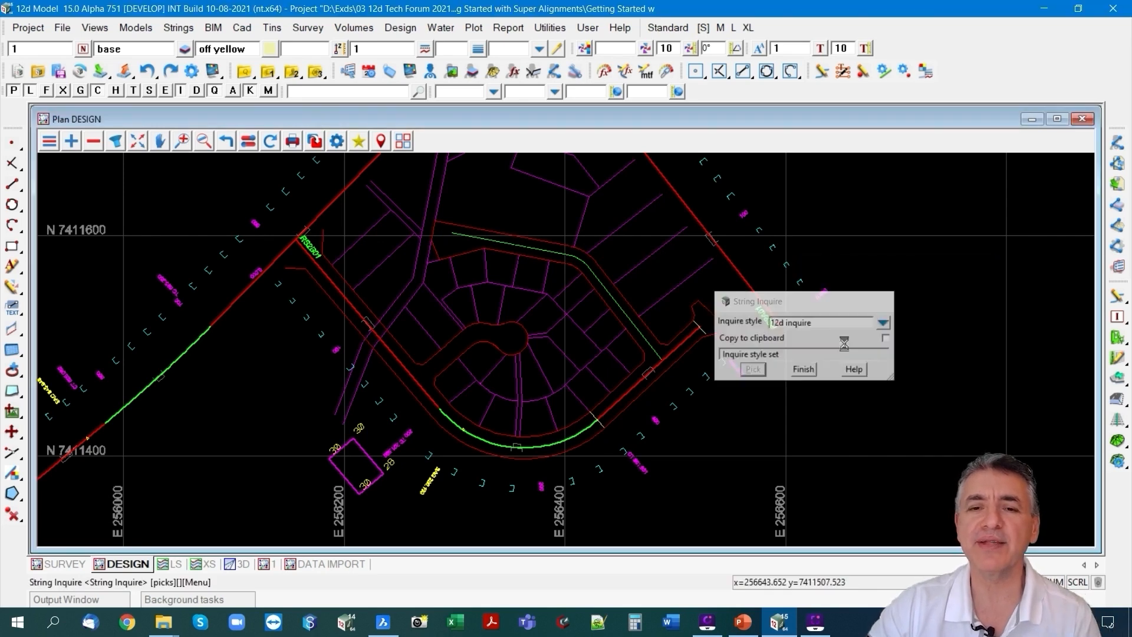
{"action": "left_click", "coordinate": [607, 298]}
{"action": "left_click", "coordinate": [581, 264]}
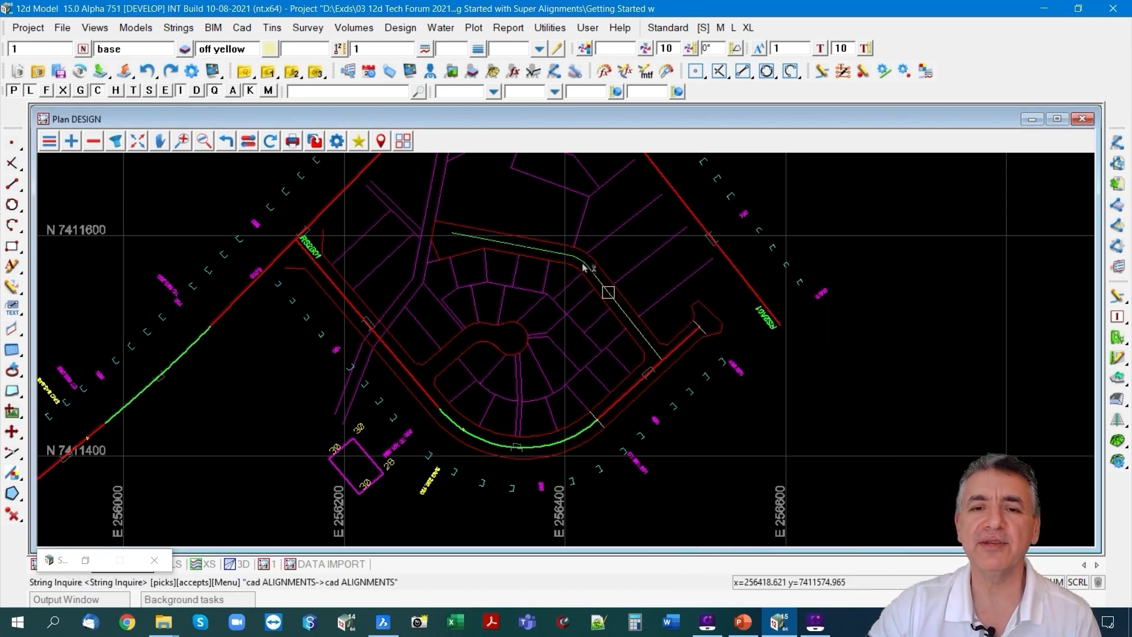
{"action": "left_click", "coordinate": [539, 251]}
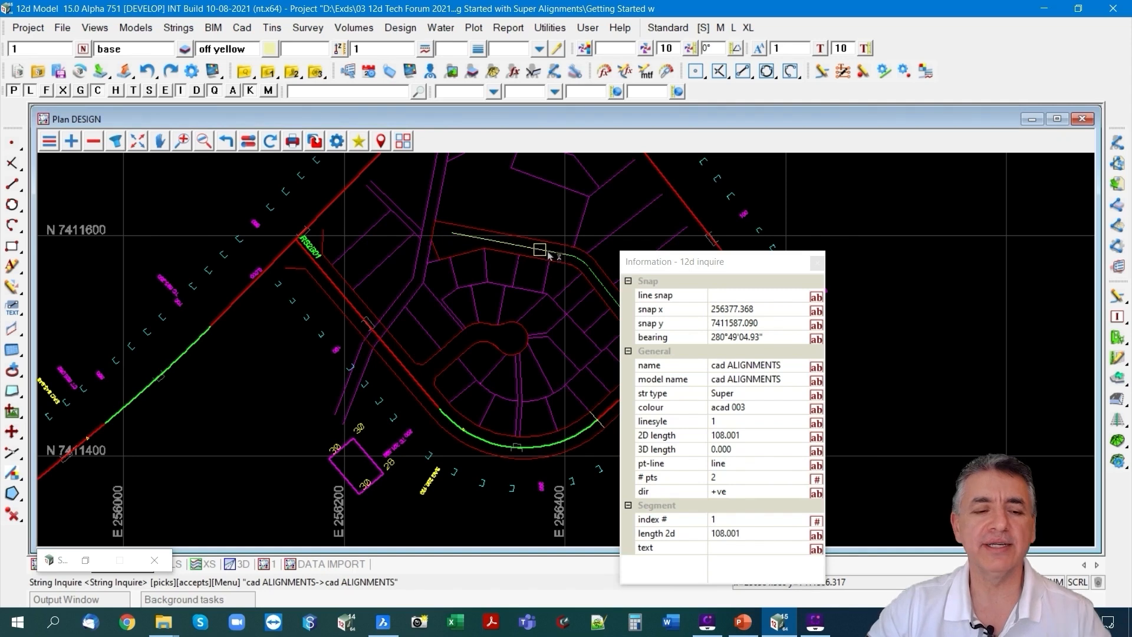
{"action": "key", "text": "Escape"}
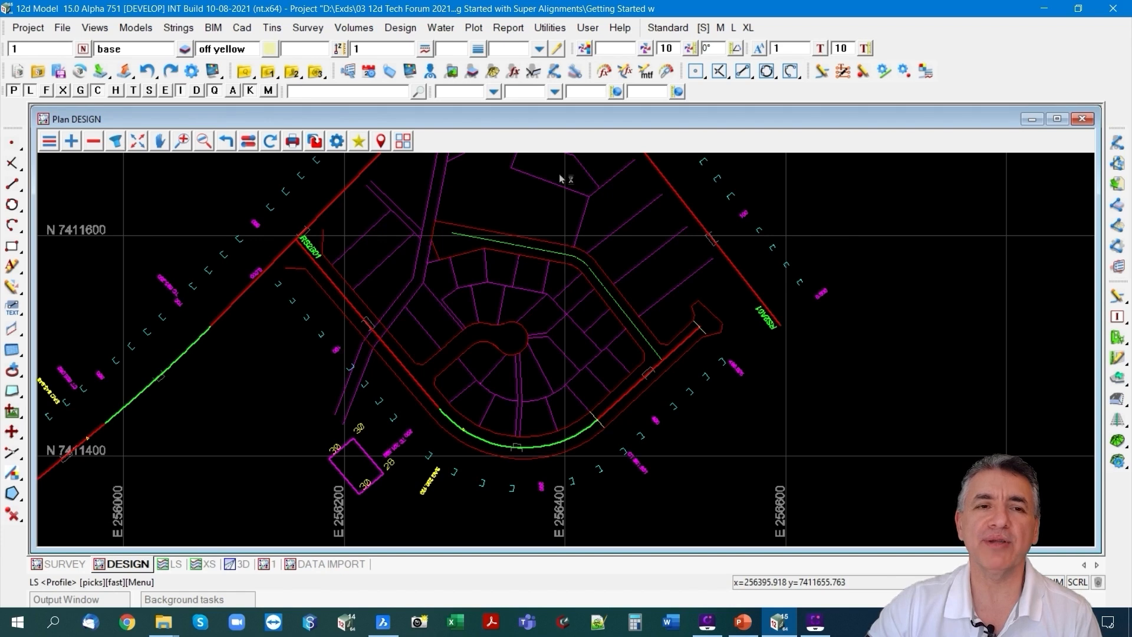
{"action": "left_click", "coordinate": [178, 27]}
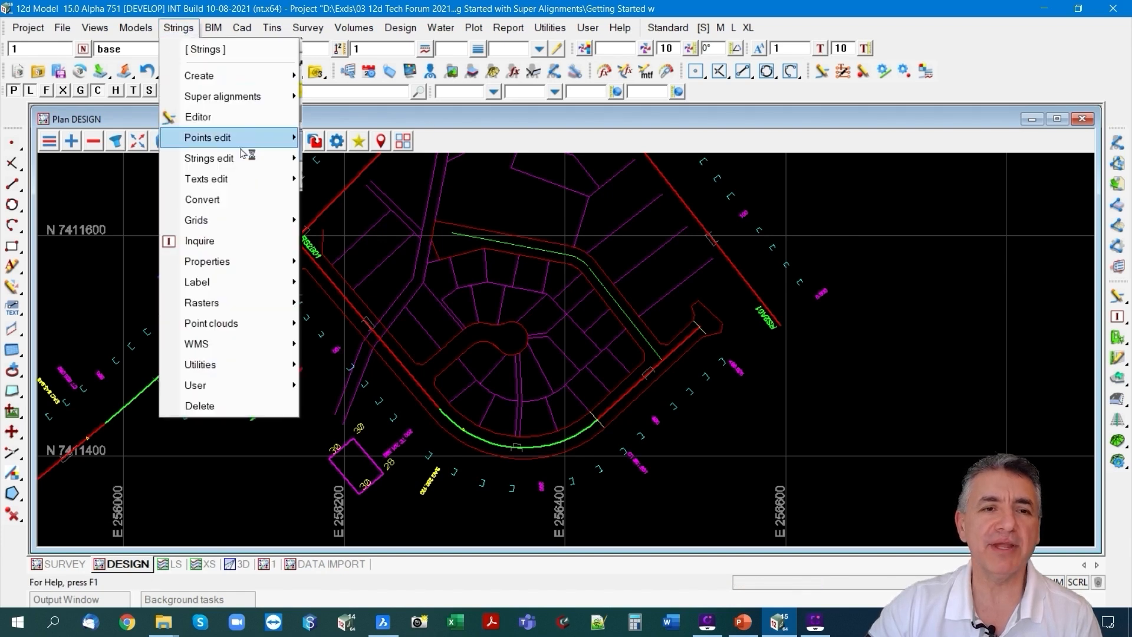
{"action": "mouse_move", "coordinate": [277, 158]}
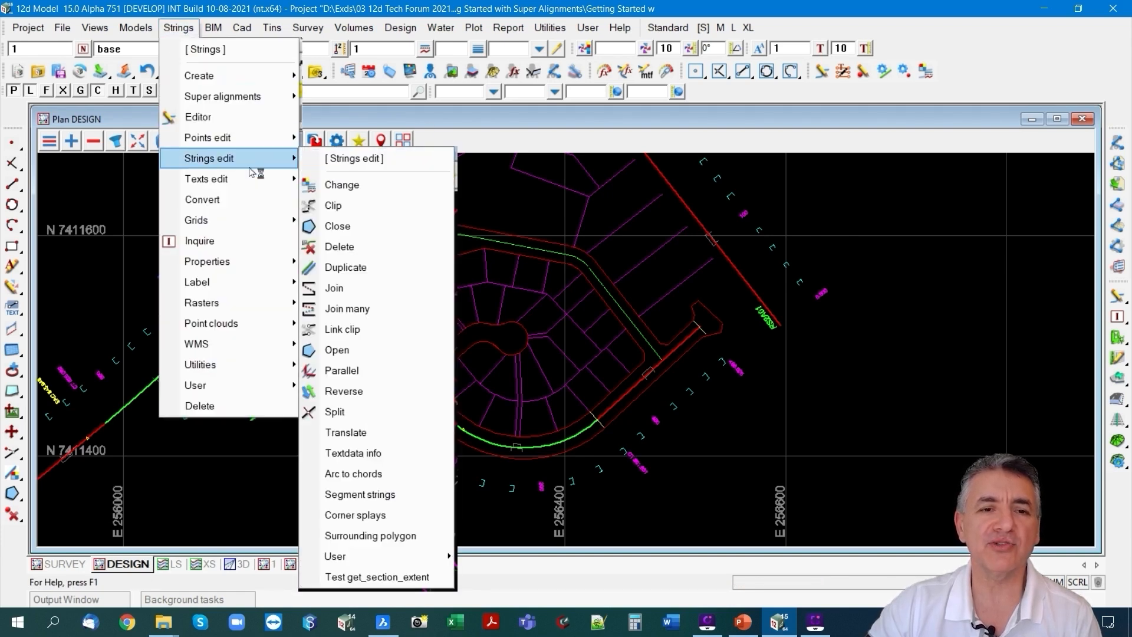
{"action": "left_click", "coordinate": [351, 290]}
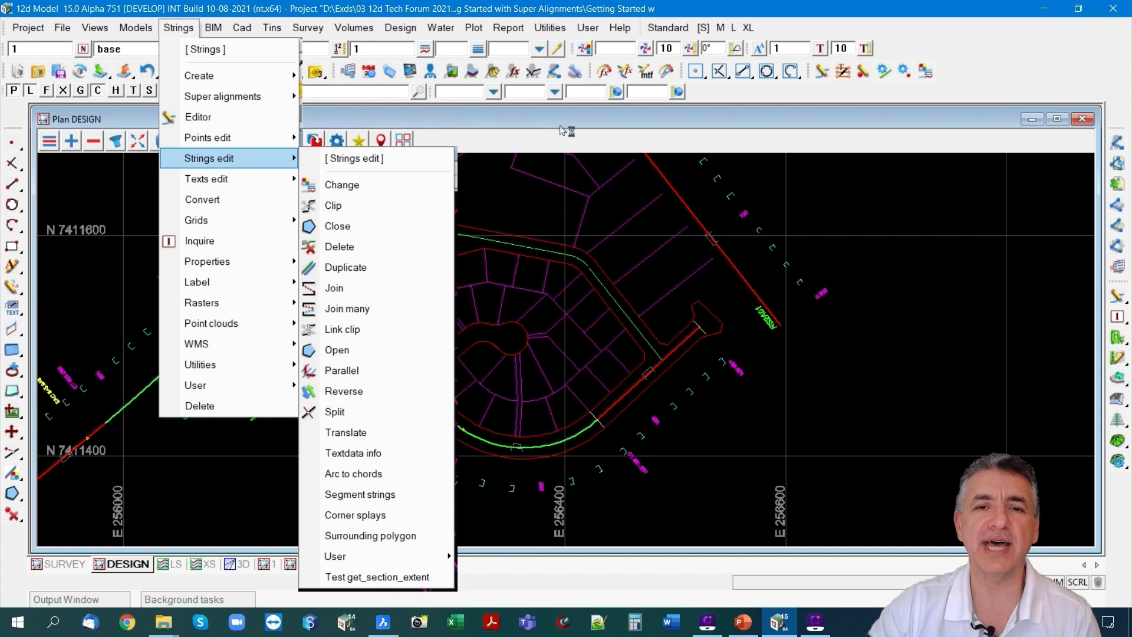
Join the green centreline strings of model cad ALIGNMENTS head to tail, replacing the existing data in the original model.
{"action": "left_click", "coordinate": [550, 27]}
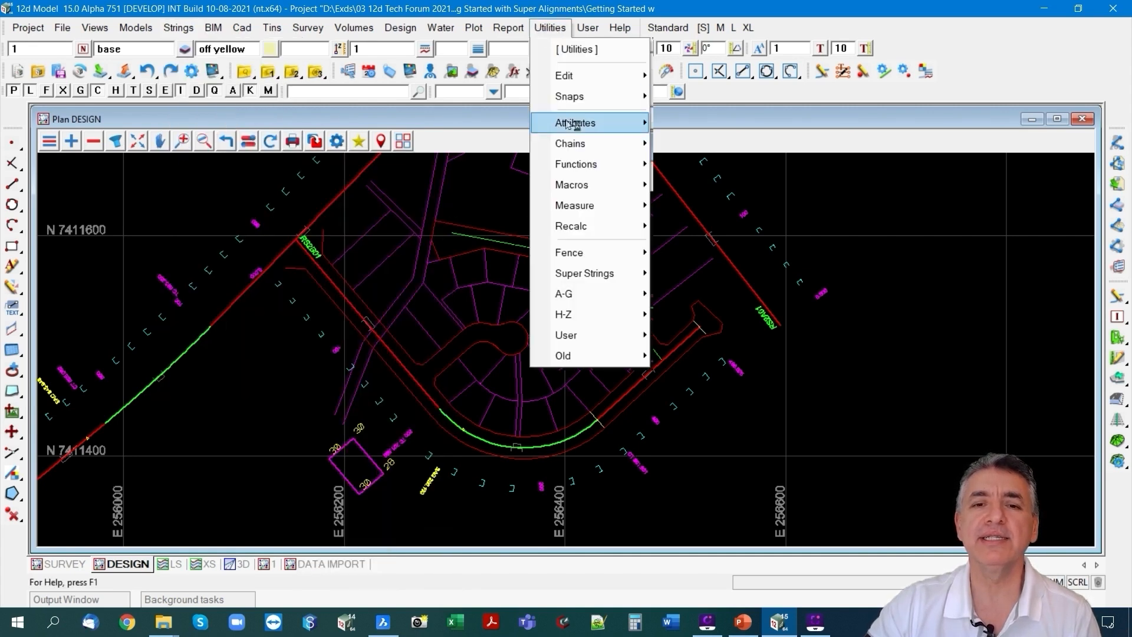
{"action": "mouse_move", "coordinate": [586, 320]}
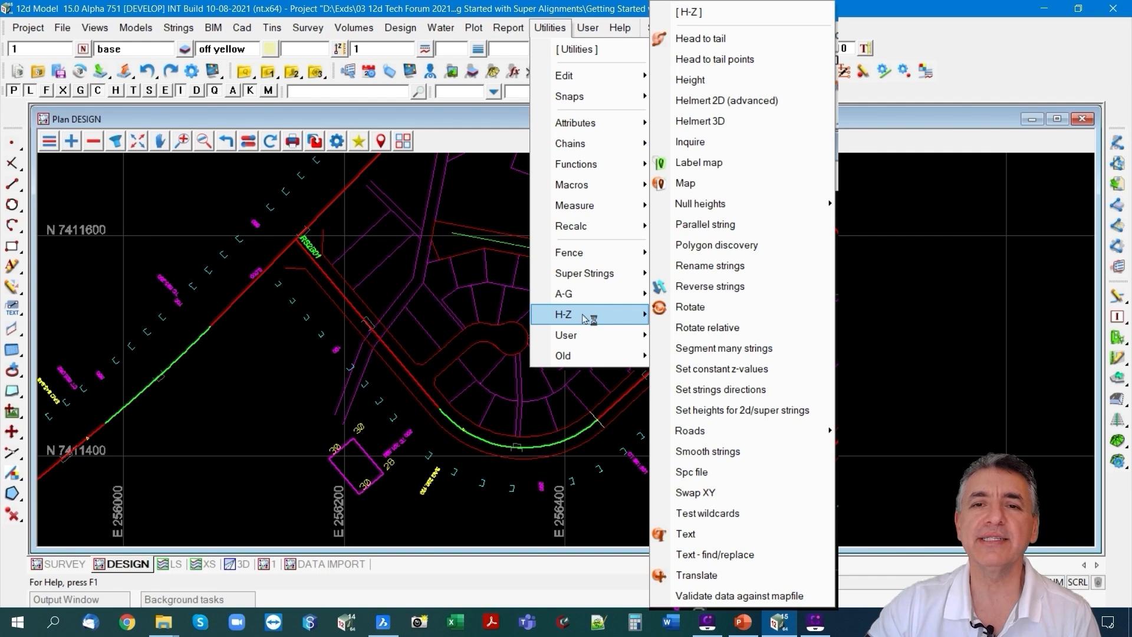
{"action": "left_click", "coordinate": [730, 39]}
{"action": "left_click_drag", "start_coordinate": [837, 55], "coordinate": [882, 55]}
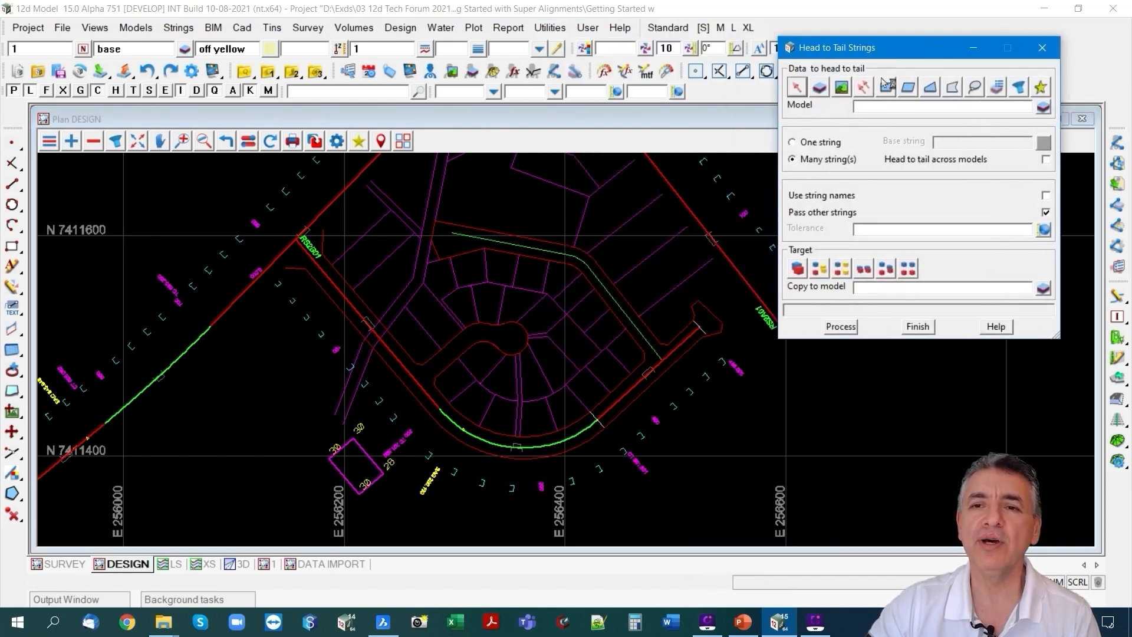
{"action": "middle_click", "coordinate": [877, 107]}
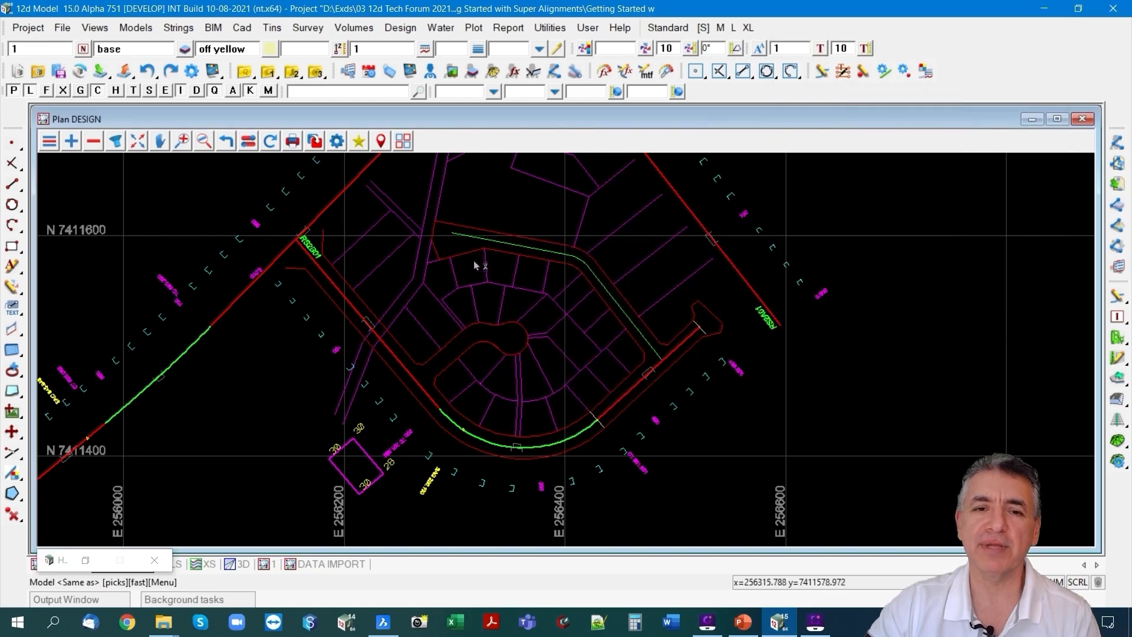
{"action": "left_click", "coordinate": [462, 235]}
{"action": "middle_click", "coordinate": [462, 235]}
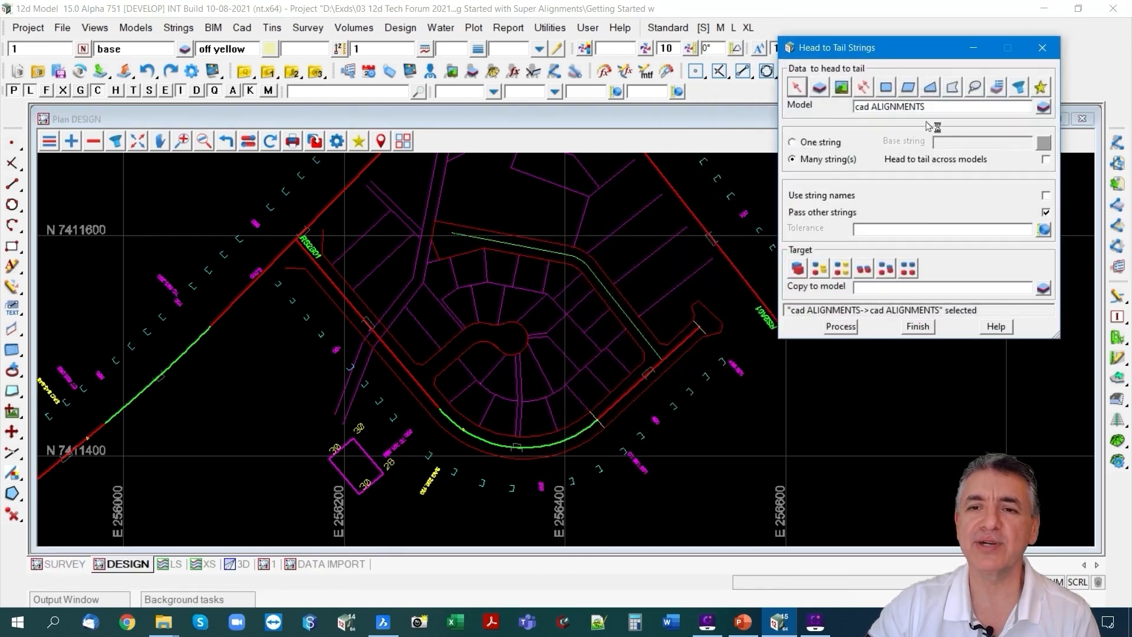
{"action": "left_click", "coordinate": [798, 268]}
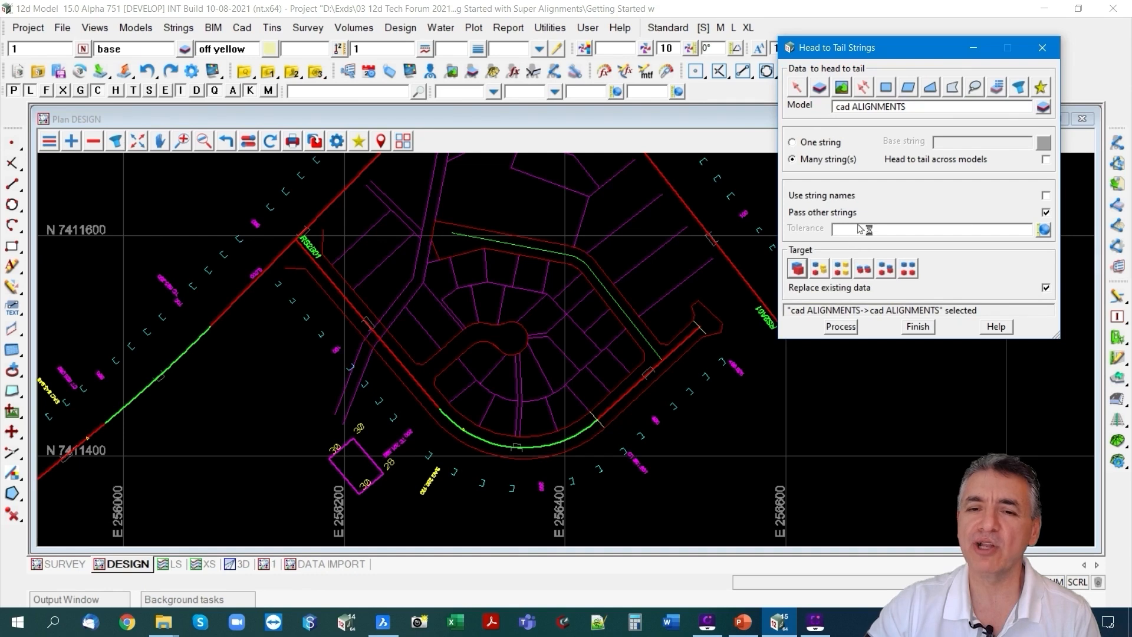
{"action": "left_click", "coordinate": [841, 327]}
{"action": "left_click", "coordinate": [919, 326]}
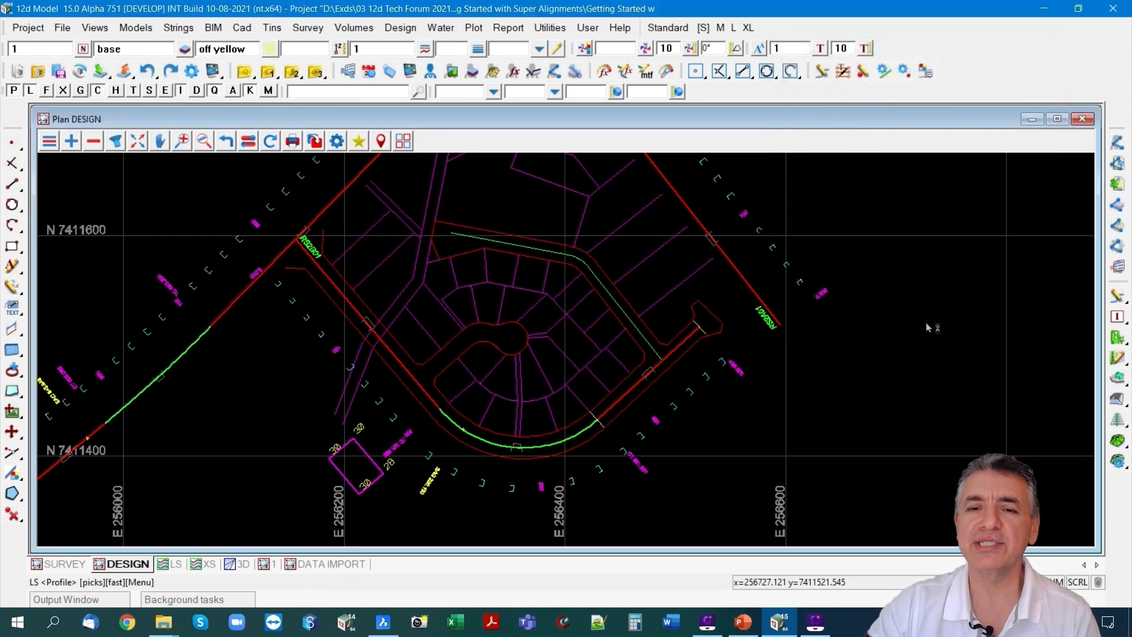
Inquire on the joined green centreline in the DESIGN plan to check its string properties.
{"action": "key", "text": "F2"}
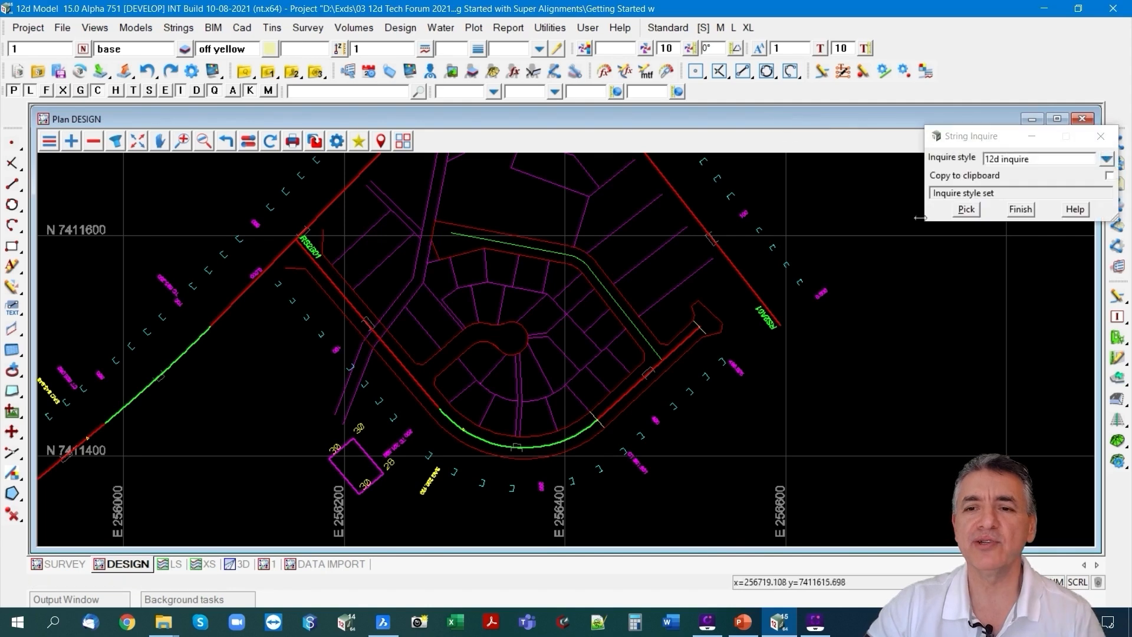
{"action": "left_click", "coordinate": [966, 209]}
{"action": "left_click", "coordinate": [597, 286]}
{"action": "middle_click", "coordinate": [598, 286]}
{"action": "left_click", "coordinate": [599, 285]}
{"action": "middle_click", "coordinate": [598, 285]}
{"action": "left_click", "coordinate": [599, 286]}
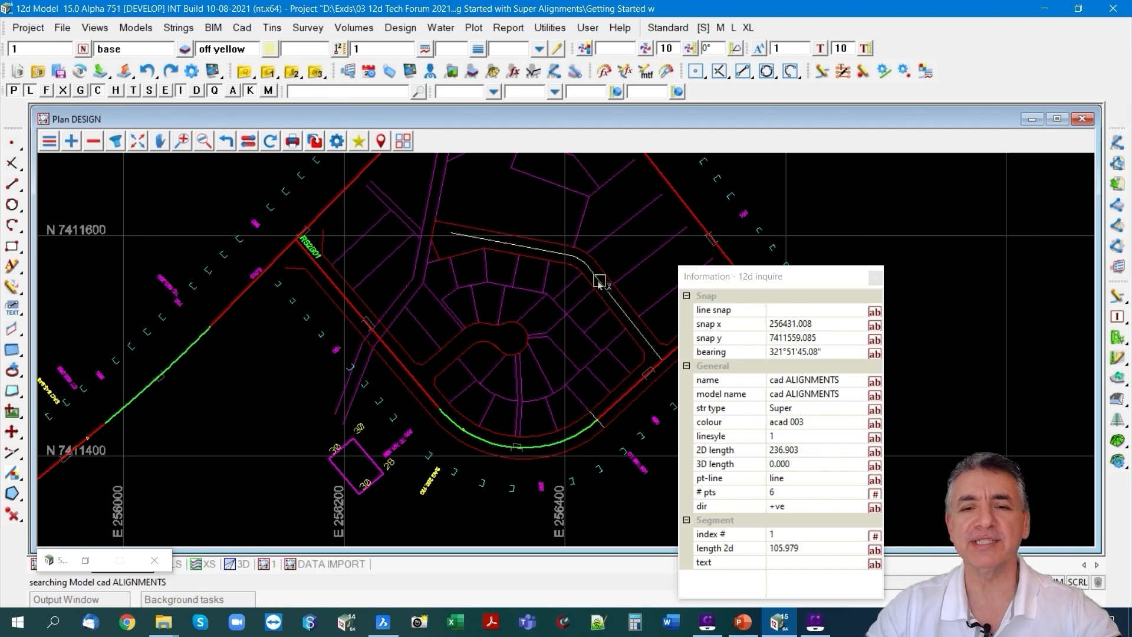
{"action": "key", "text": "Escape"}
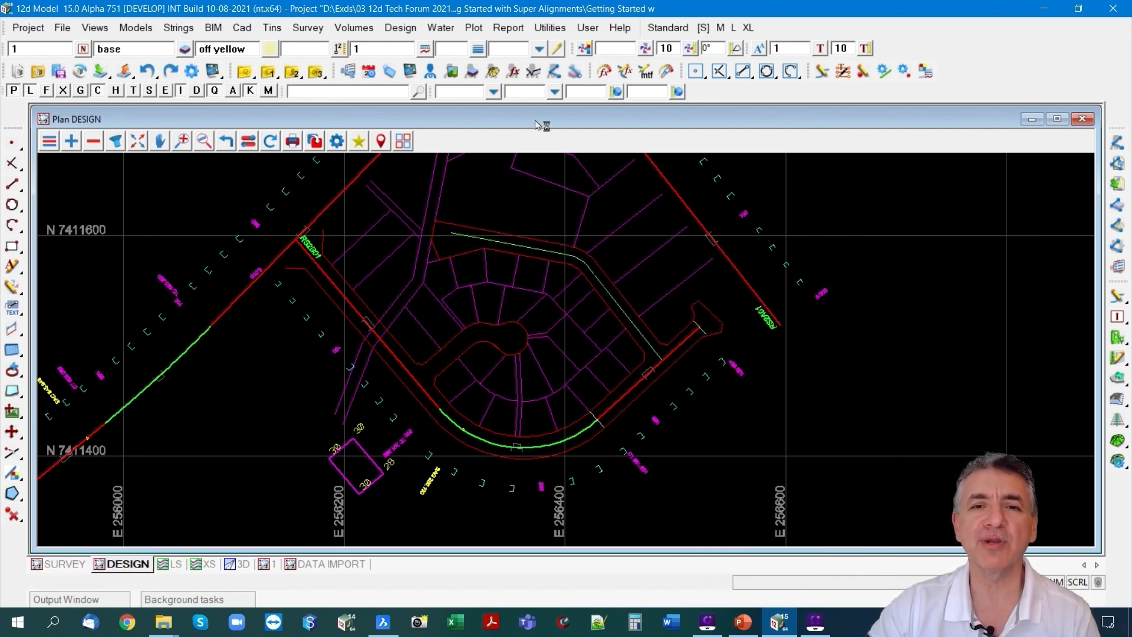
Start a conversion to super alignment and pick the joined green centreline as the string to convert.
{"action": "left_click", "coordinate": [556, 31]}
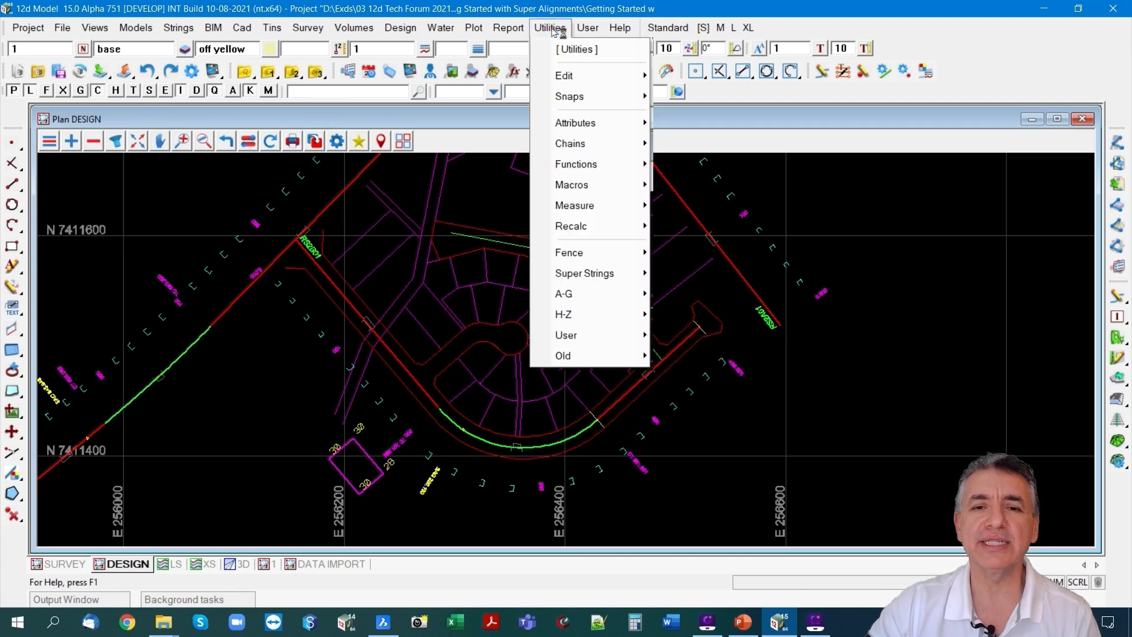
{"action": "mouse_move", "coordinate": [585, 293]}
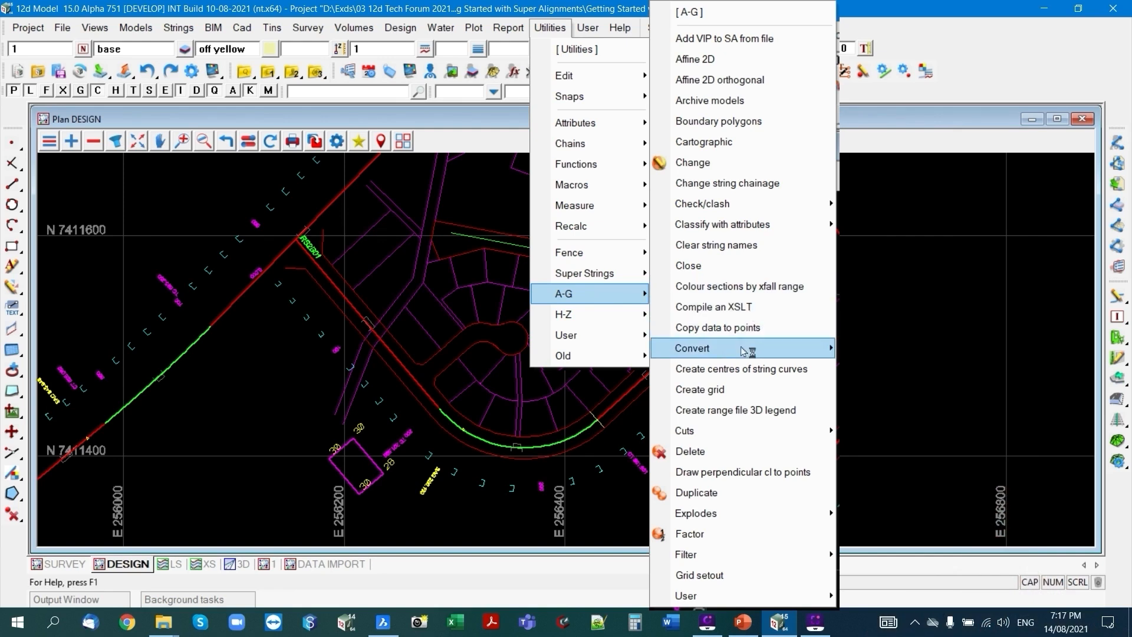
{"action": "mouse_move", "coordinate": [744, 349]}
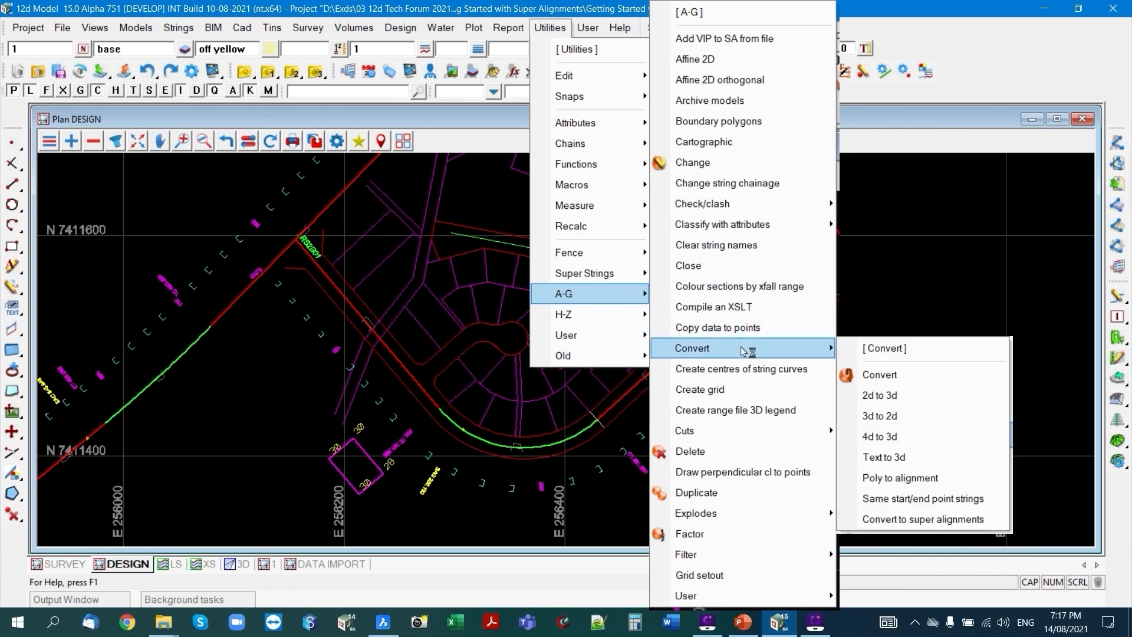
{"action": "left_click", "coordinate": [943, 520]}
{"action": "left_click_drag", "start_coordinate": [923, 472], "coordinate": [860, 81]}
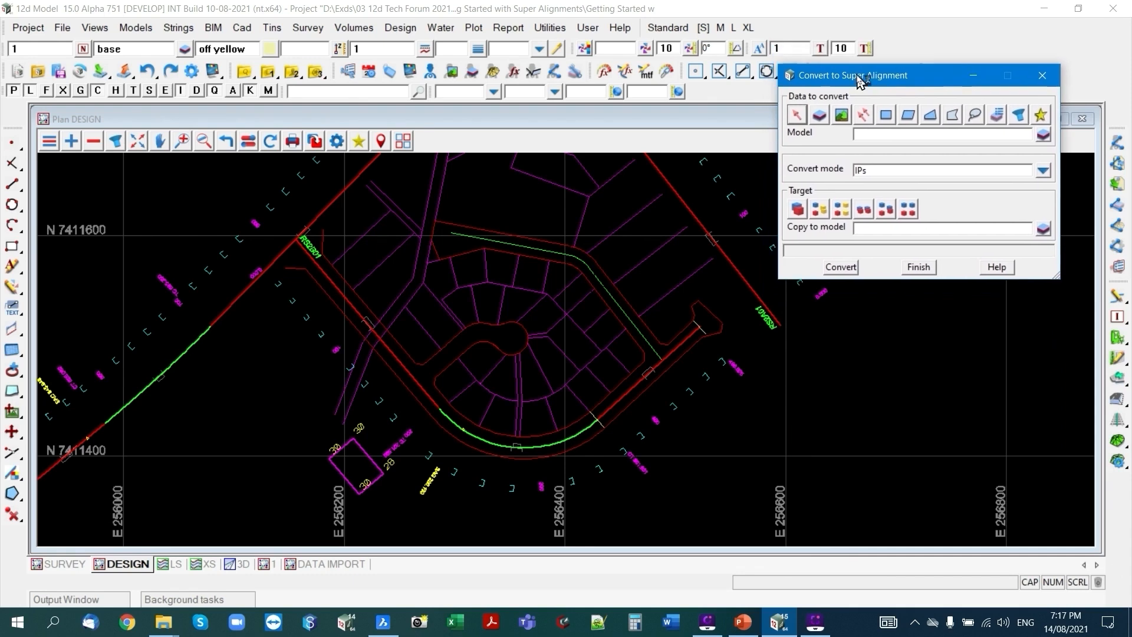
{"action": "left_click", "coordinate": [797, 115]}
{"action": "left_click", "coordinate": [493, 242]}
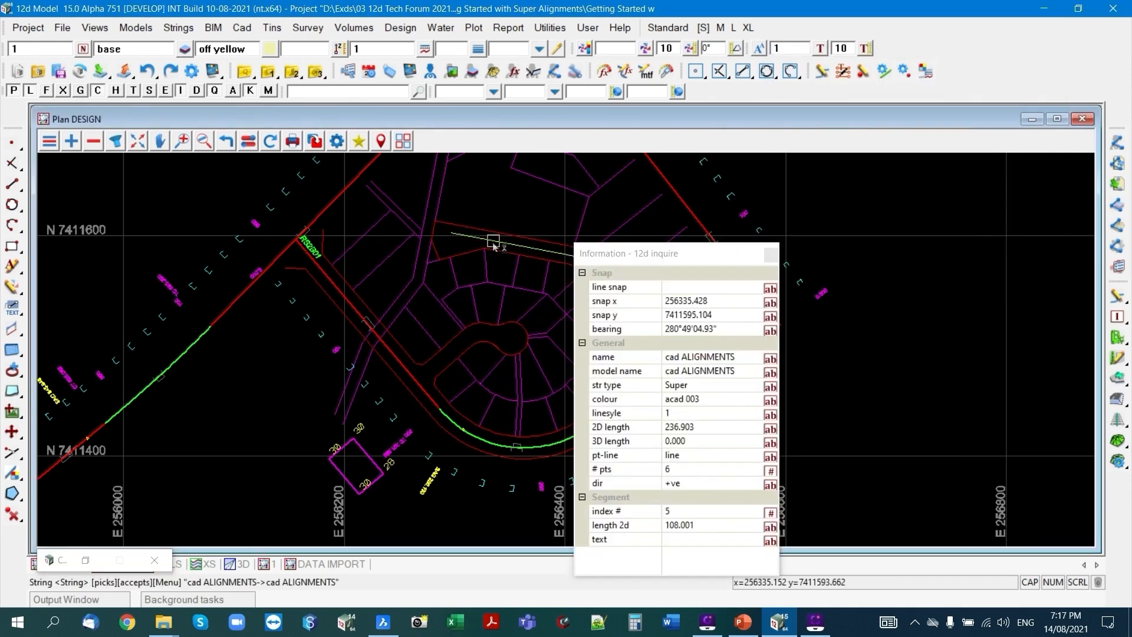
{"action": "middle_click", "coordinate": [493, 243]}
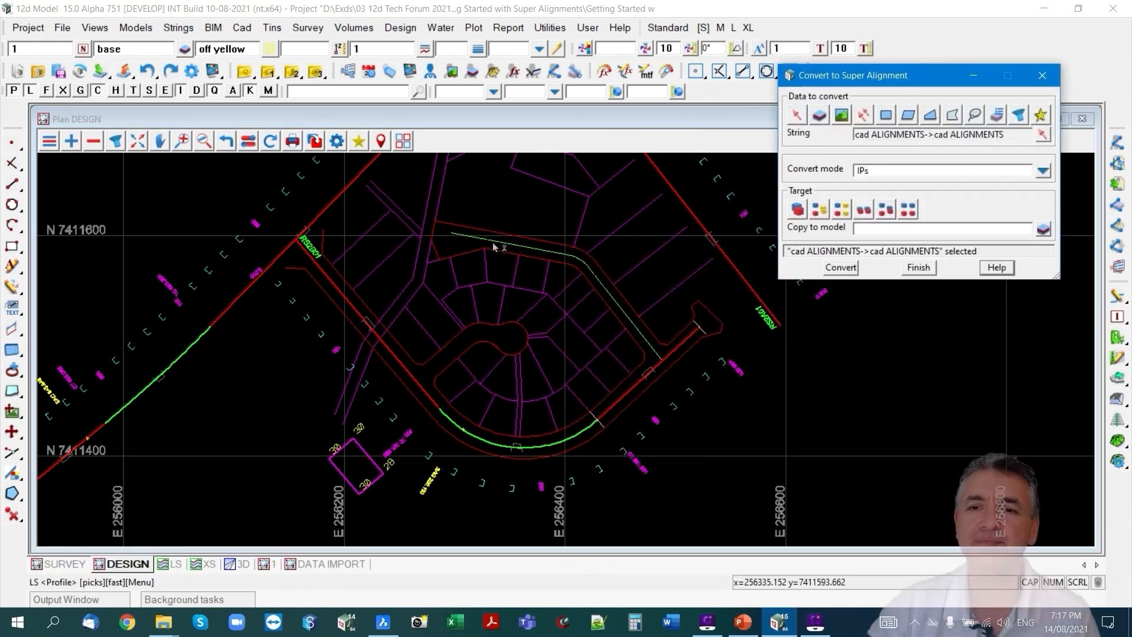
Convert the centreline to a super alignment in IPs mode, replacing the existing data in its original model.
{"action": "left_click", "coordinate": [1043, 171]}
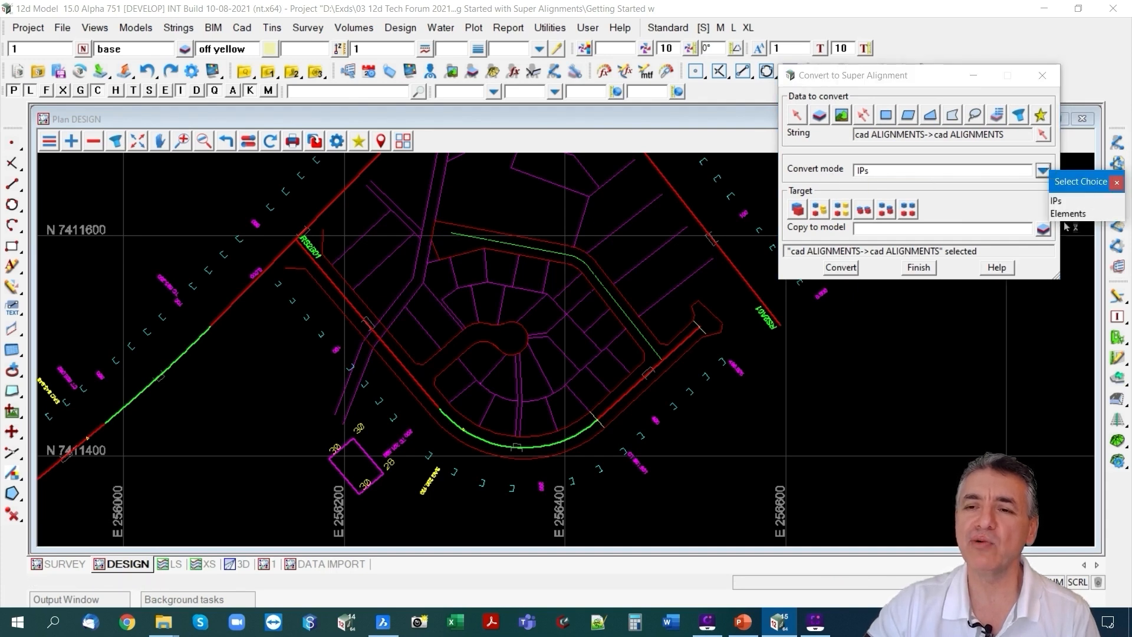
{"action": "left_click", "coordinate": [1116, 183]}
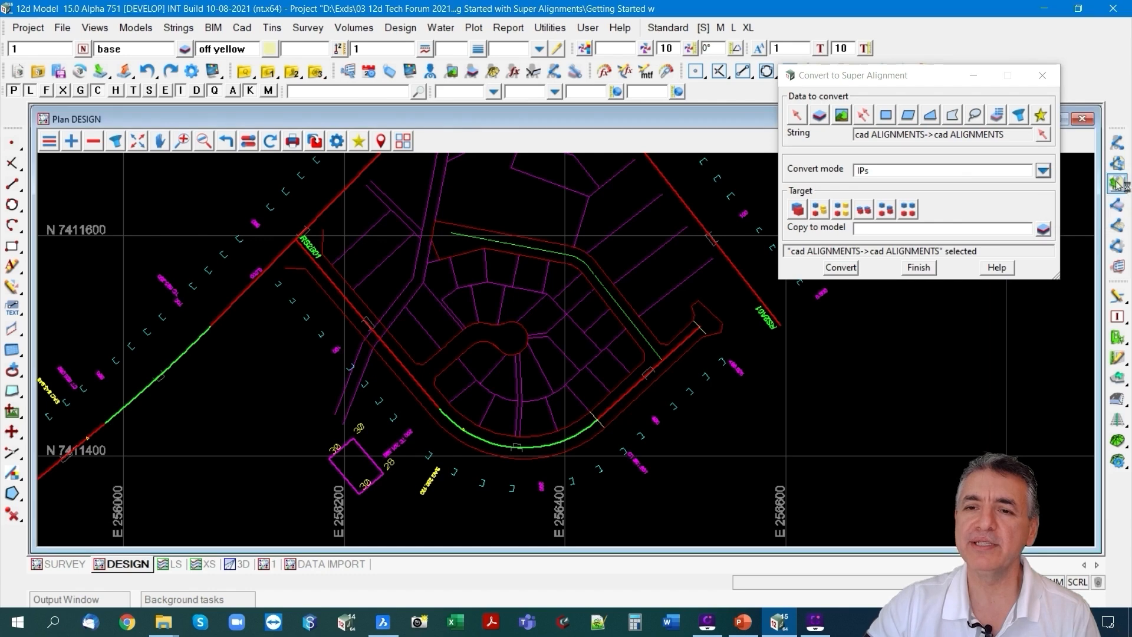
{"action": "left_click", "coordinate": [801, 211]}
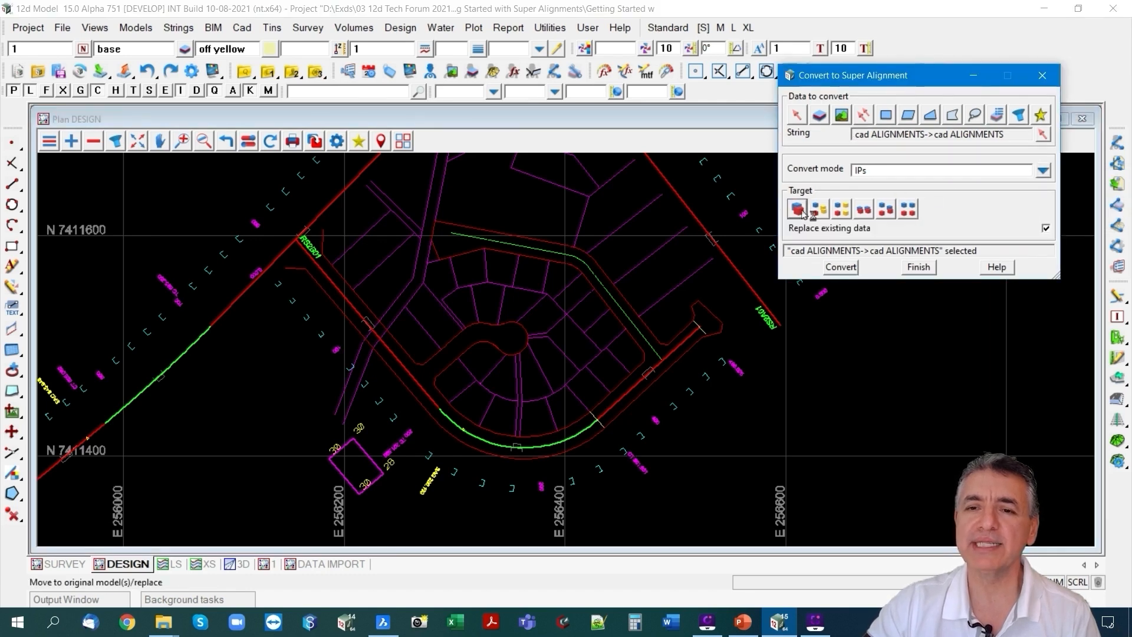
{"action": "left_click", "coordinate": [841, 268]}
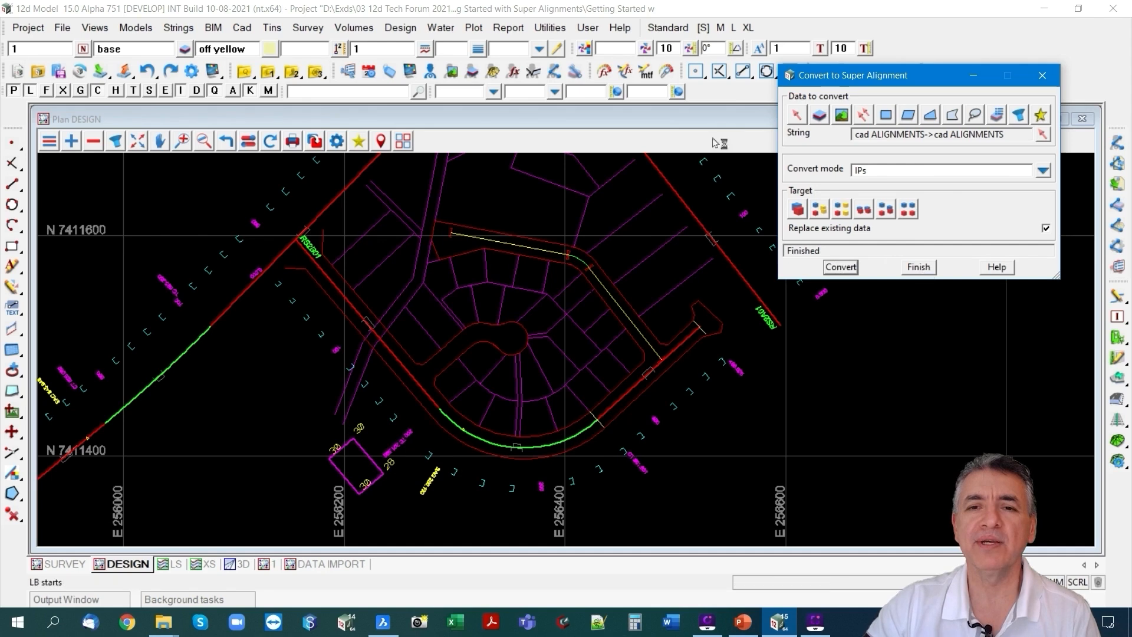
{"action": "scroll", "coordinate": [597, 255], "scroll_direction": "up", "scroll_amount": 1}
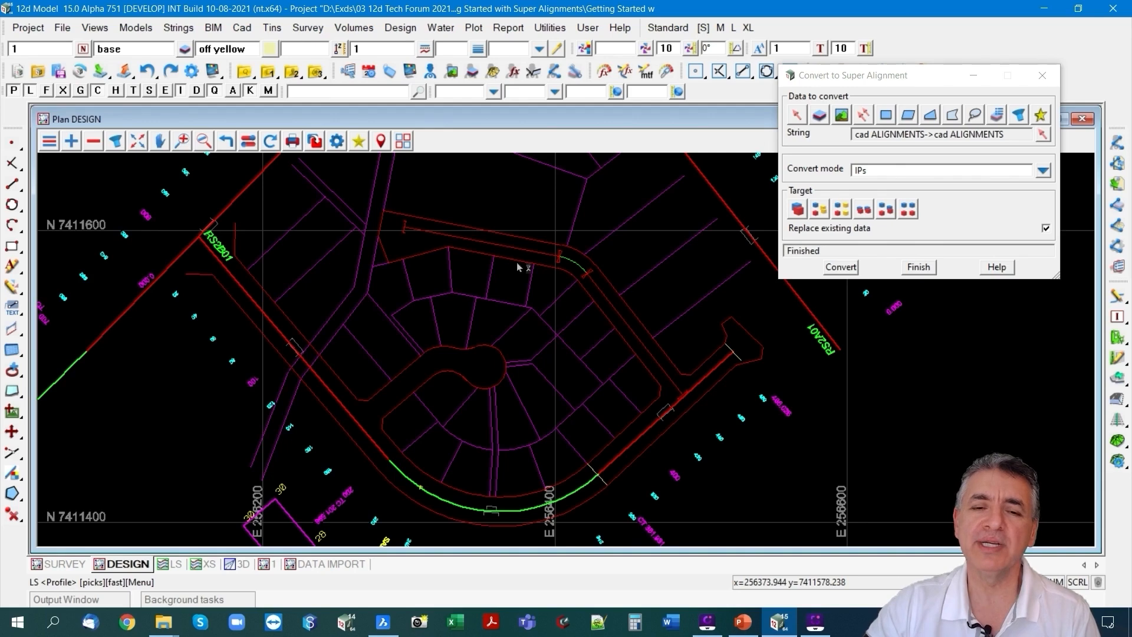
{"action": "left_click", "coordinate": [923, 268]}
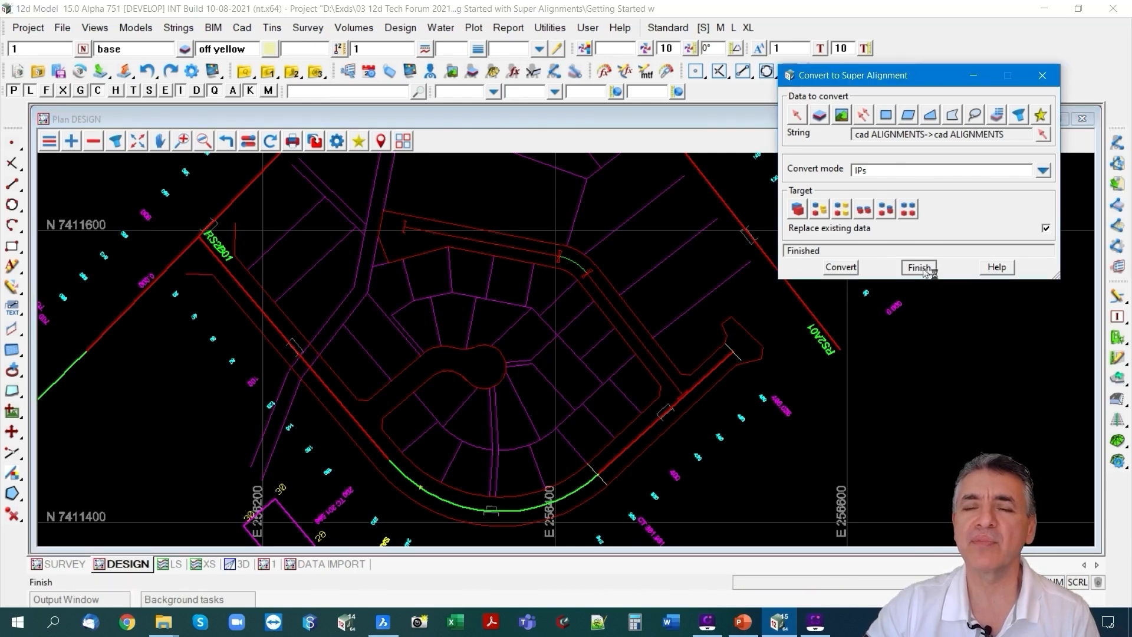
{"action": "left_click", "coordinate": [928, 270]}
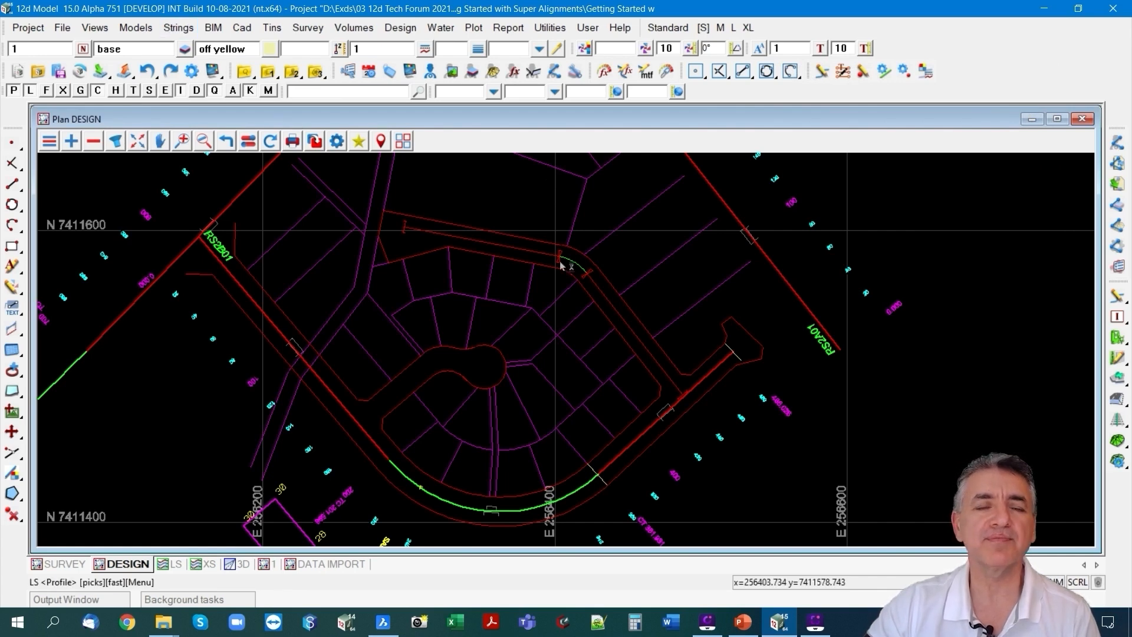
Start changing the super alignment style for model cad ALIGNMENTS and choose the DESIGN RHS style.
{"action": "left_click", "coordinate": [182, 30]}
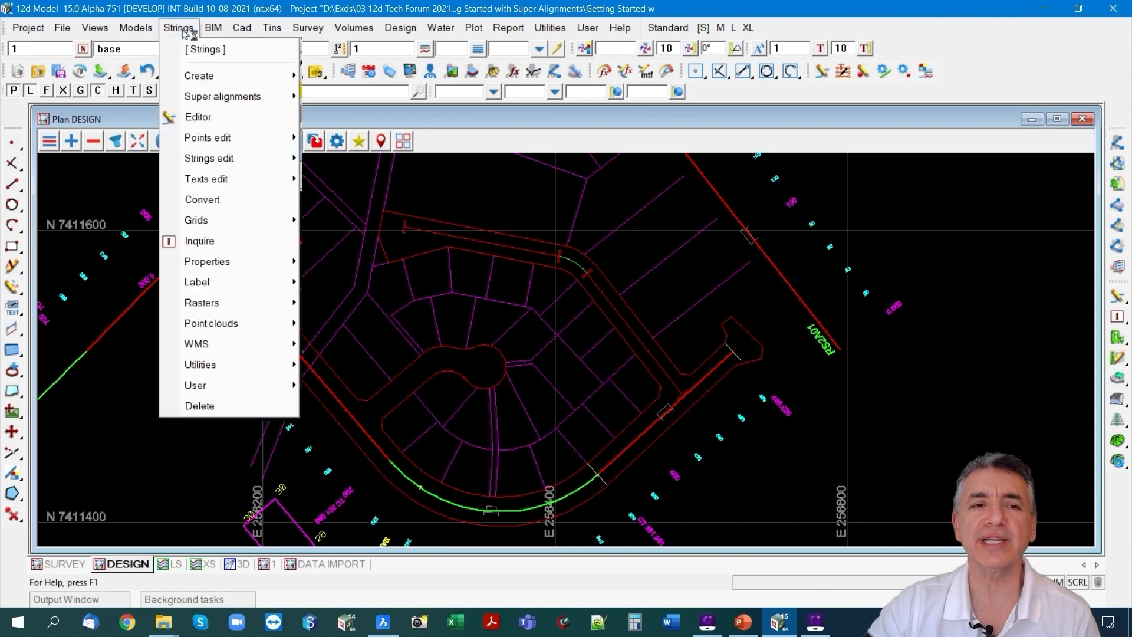
{"action": "mouse_move", "coordinate": [248, 98]}
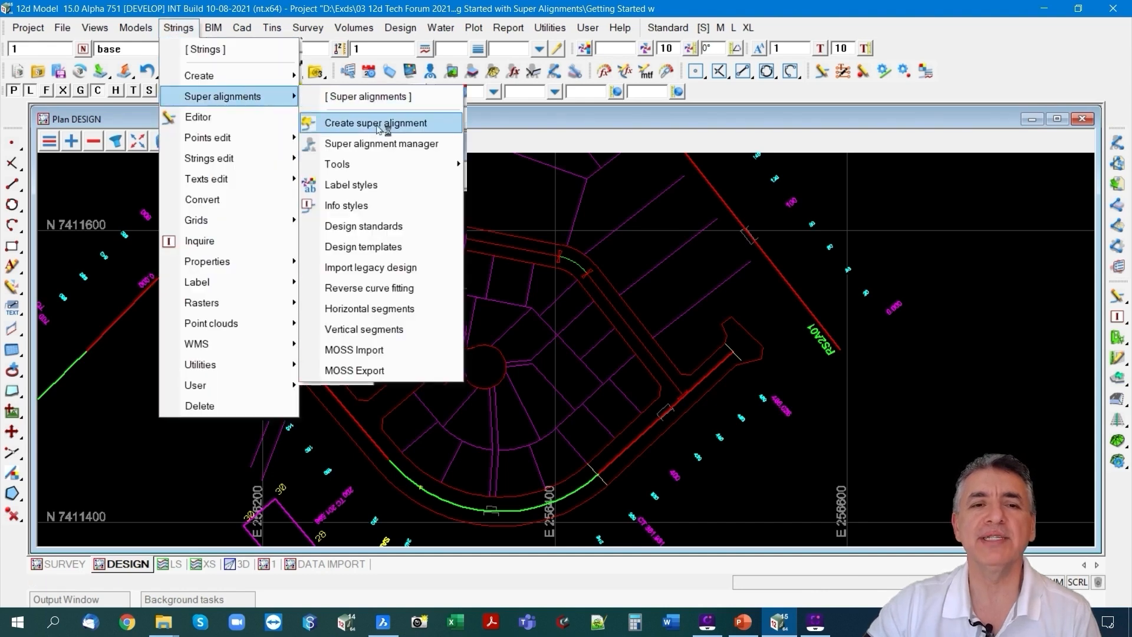
{"action": "mouse_move", "coordinate": [380, 164]}
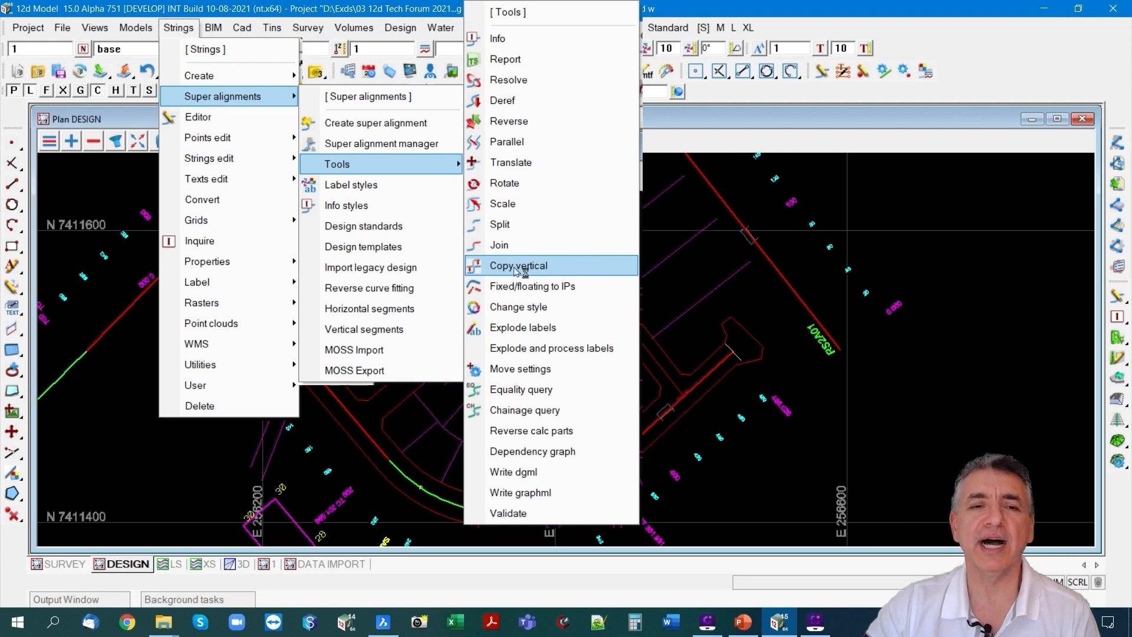
{"action": "mouse_move", "coordinate": [242, 160]}
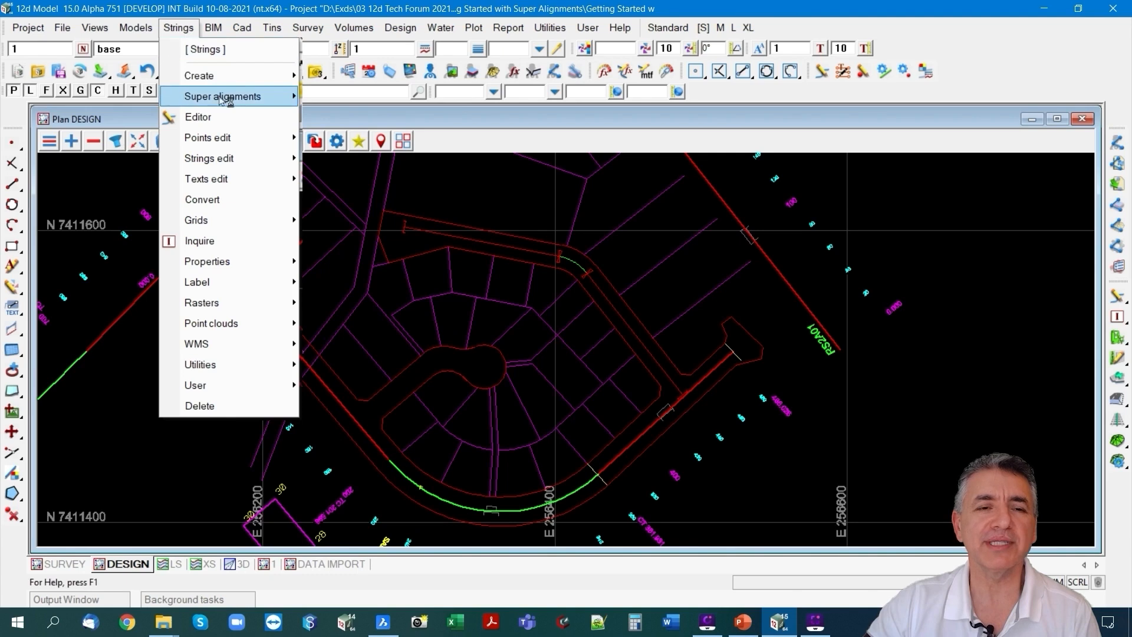
{"action": "mouse_move", "coordinate": [348, 172]}
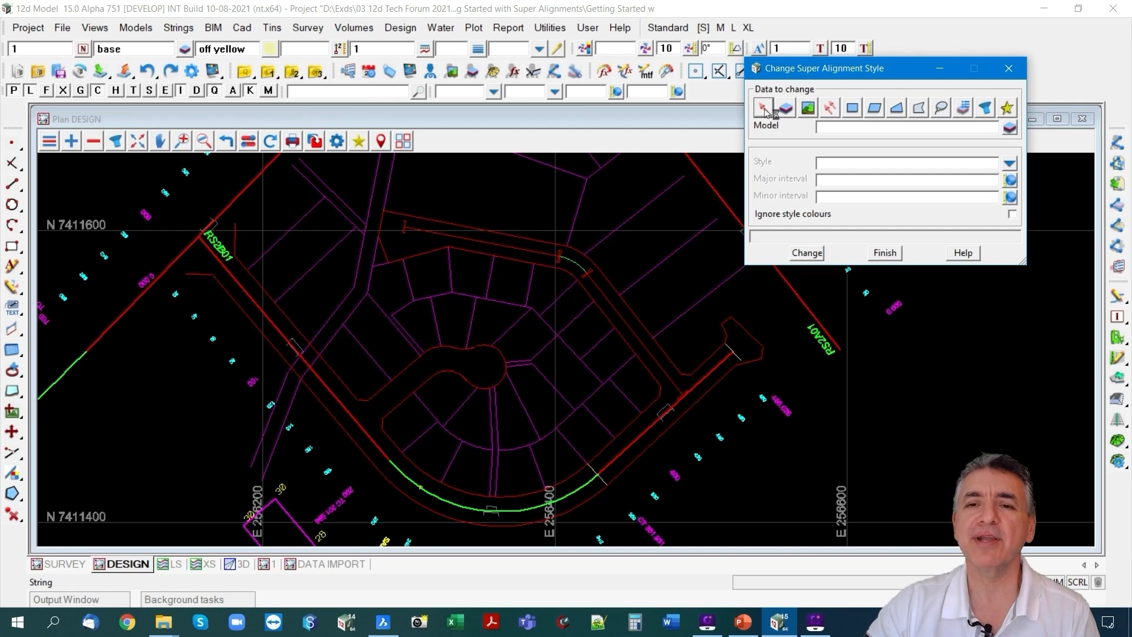
{"action": "left_click", "coordinate": [1009, 126]}
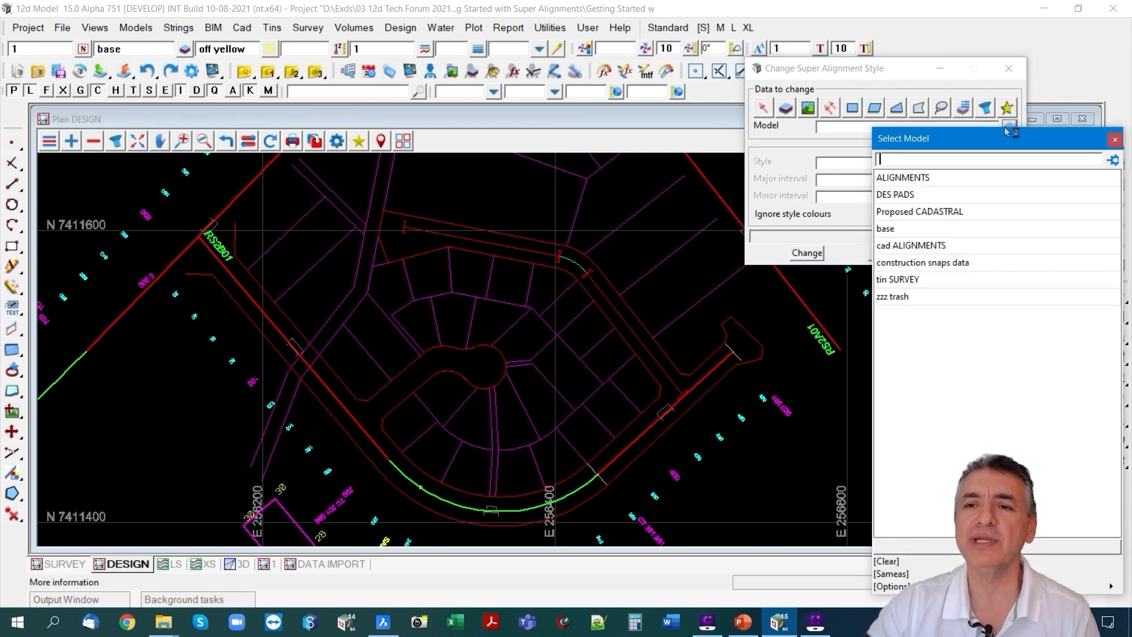
{"action": "left_click", "coordinate": [921, 246]}
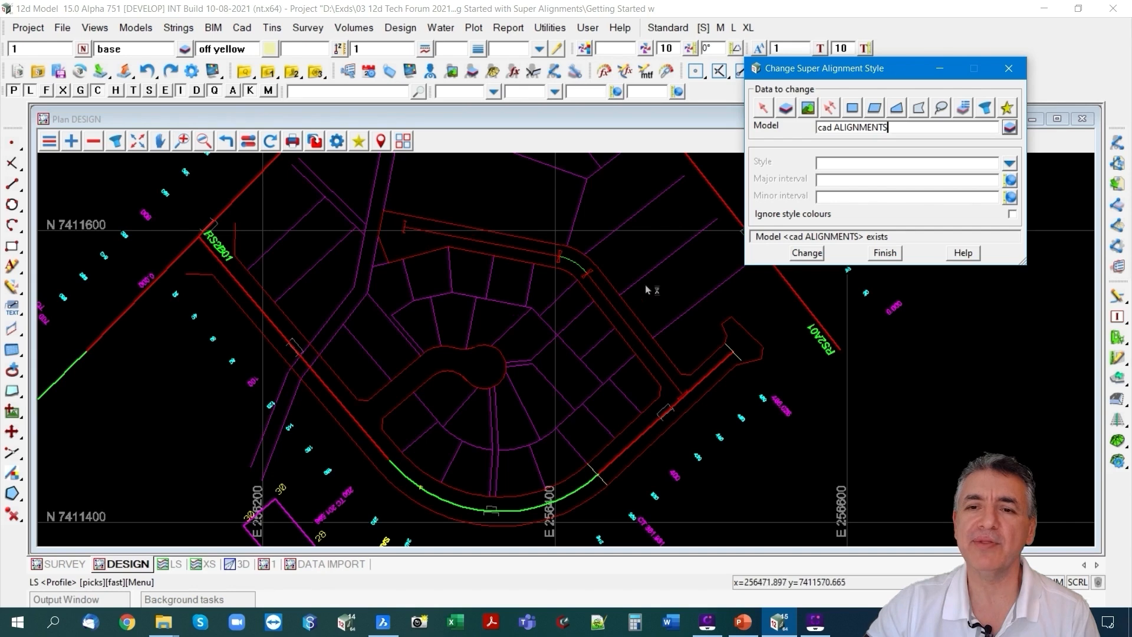
{"action": "left_click", "coordinate": [1009, 164]}
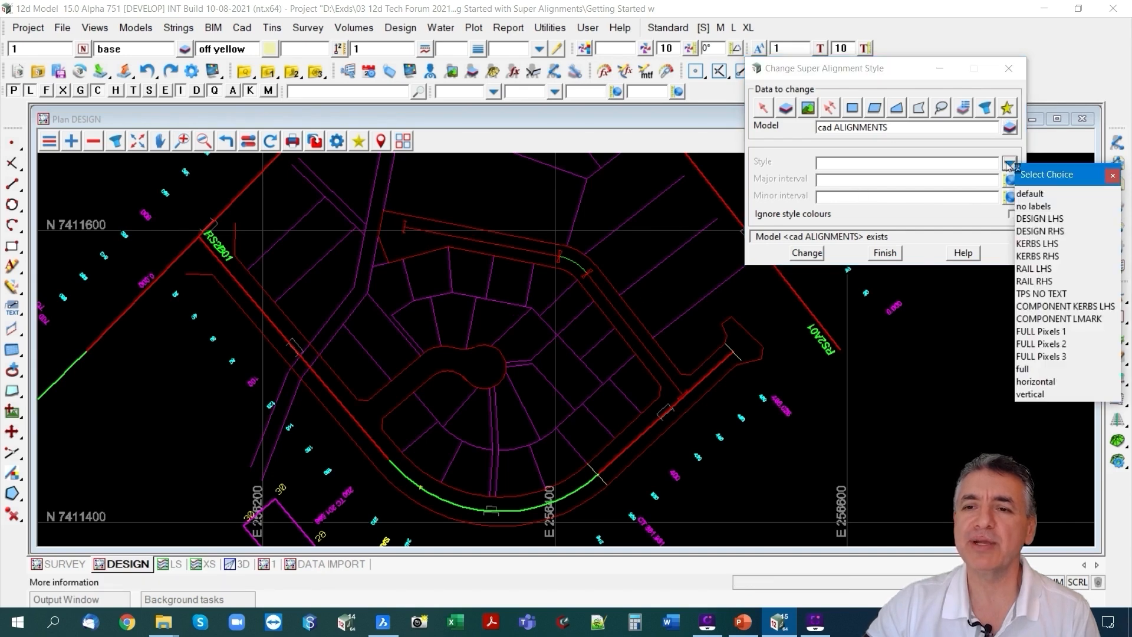
{"action": "left_click", "coordinate": [1052, 232]}
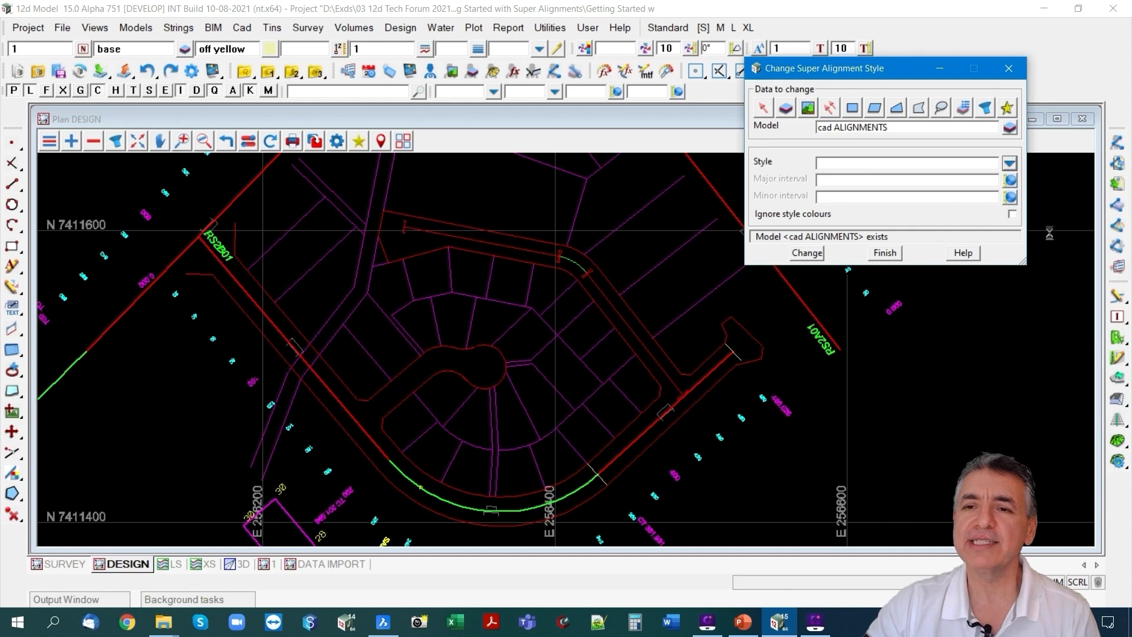
Set the major interval to 100 and the minor interval to 20, apply the style change and check the new labels.
{"action": "left_click", "coordinate": [846, 179]}
{"action": "type", "text": "100"}
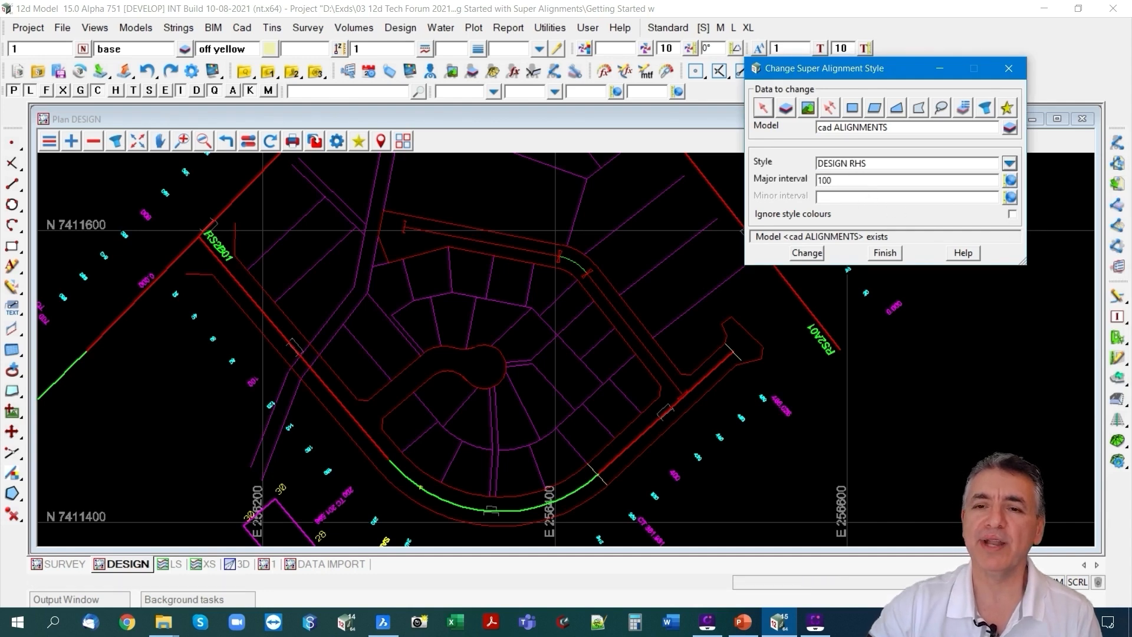
{"action": "left_click", "coordinate": [838, 196]}
{"action": "type", "text": "20"}
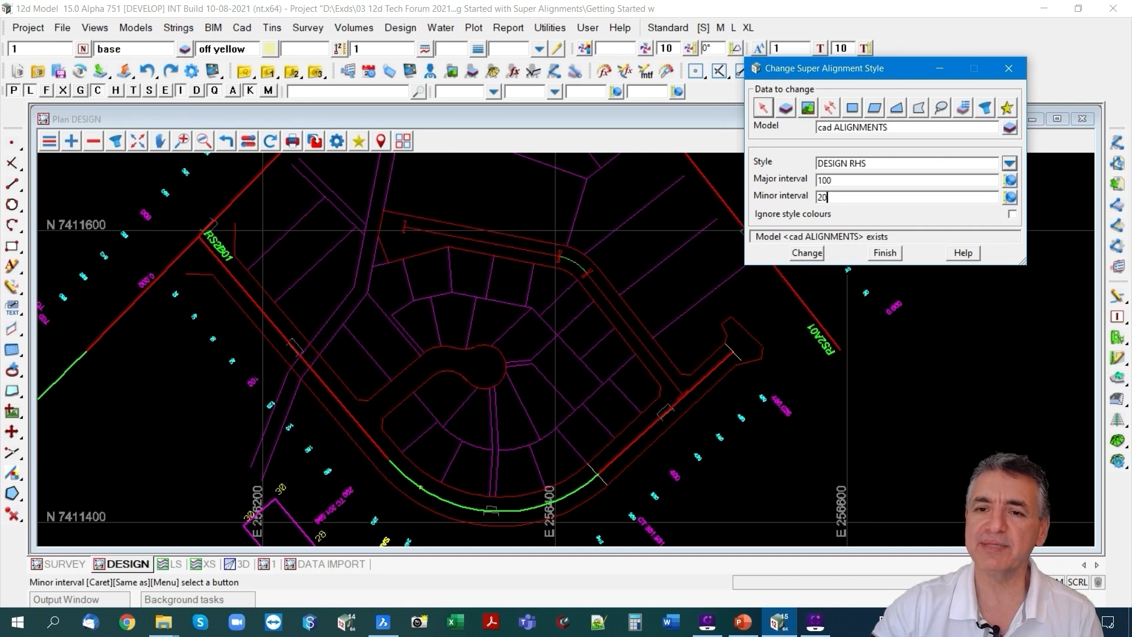
{"action": "left_click", "coordinate": [827, 254]}
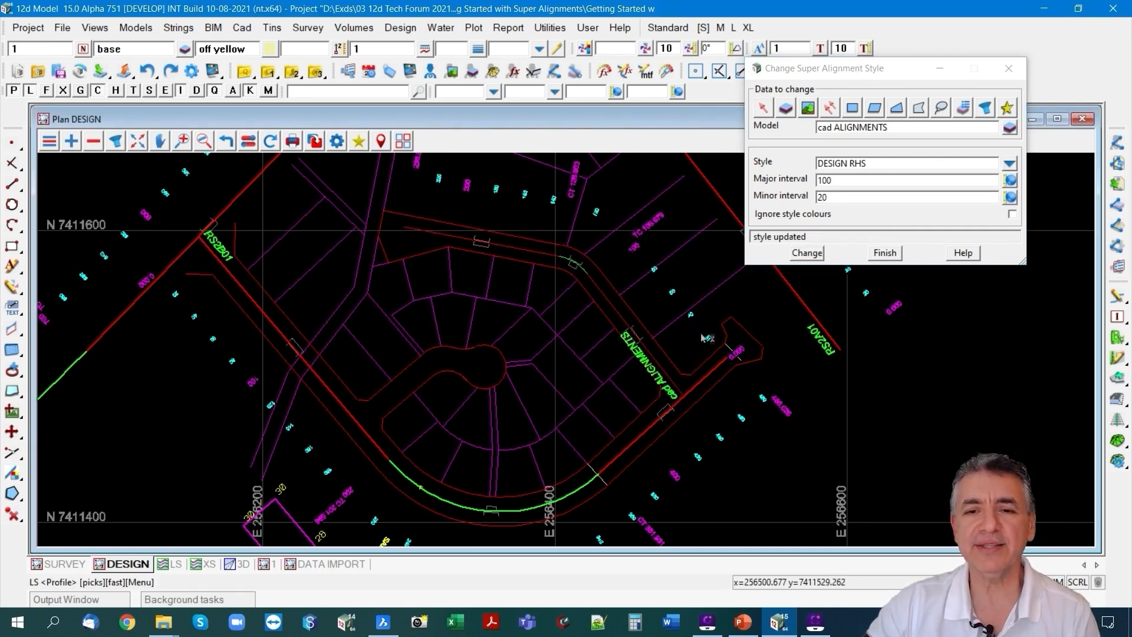
{"action": "scroll", "coordinate": [676, 399], "scroll_direction": "up", "scroll_amount": 1}
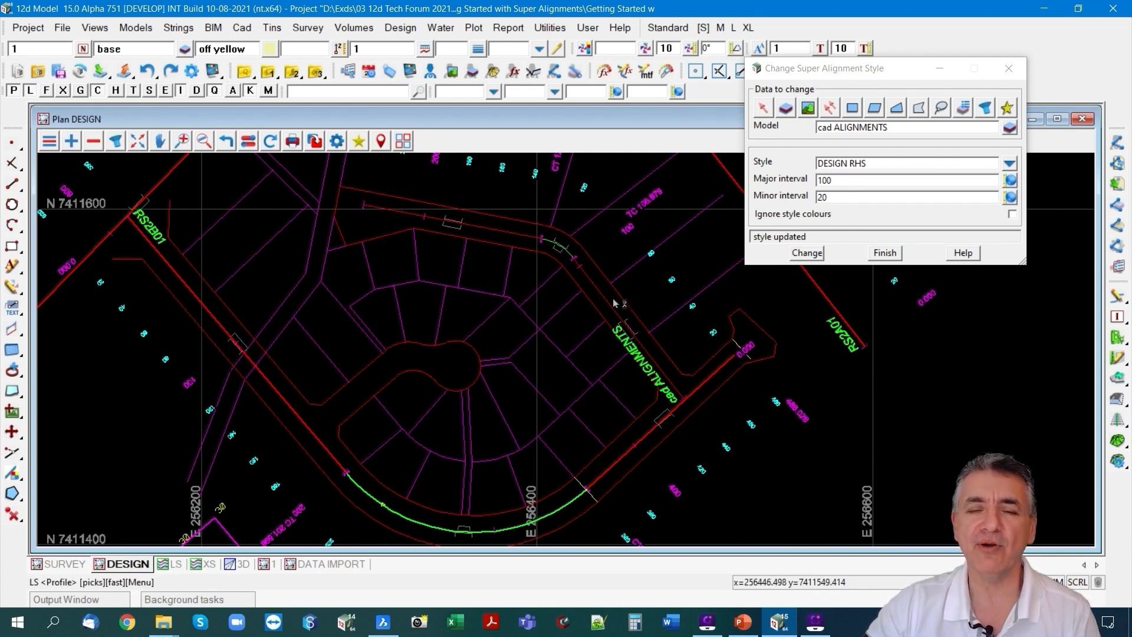
{"action": "scroll", "coordinate": [684, 400], "scroll_direction": "up", "scroll_amount": 4}
{"action": "scroll", "coordinate": [682, 400], "scroll_direction": "up", "scroll_amount": 2}
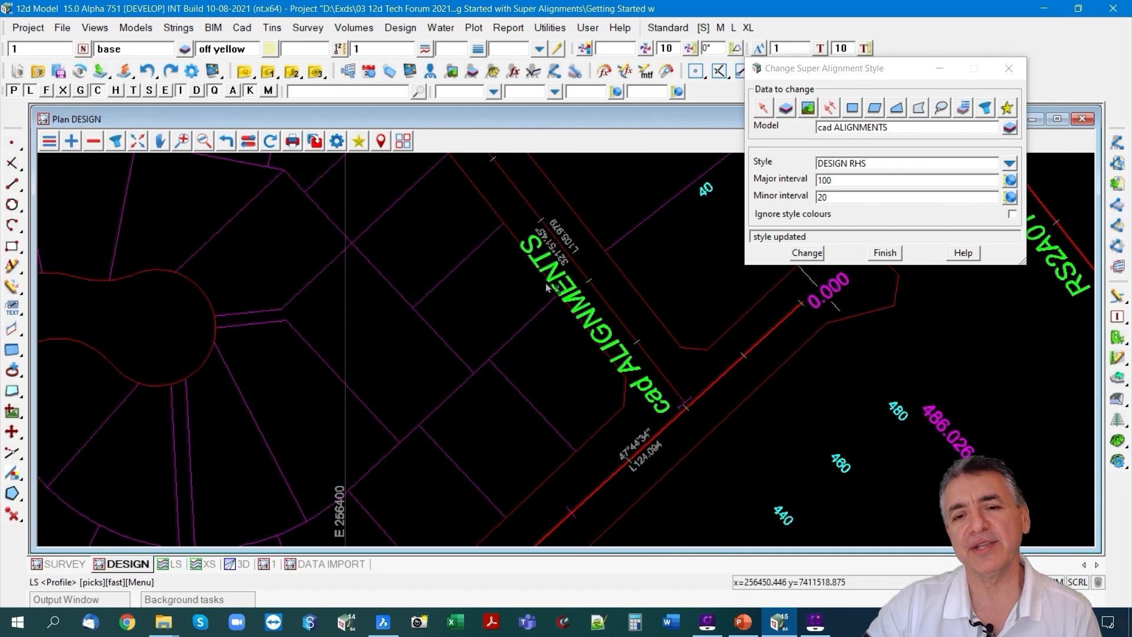
{"action": "scroll", "coordinate": [647, 403], "scroll_direction": "down", "scroll_amount": 2}
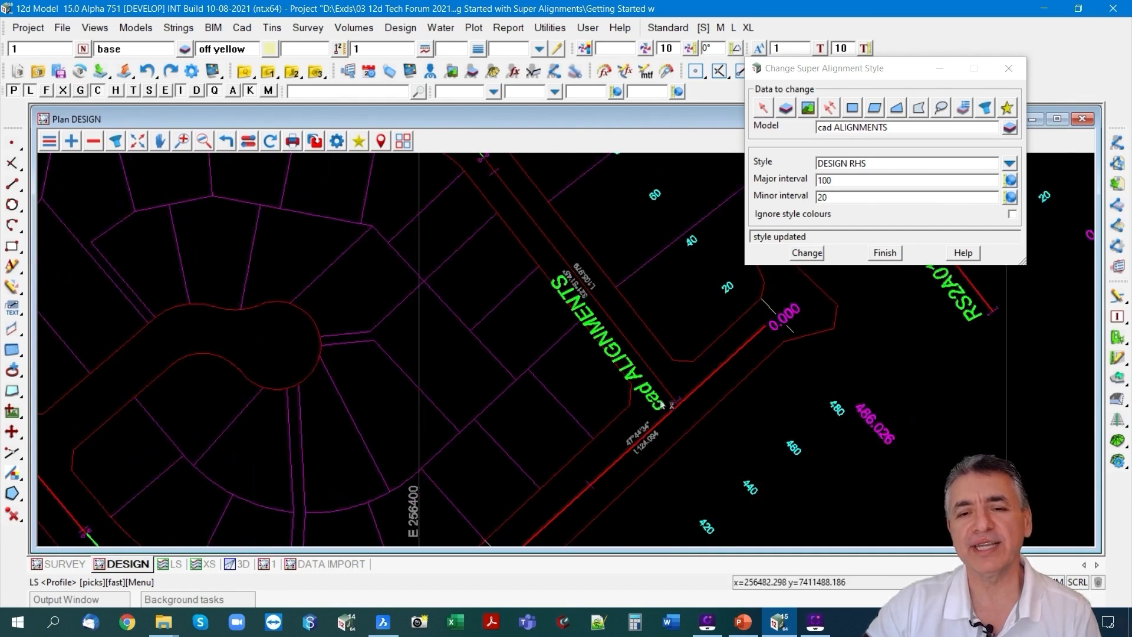
{"action": "scroll", "coordinate": [590, 312], "scroll_direction": "down", "scroll_amount": 1}
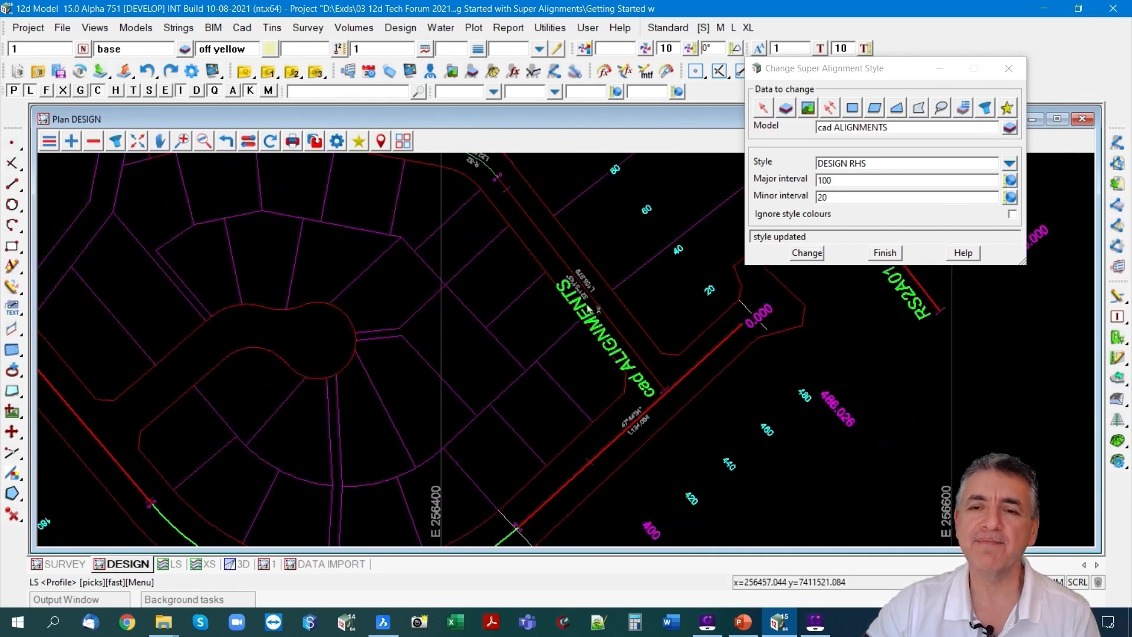
{"action": "left_click", "coordinate": [890, 254]}
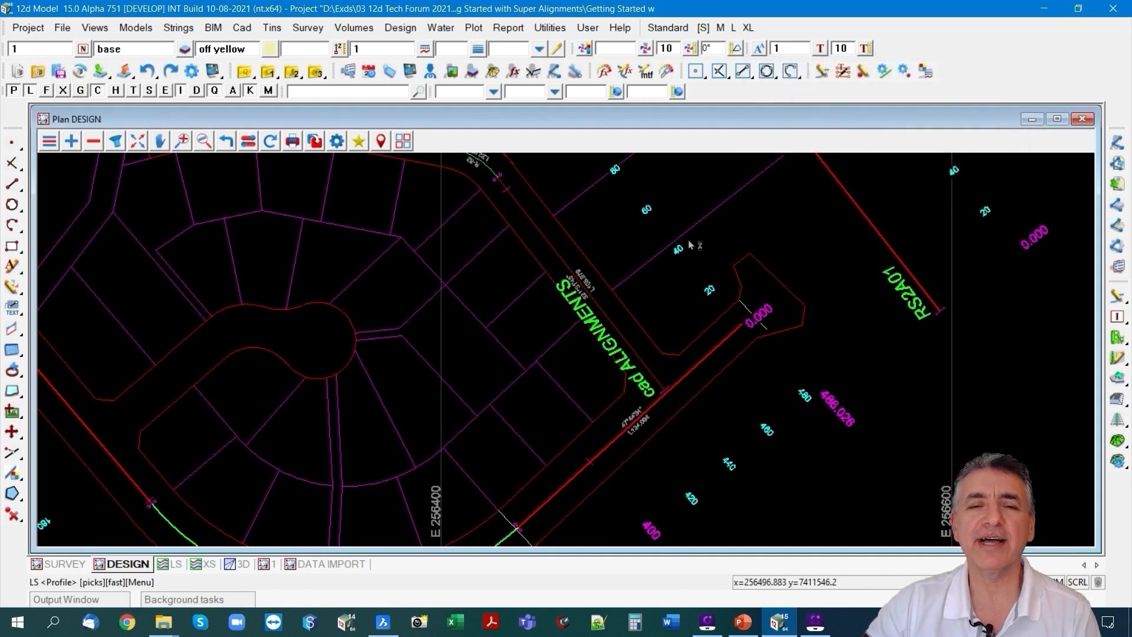